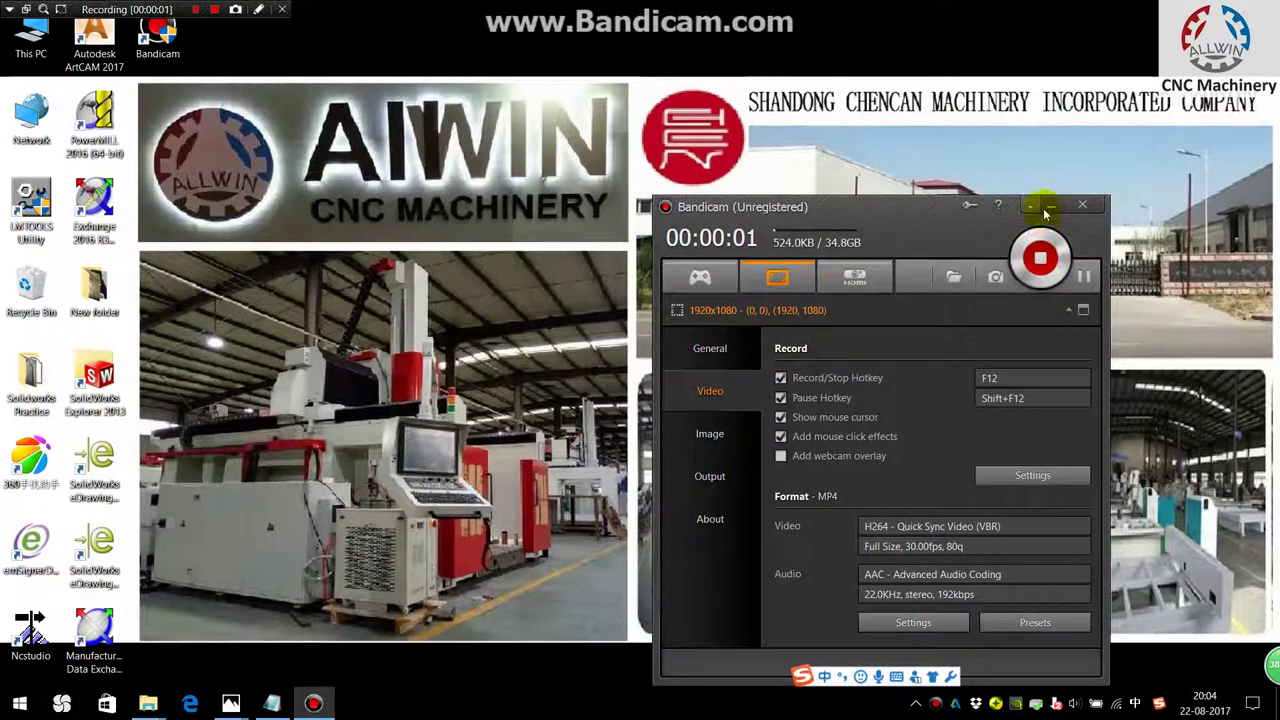
- Minimize the Bandicam window, restore it, then minimize it again to reveal the desktop
left_click(1048, 207)
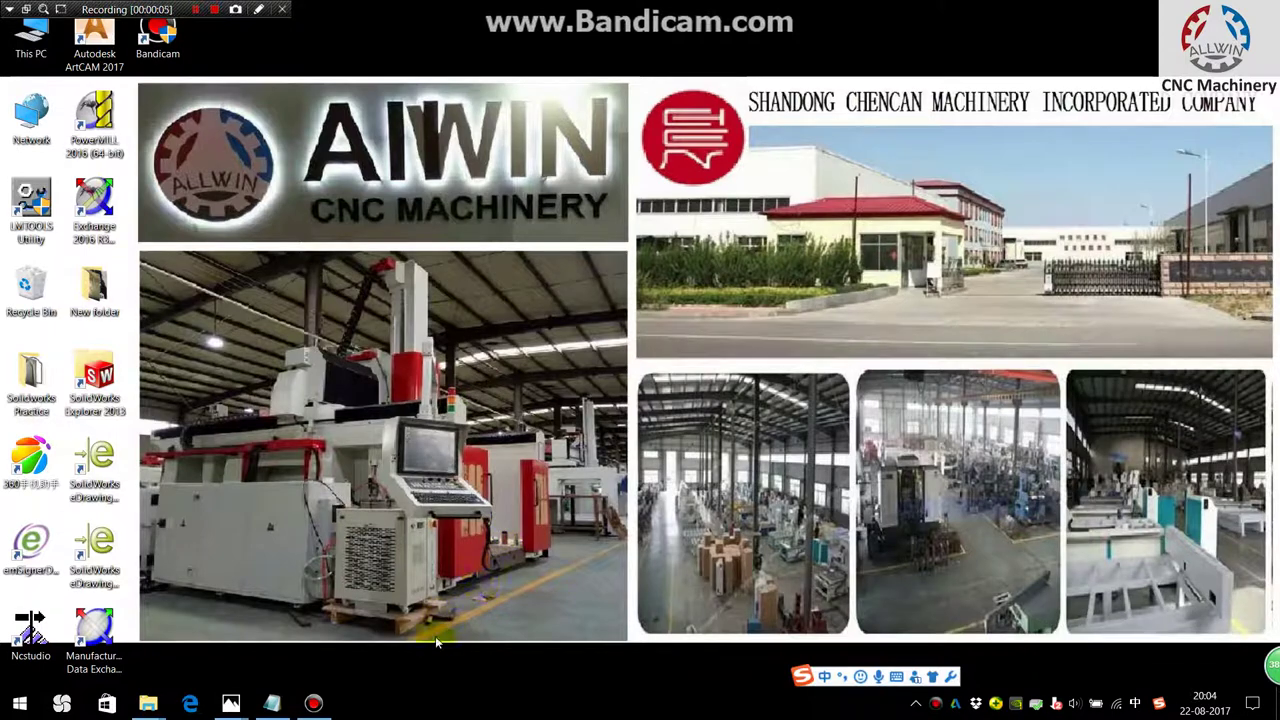
left_click(314, 704)
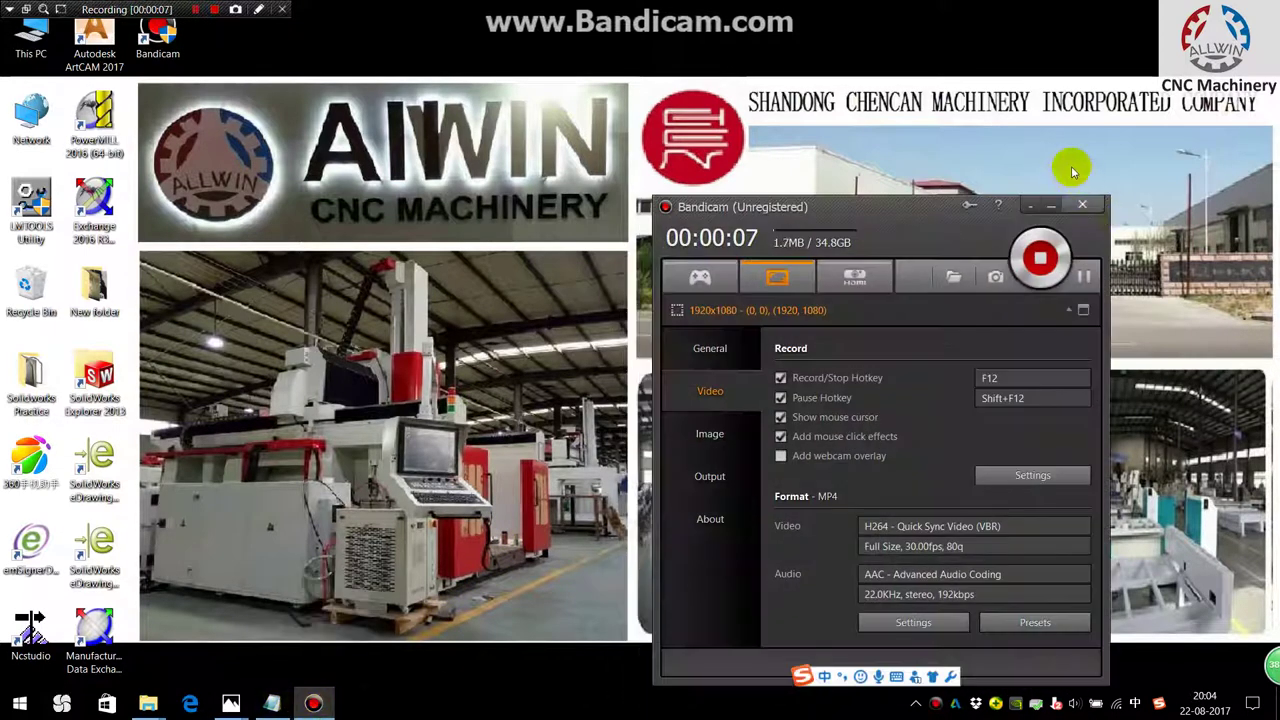
left_click(1052, 207)
- Bring up the bevel-carving notes, then switch to the Bev perfect.png diagram in Photos
mouse_move(272, 703)
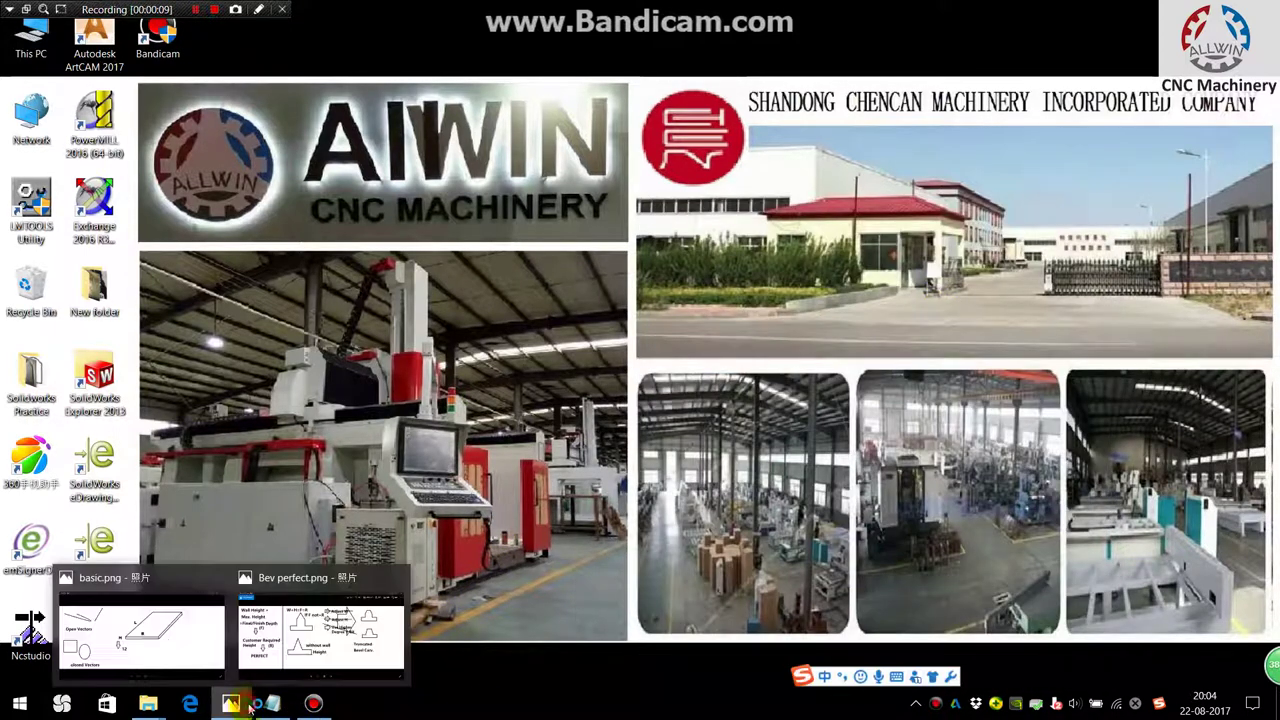
left_click(300, 615)
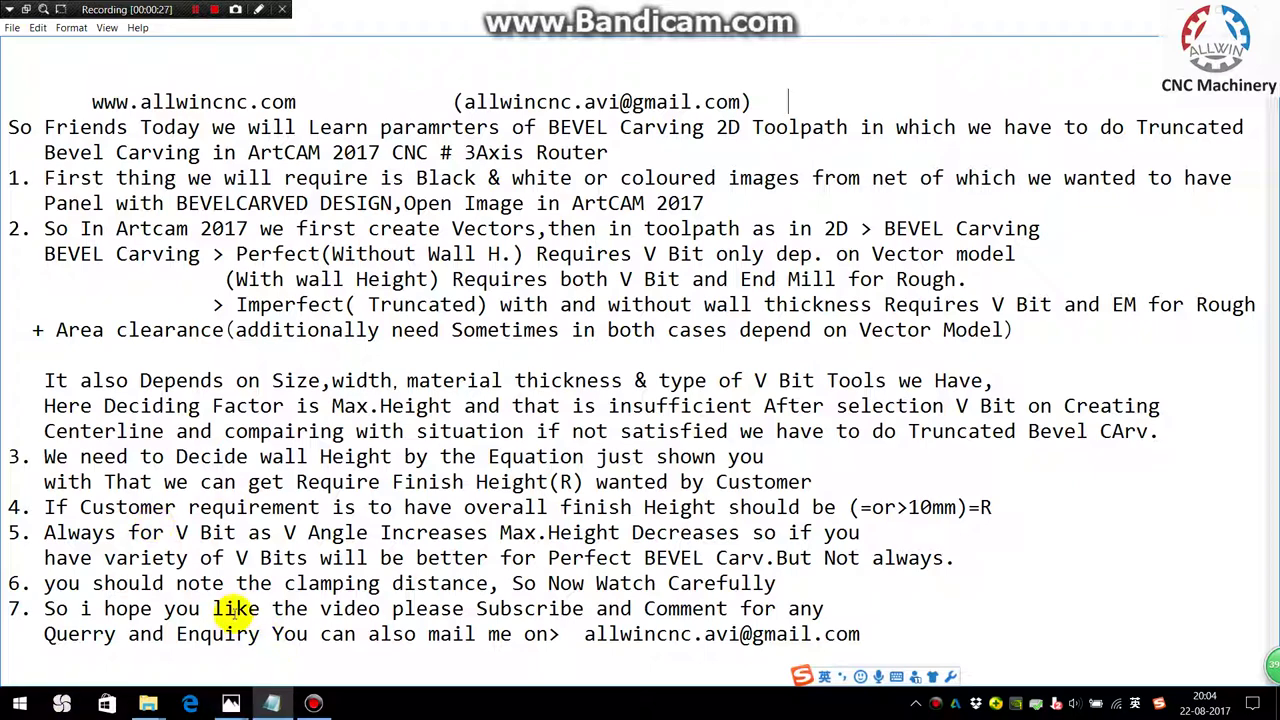
mouse_move(239, 709)
left_click(281, 610)
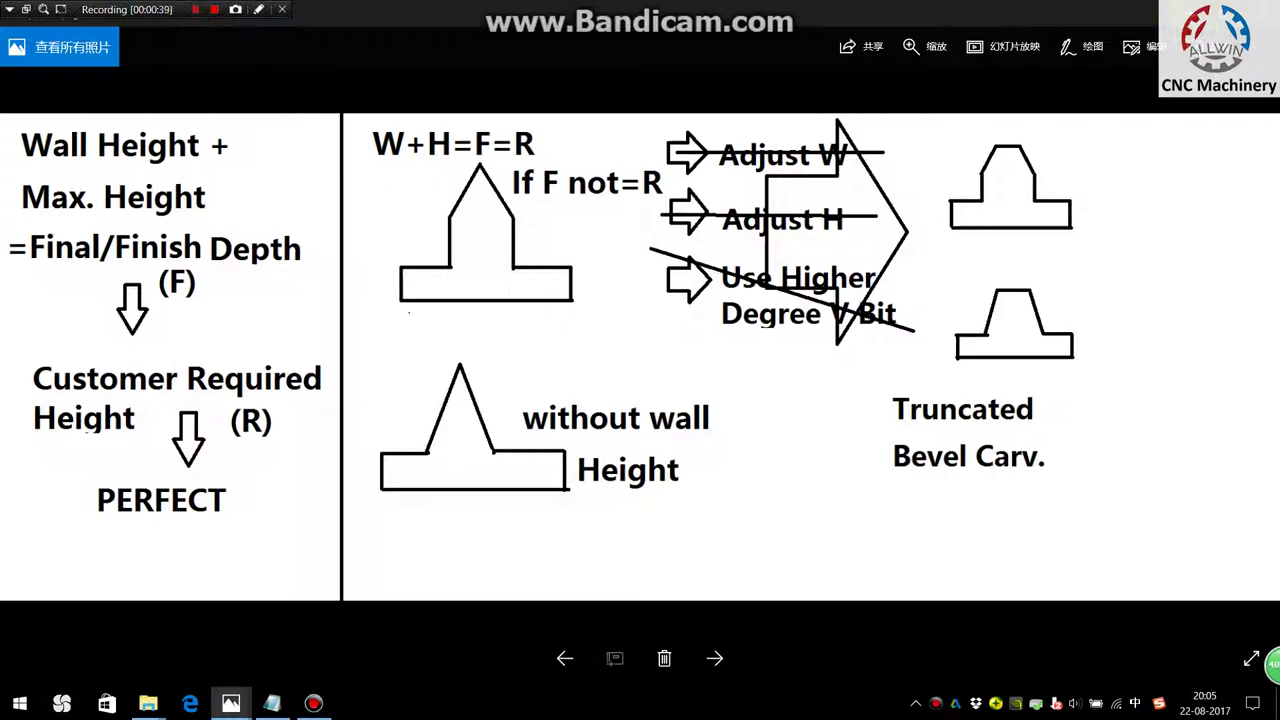
- Cycle through the notes and desktop, then view basic.png showing open/closed vectors and L, B, H
key("alt+Tab")
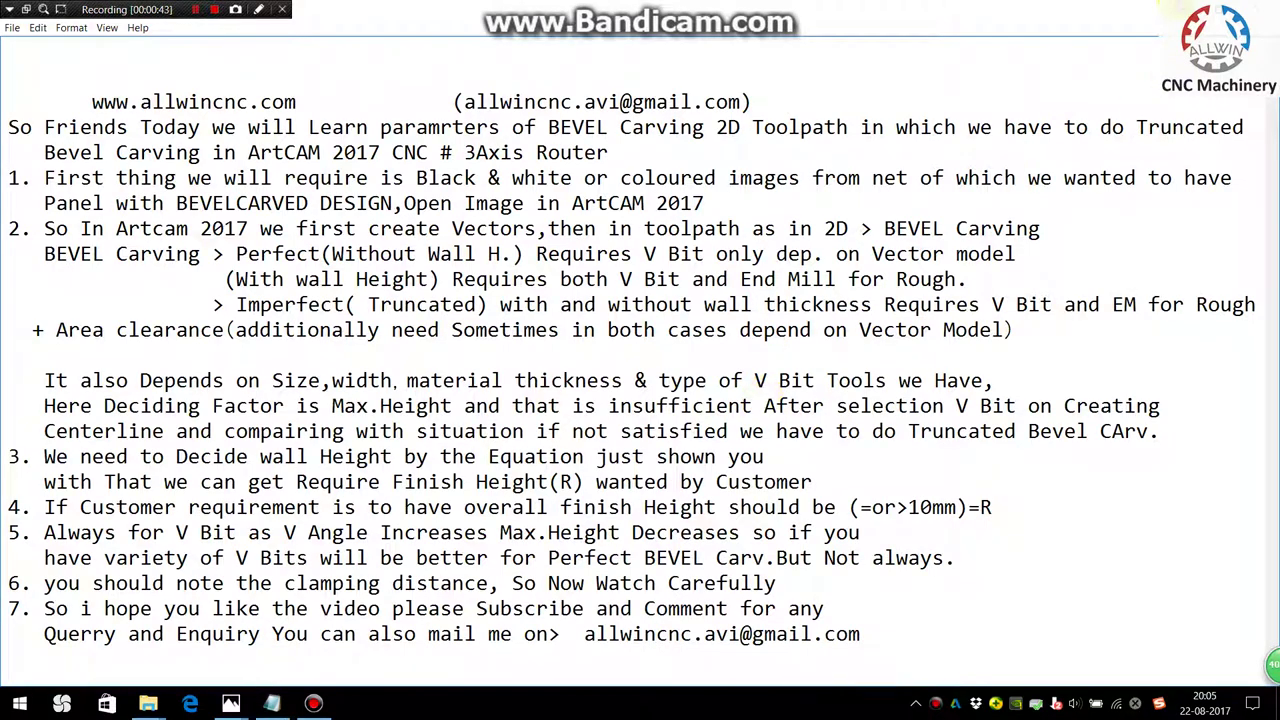
key("super+d")
left_click(112, 65)
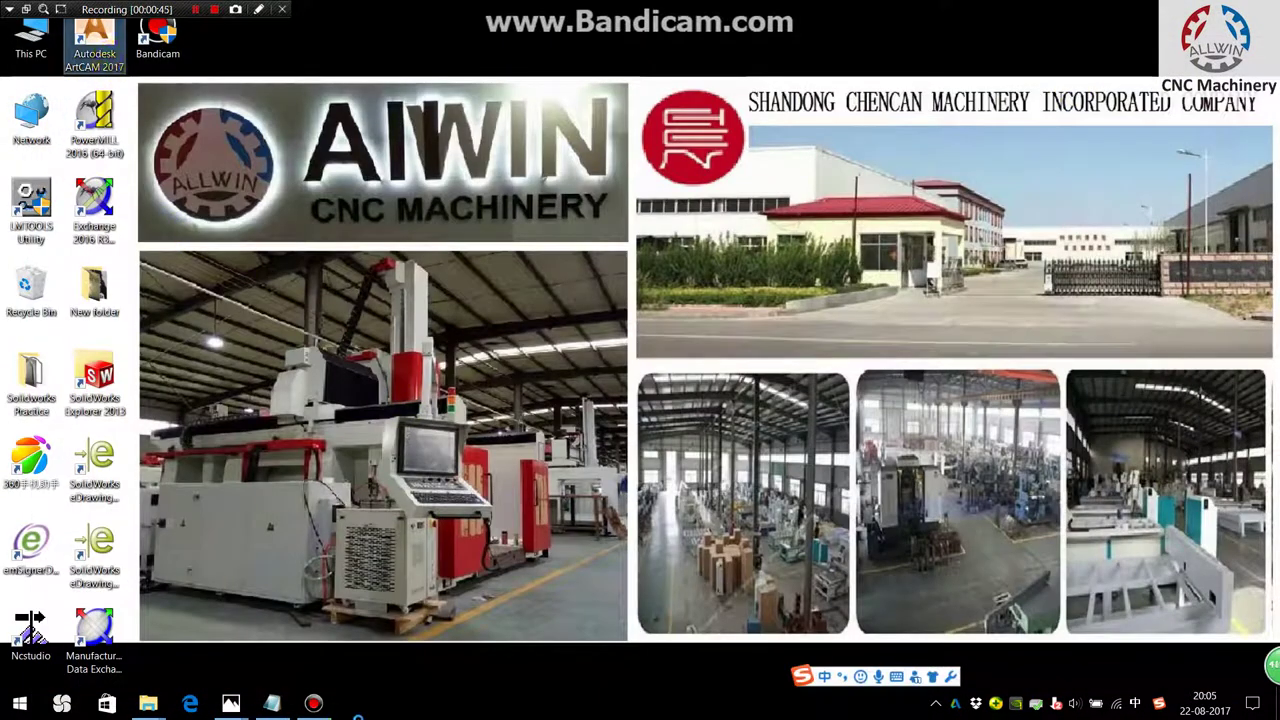
left_click(266, 706)
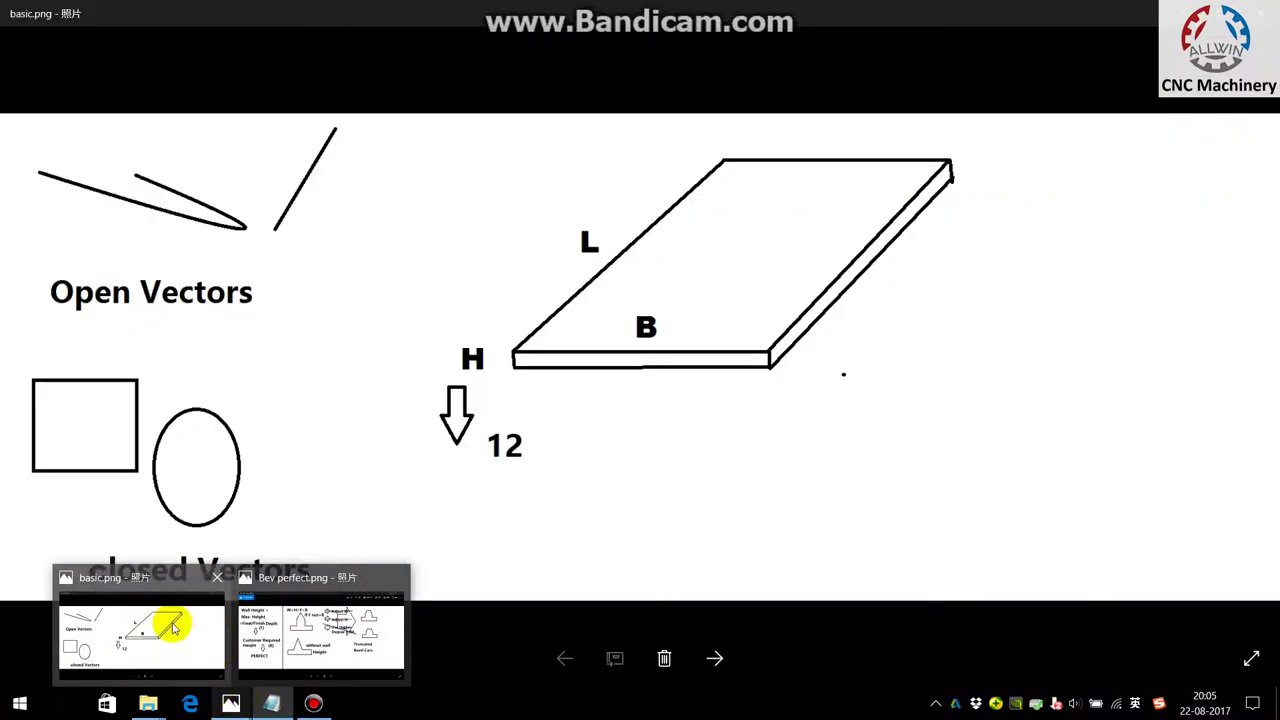
left_click(168, 625)
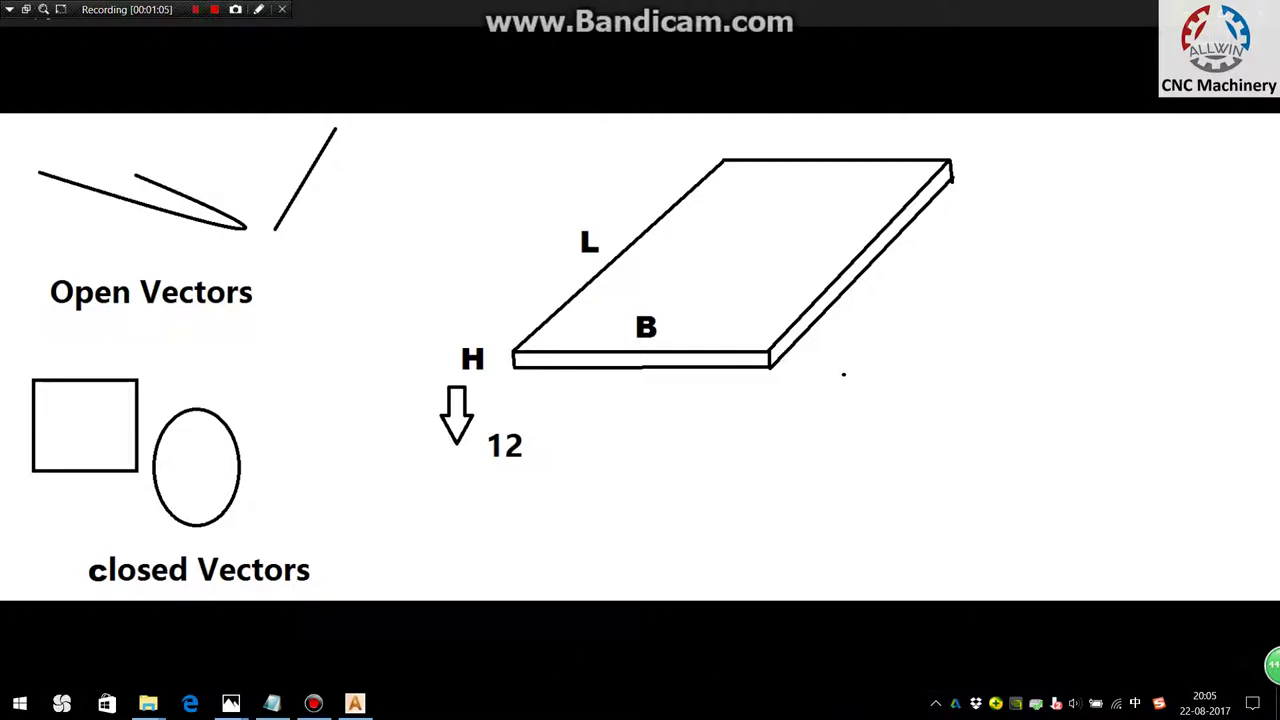
key("alt+Tab")
- From the ArtCAM start page, open the 6147ee… winged-figure image as a new 564 × 849 mm model
left_click(1143, 10)
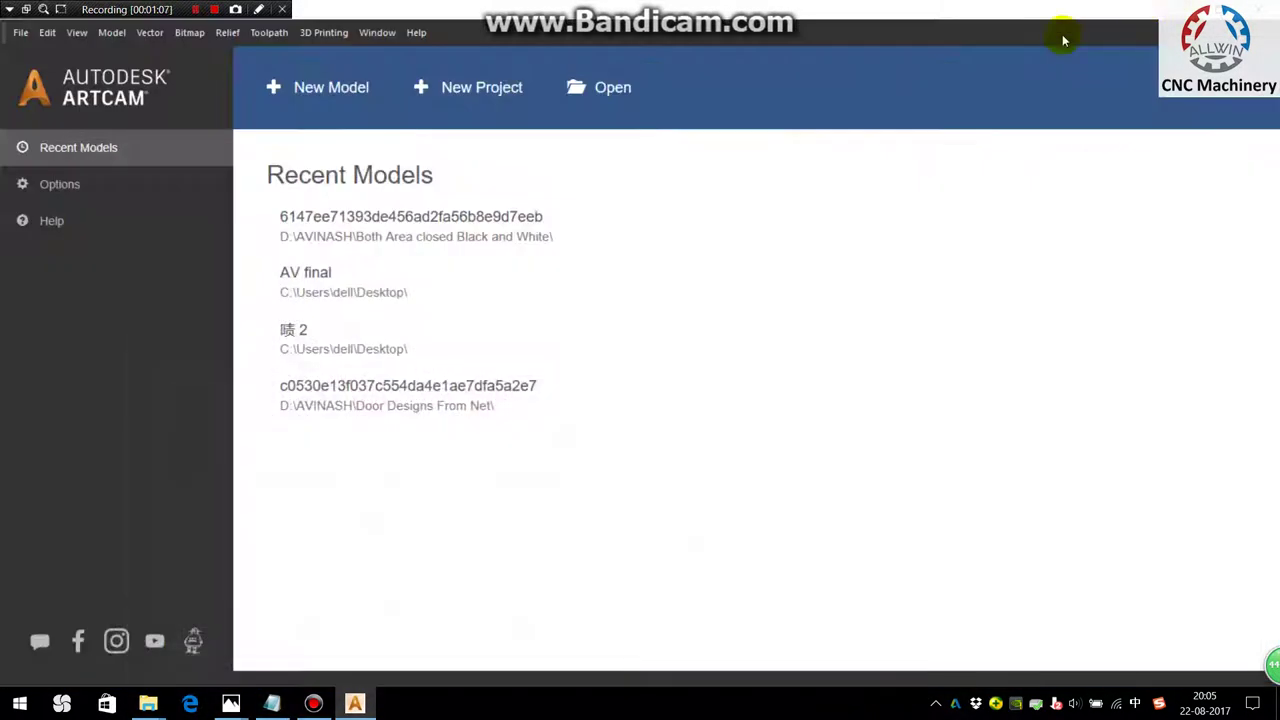
left_click(621, 97)
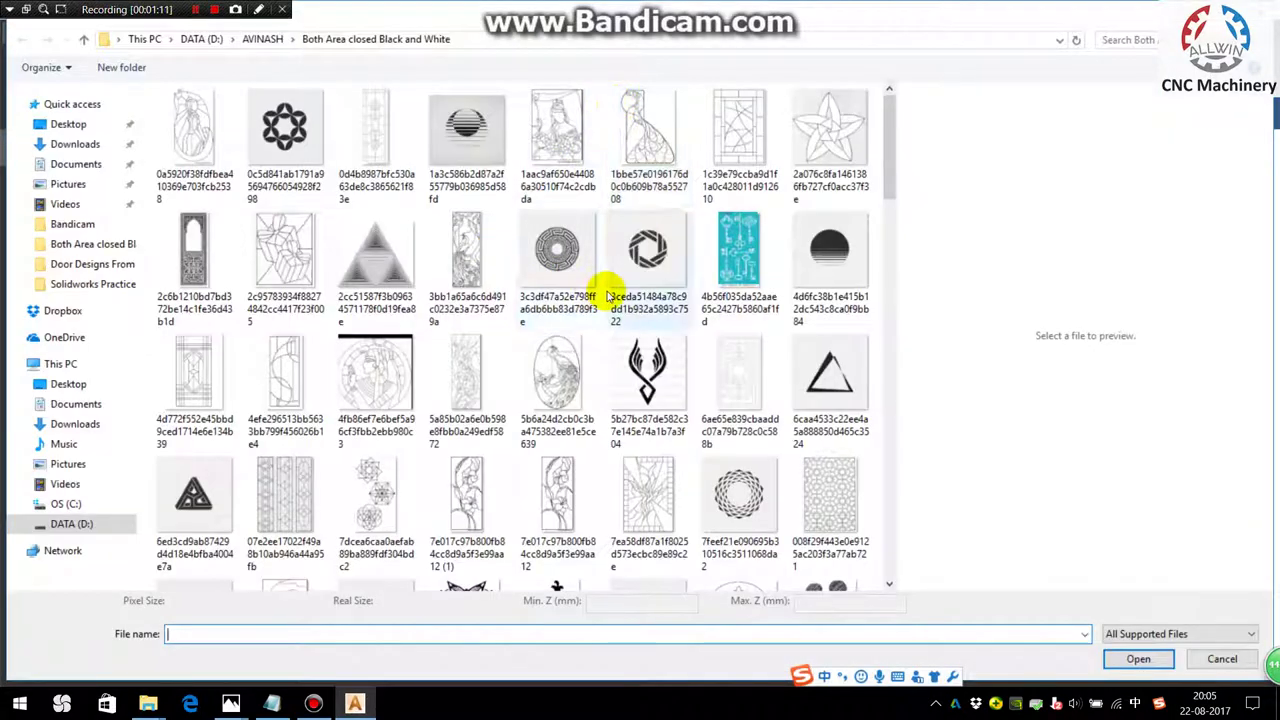
scroll(612, 296, "down", 5)
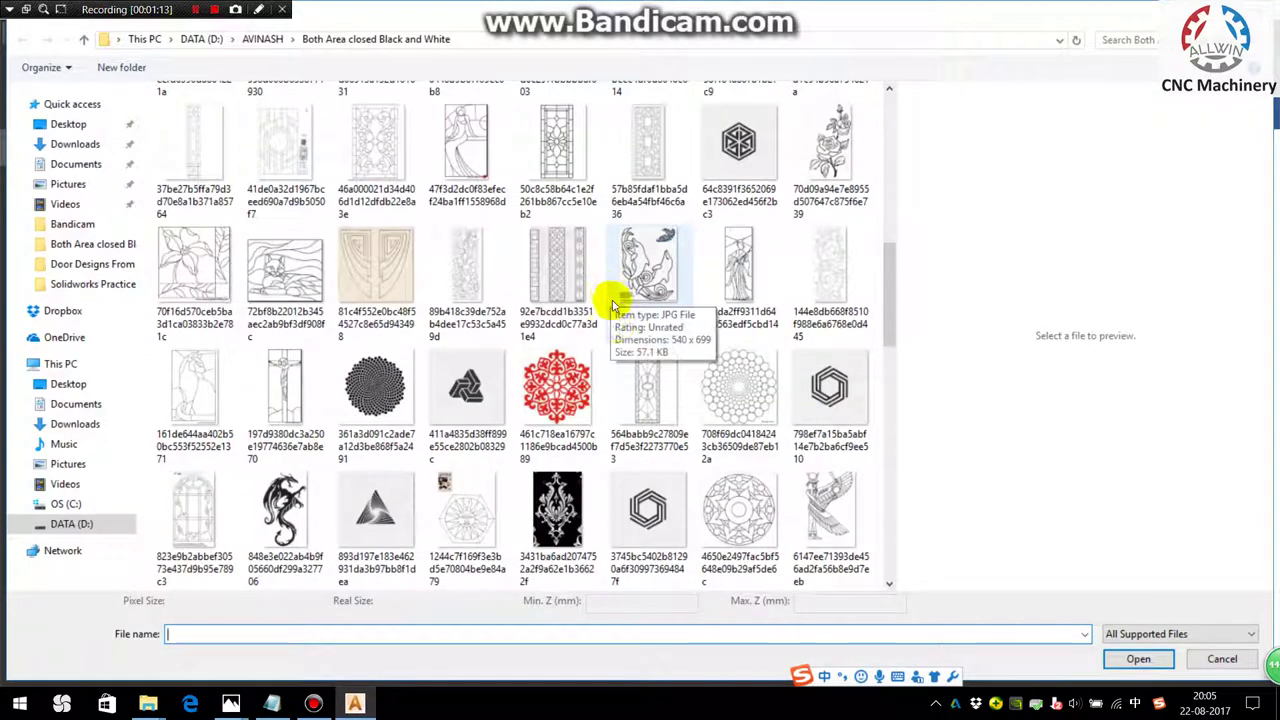
scroll(612, 296, "down", 3)
left_click(829, 165)
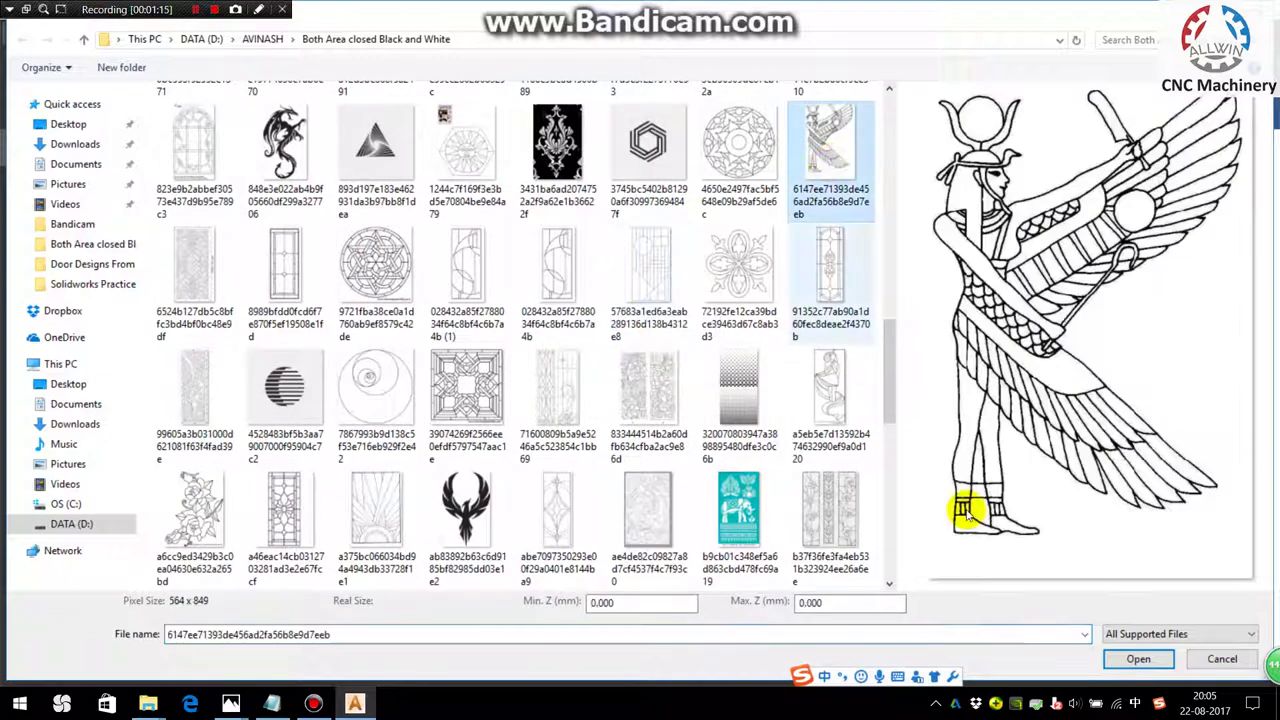
left_click(1138, 658)
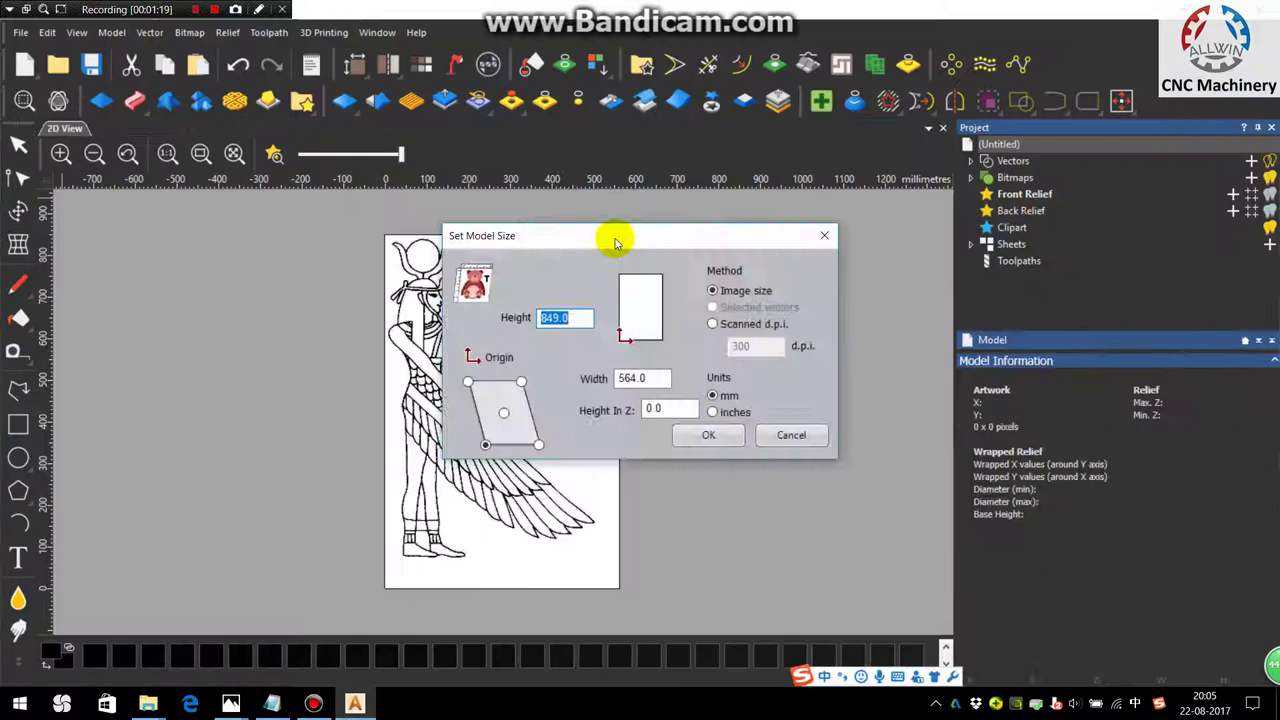
- Accept the 564 × 849 mm size, reduce the bitmap to 2 colours and create vectors
left_click(709, 434)
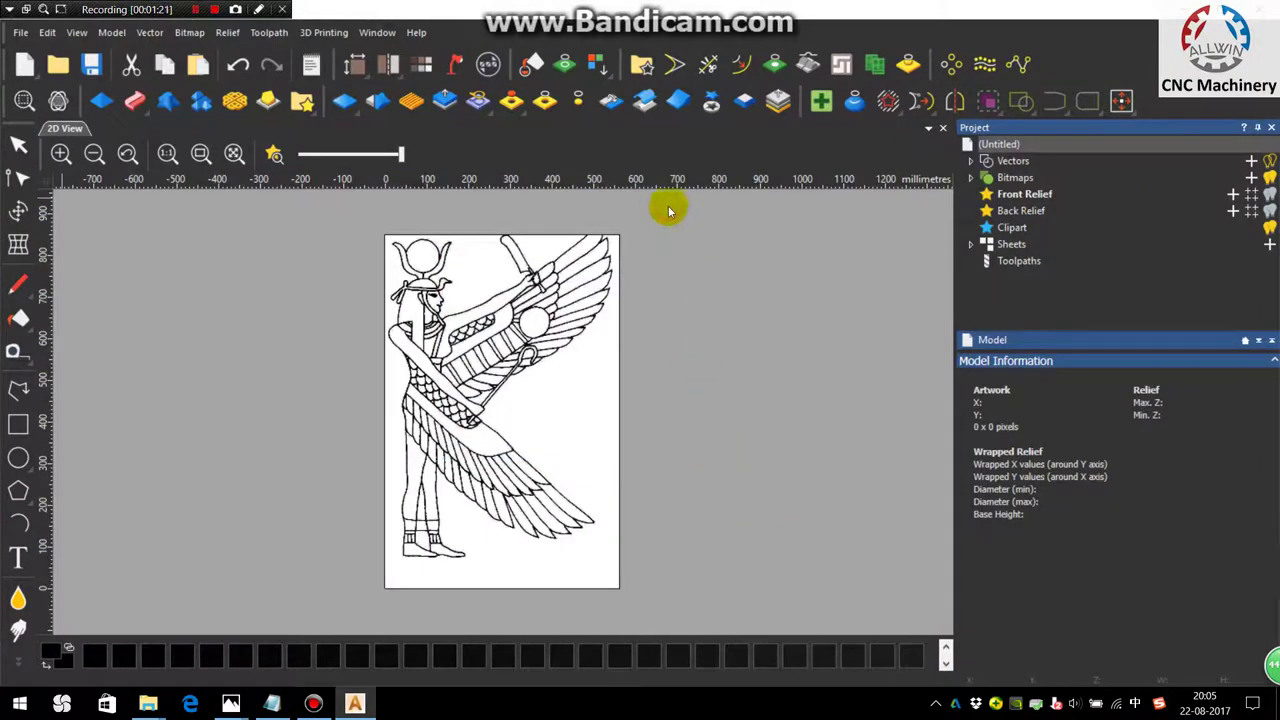
left_click(711, 101)
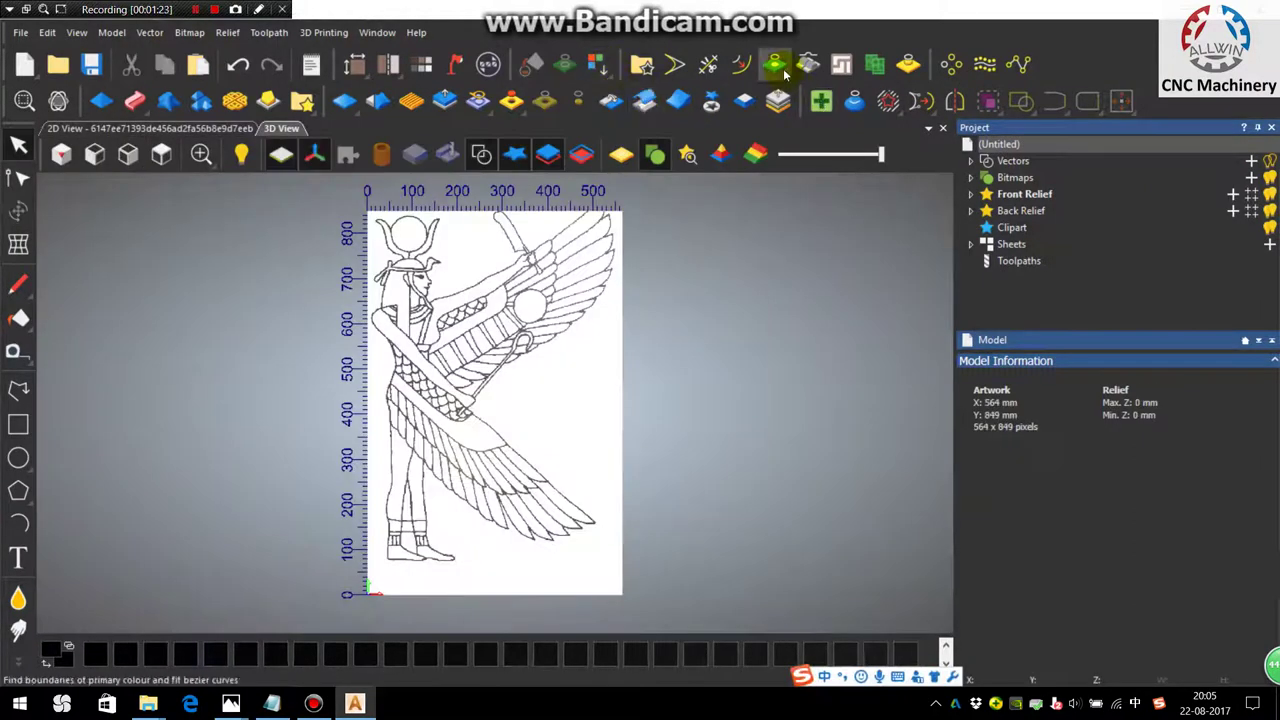
left_click(776, 66)
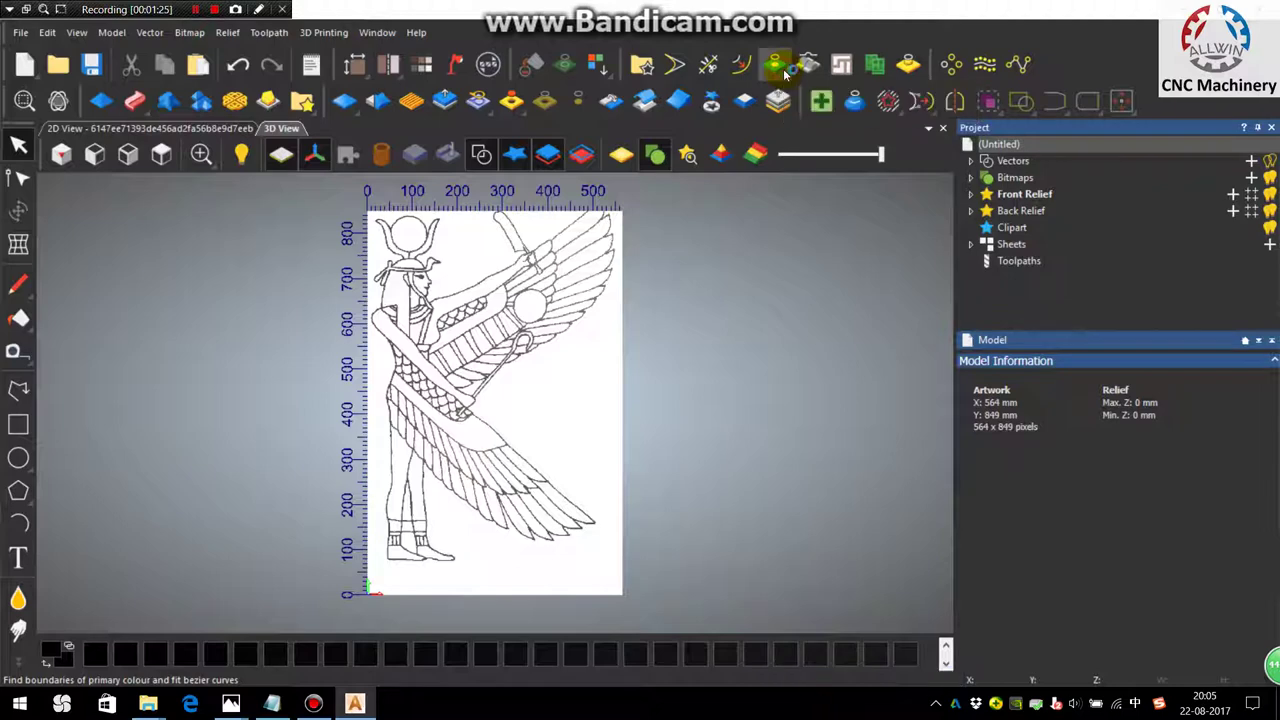
left_click(152, 271)
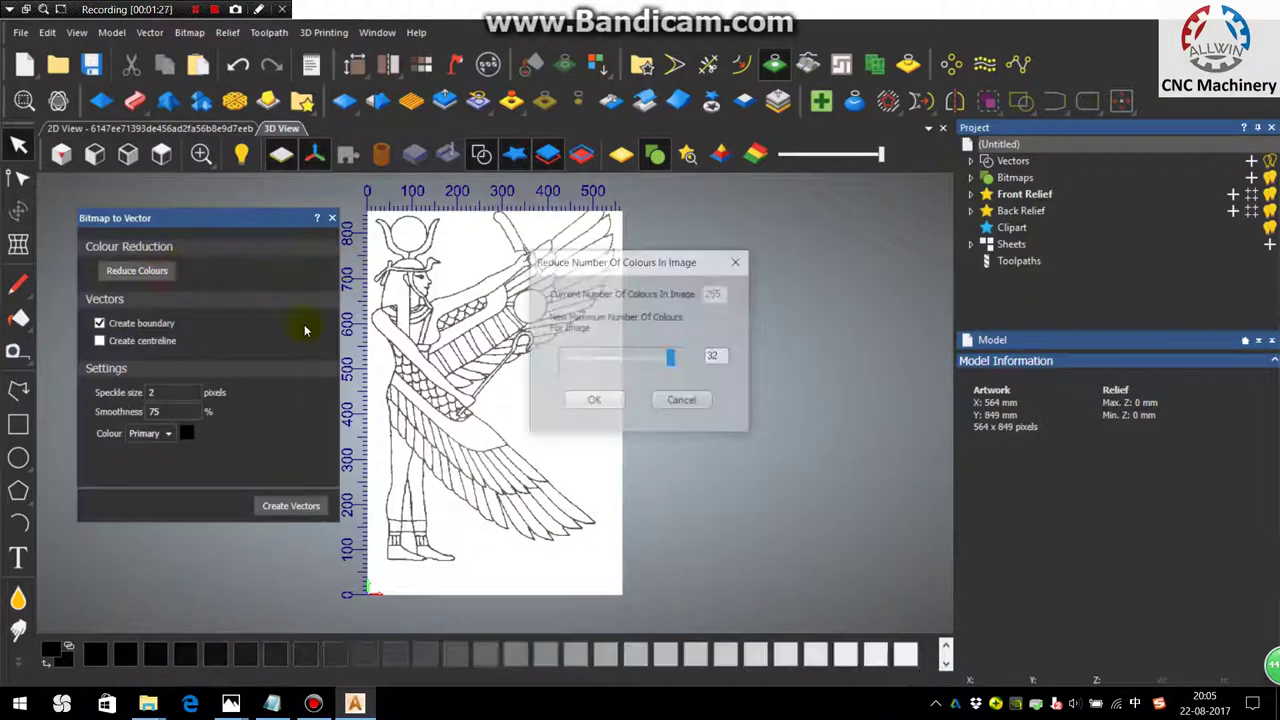
left_click(672, 358)
left_click_drag(672, 358, 523, 337)
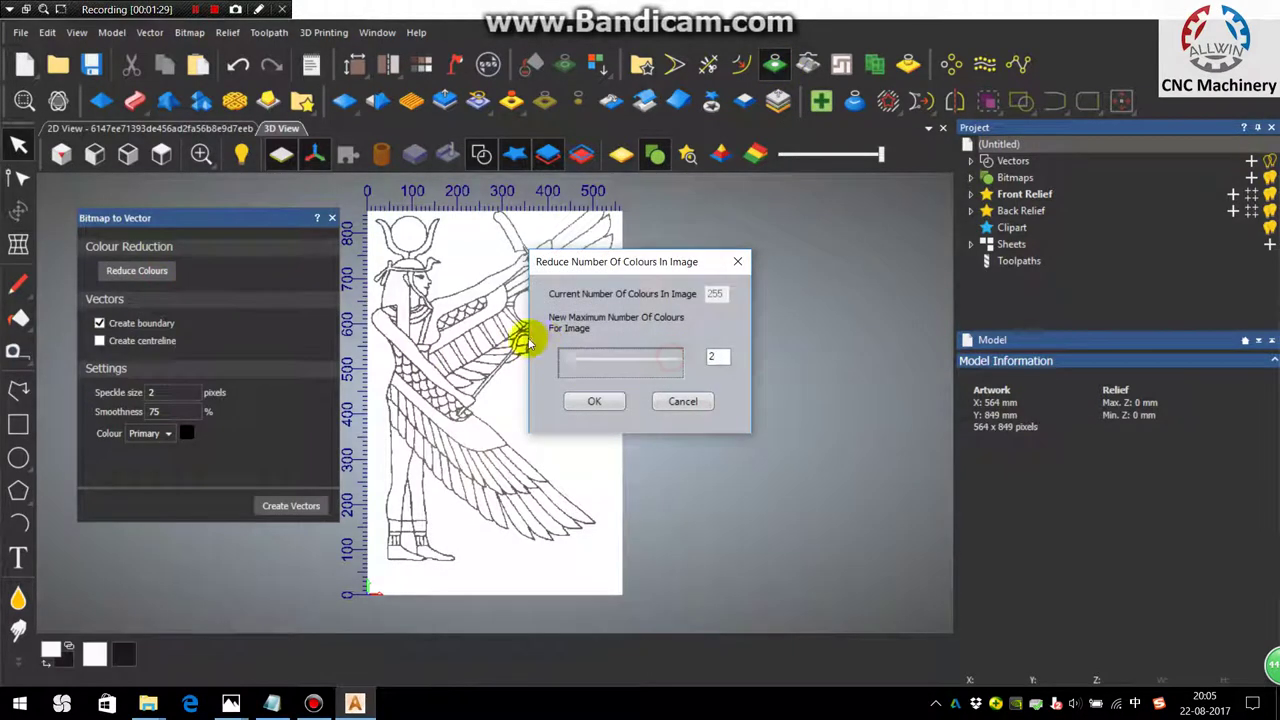
left_click(590, 401)
left_click(290, 505)
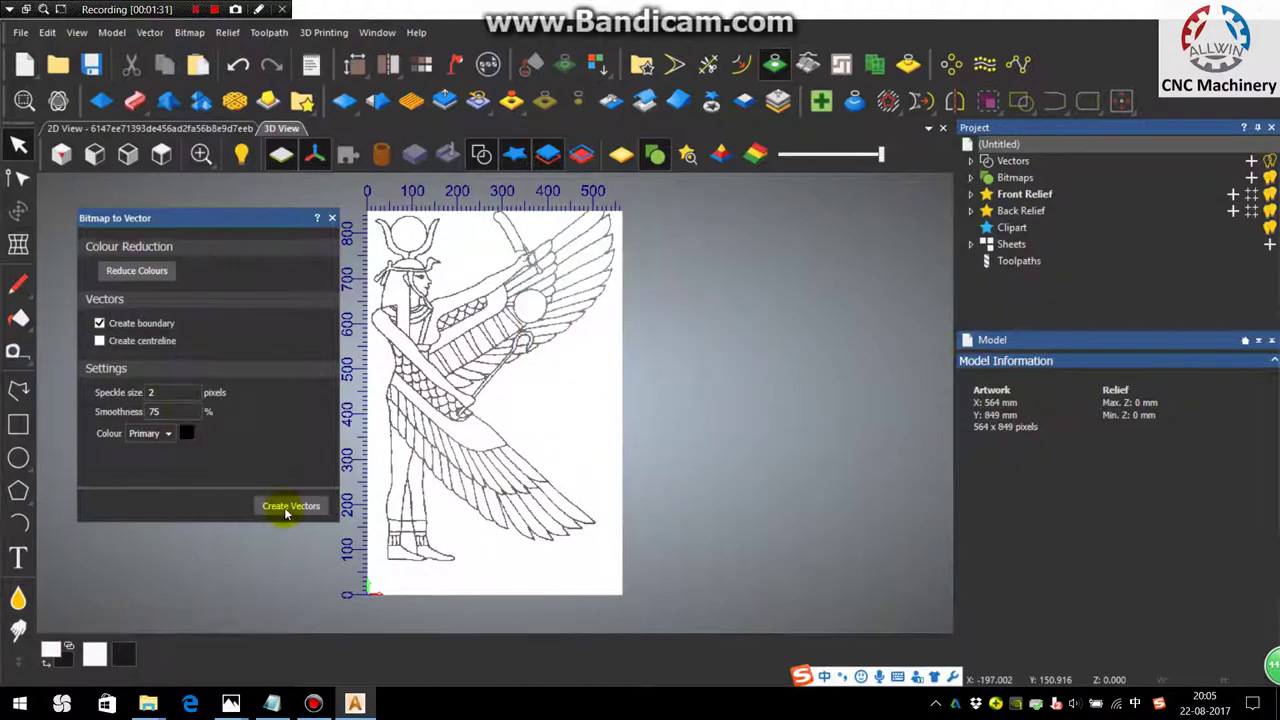
- Fade out the bitmap so only the traced vectors show, then group them
left_click(332, 217)
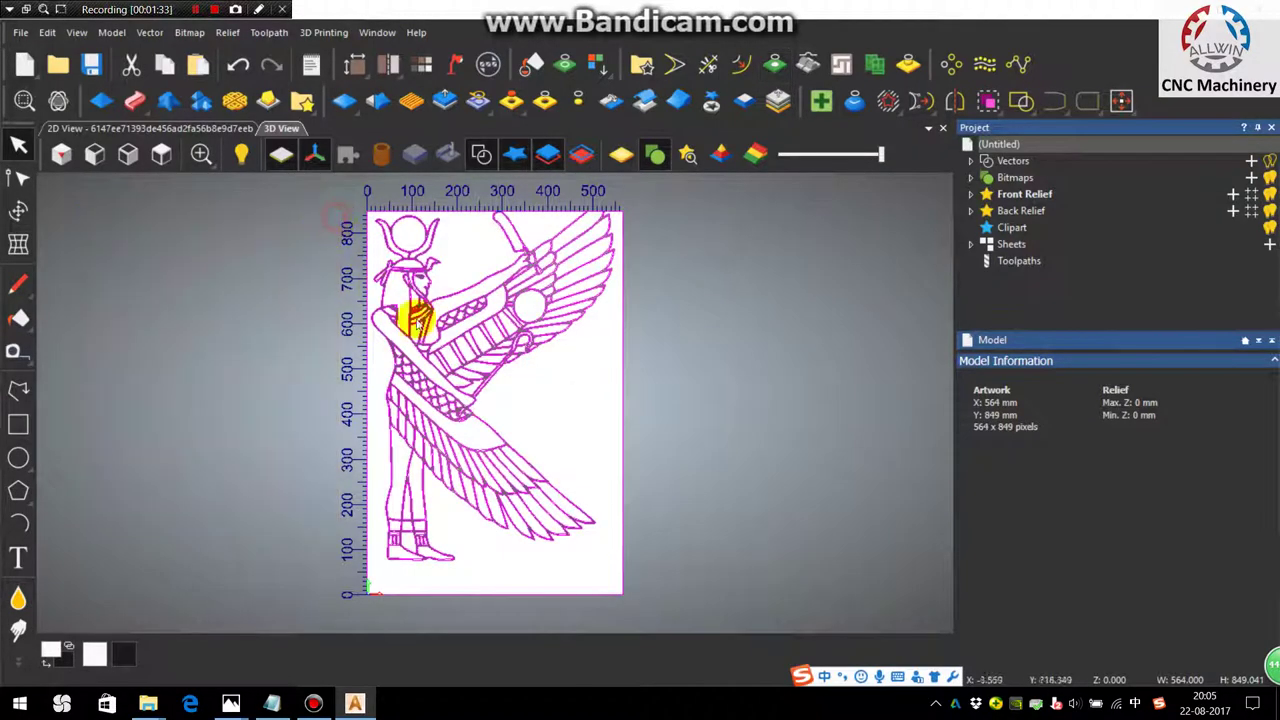
scroll(405, 300, "up", 5)
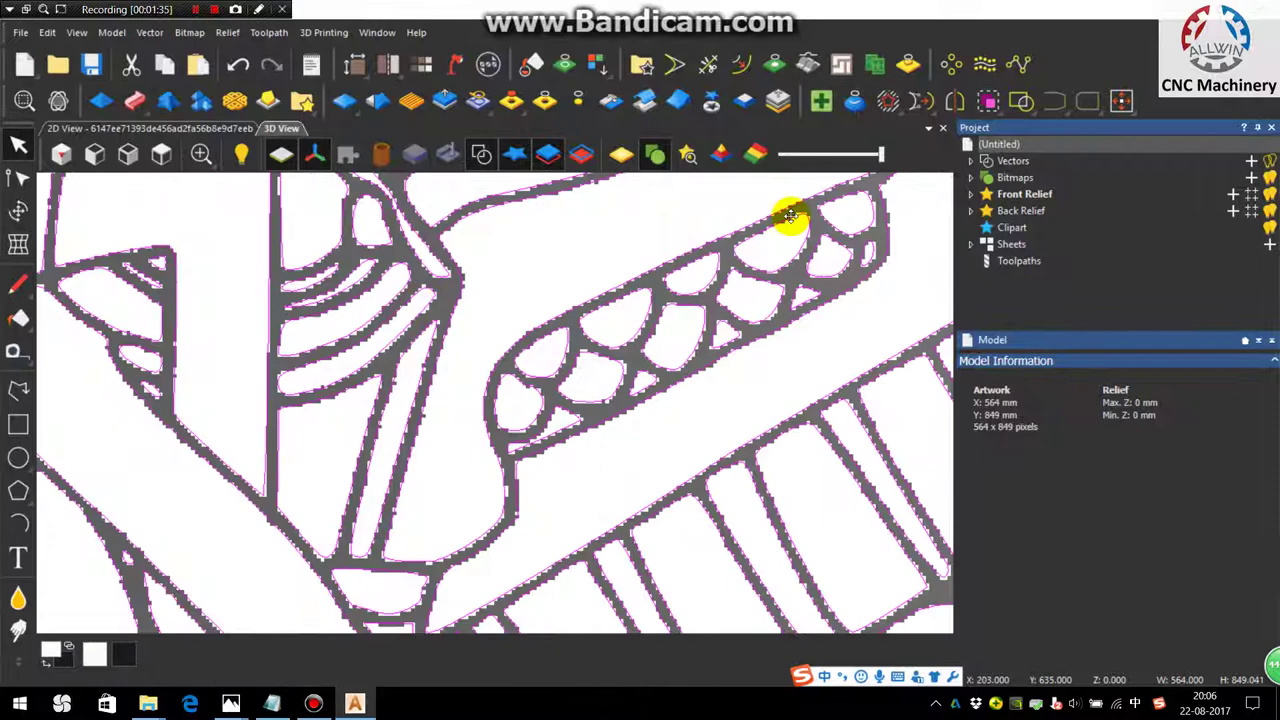
left_click_drag(881, 160, 778, 157)
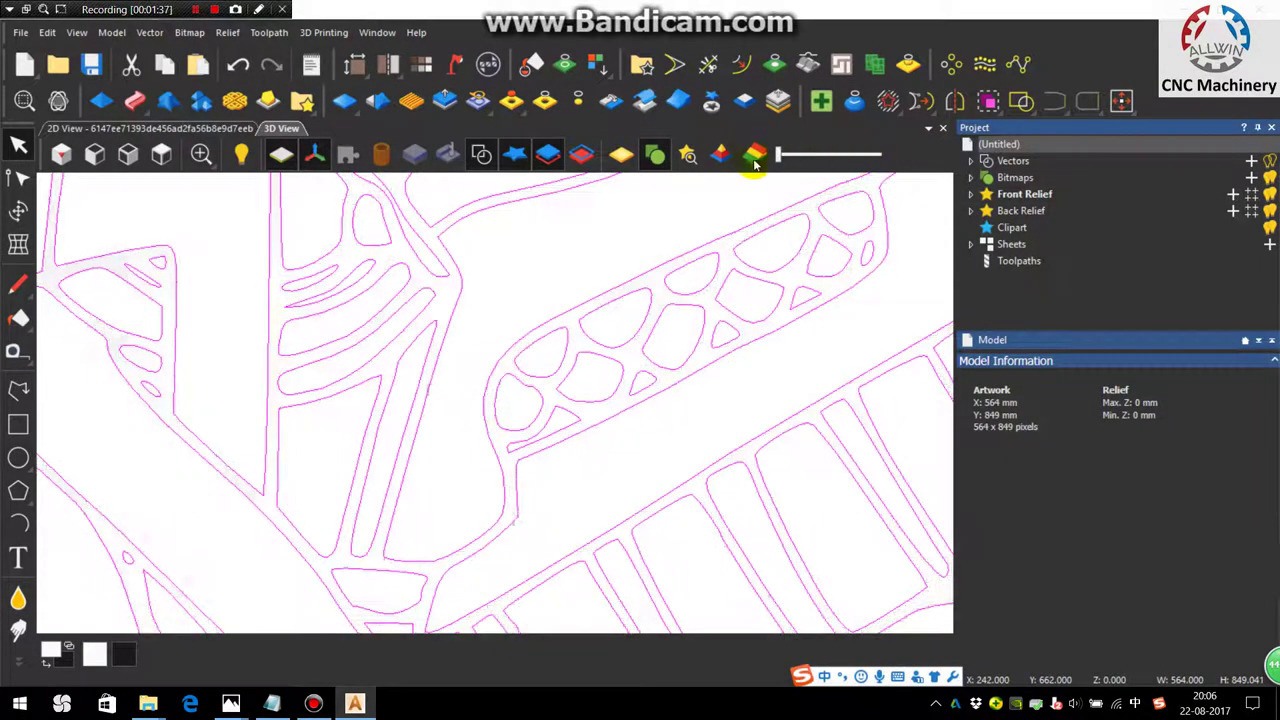
scroll(402, 280, "down", 3)
scroll(449, 249, "up", 2)
scroll(451, 257, "down", 4)
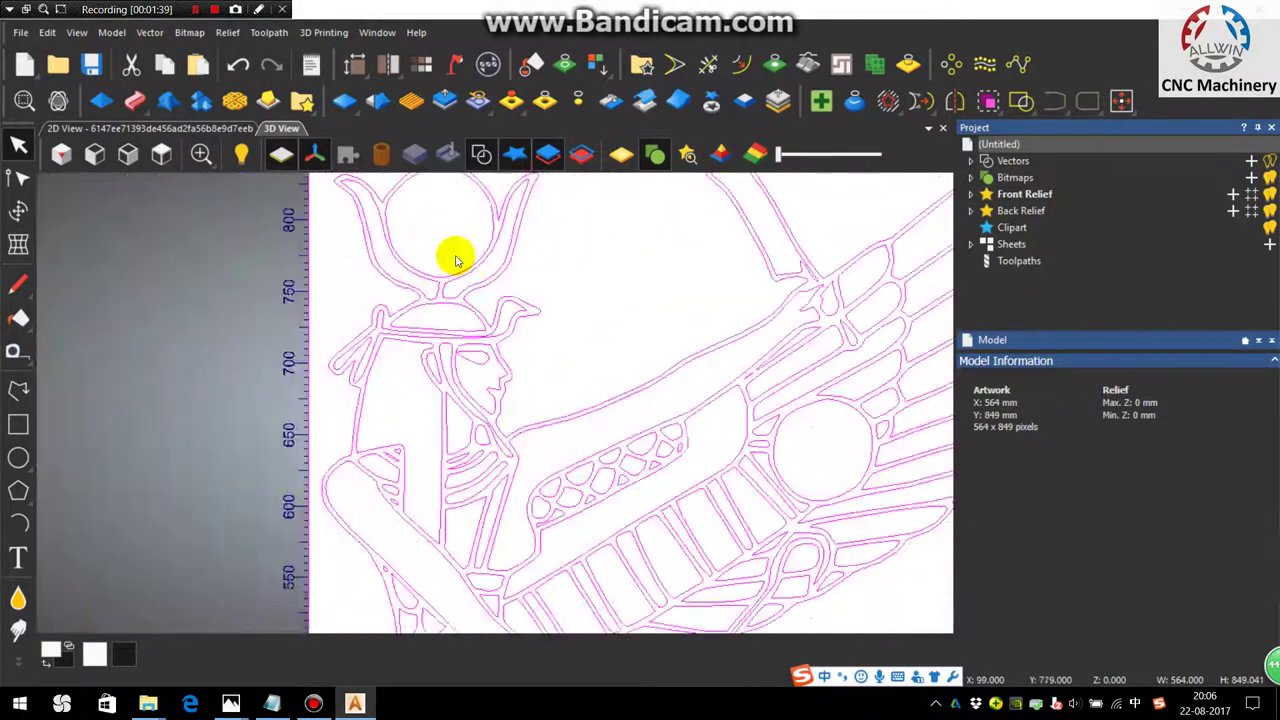
right_click(573, 478)
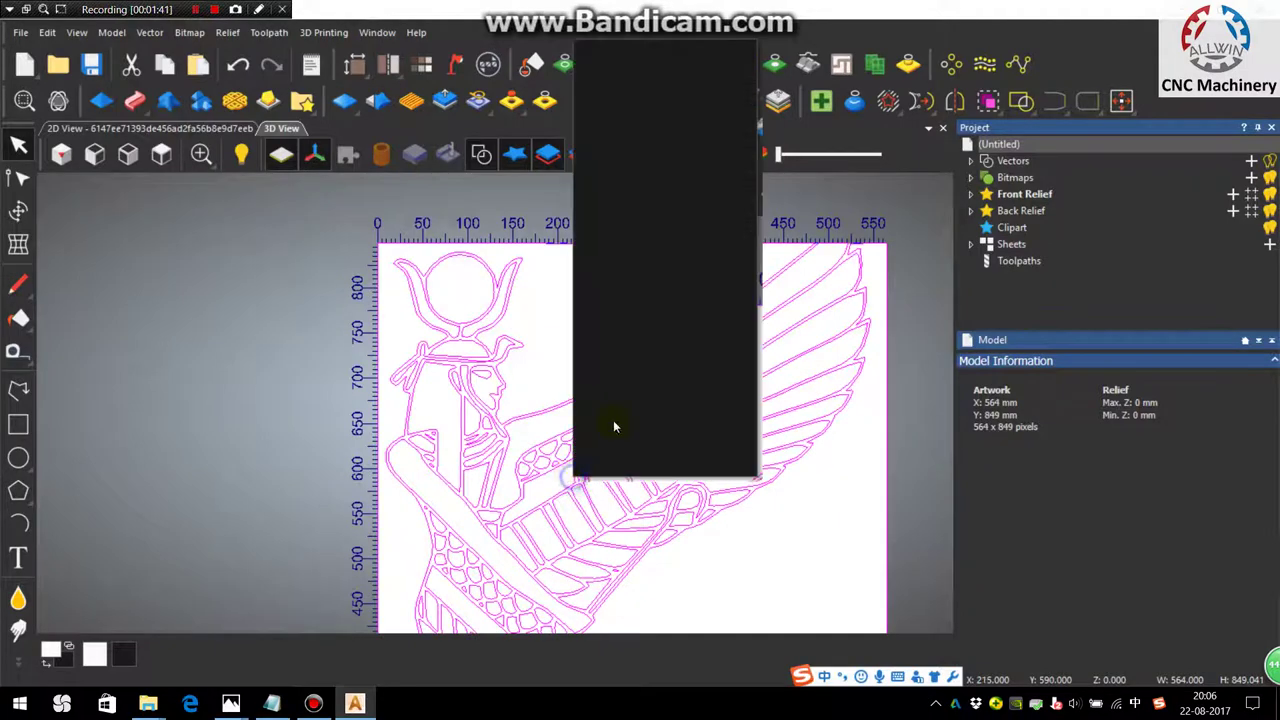
left_click(642, 170)
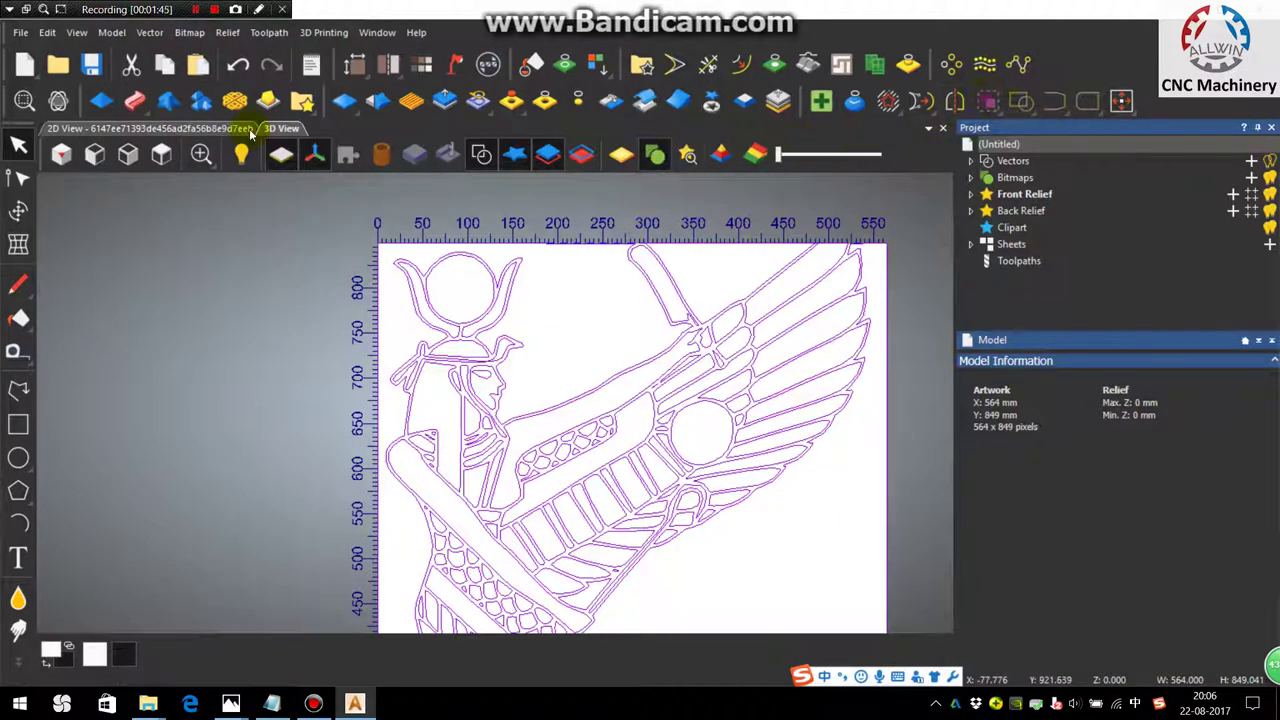
- Select all the winged-figure vectors and cut them to the clipboard
left_click(148, 32)
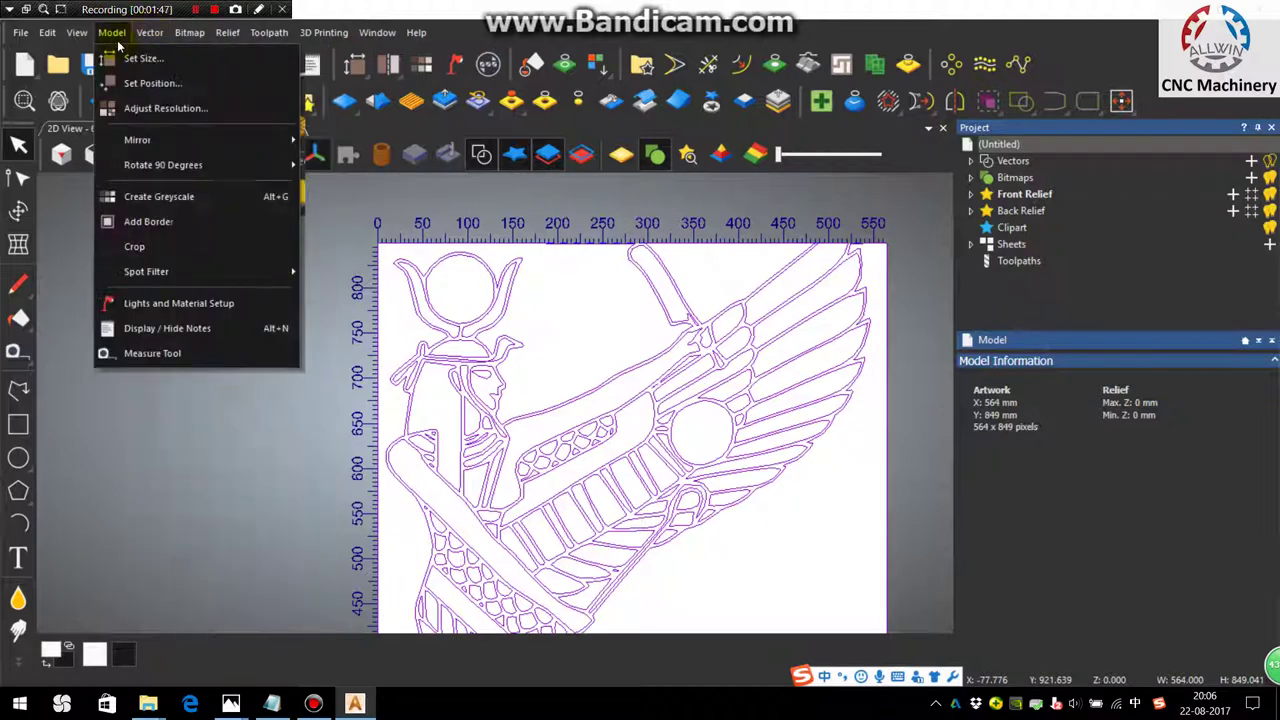
mouse_move(76, 32)
left_click(368, 248)
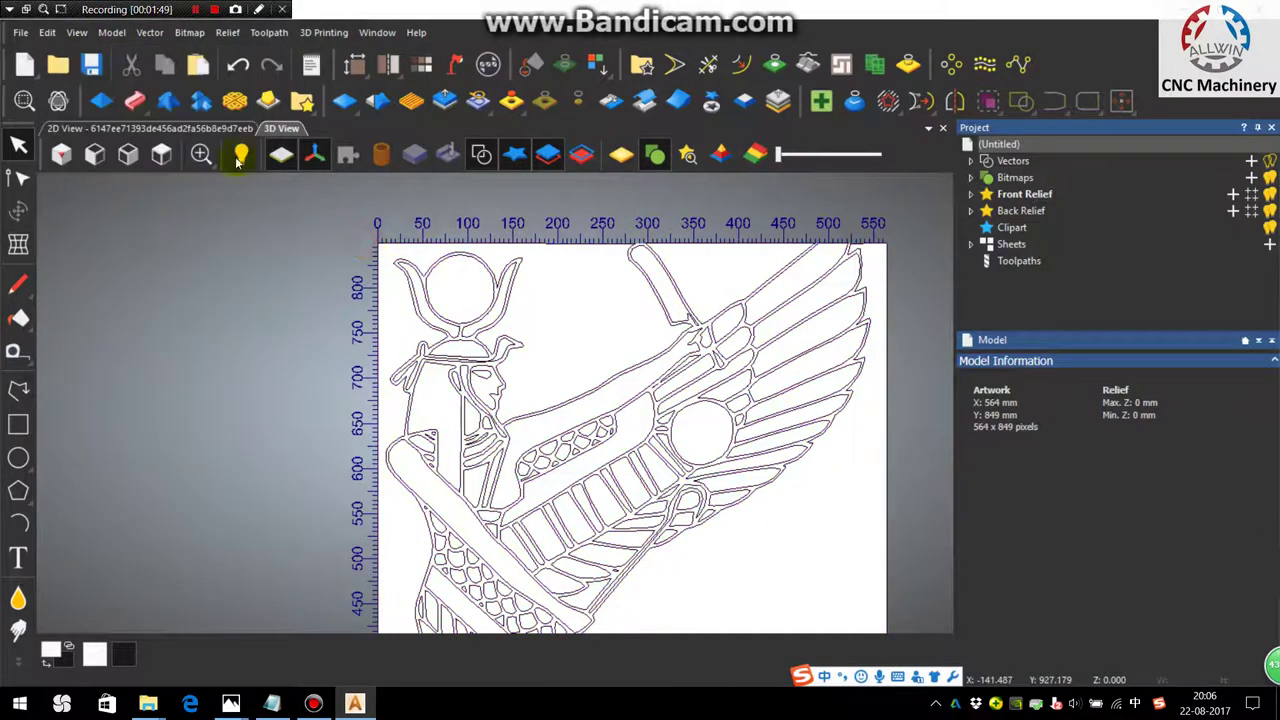
left_click(410, 295)
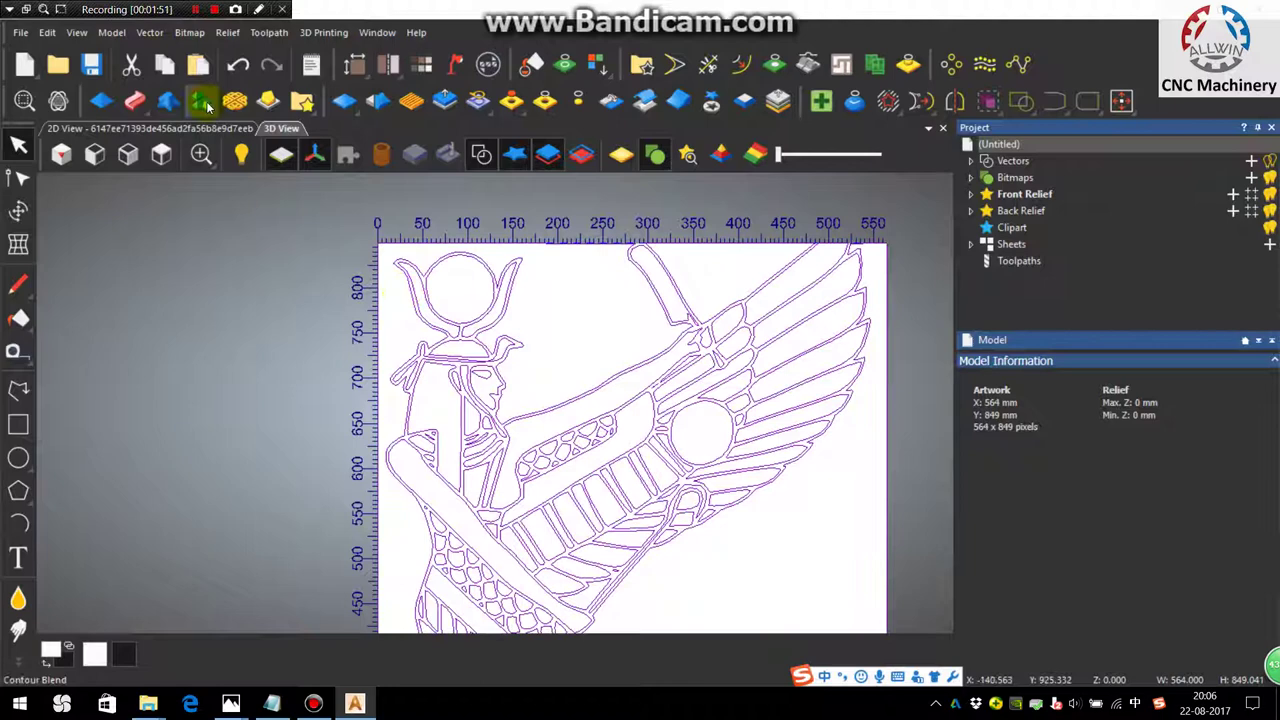
left_click(133, 66)
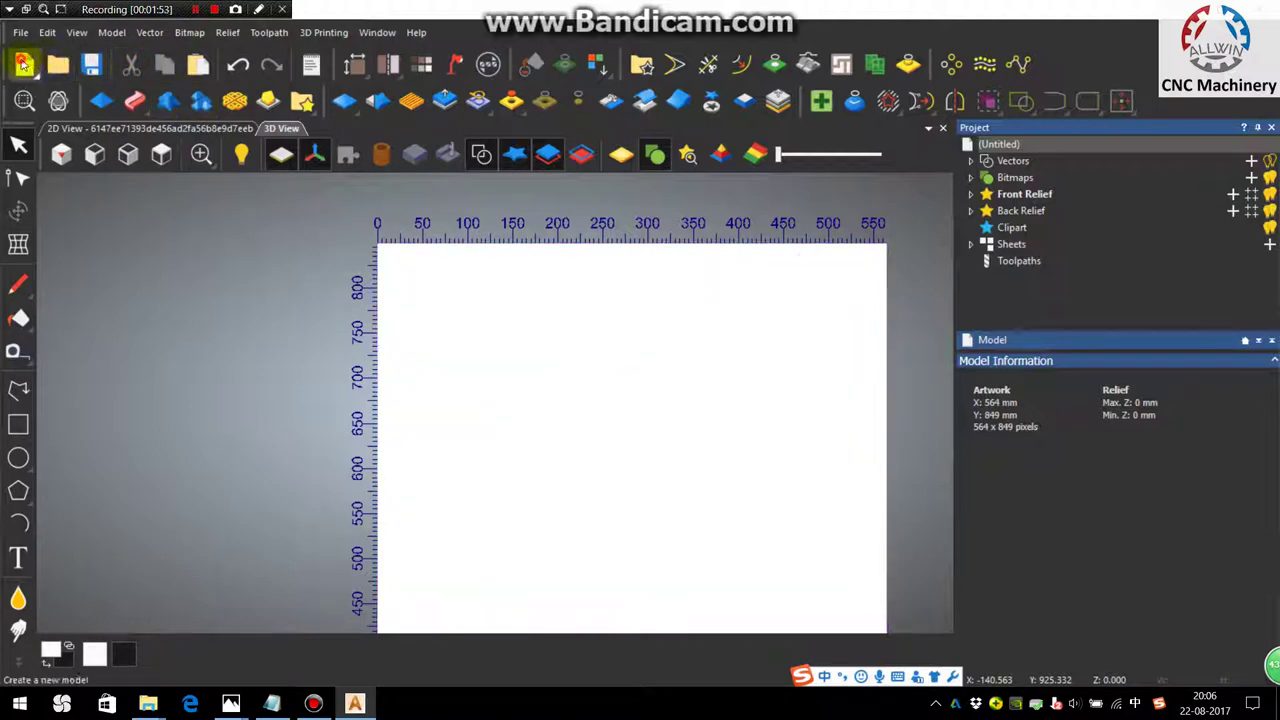
- Create a new 1200 × 2400 mm model, discarding changes to the old one
left_click(24, 64)
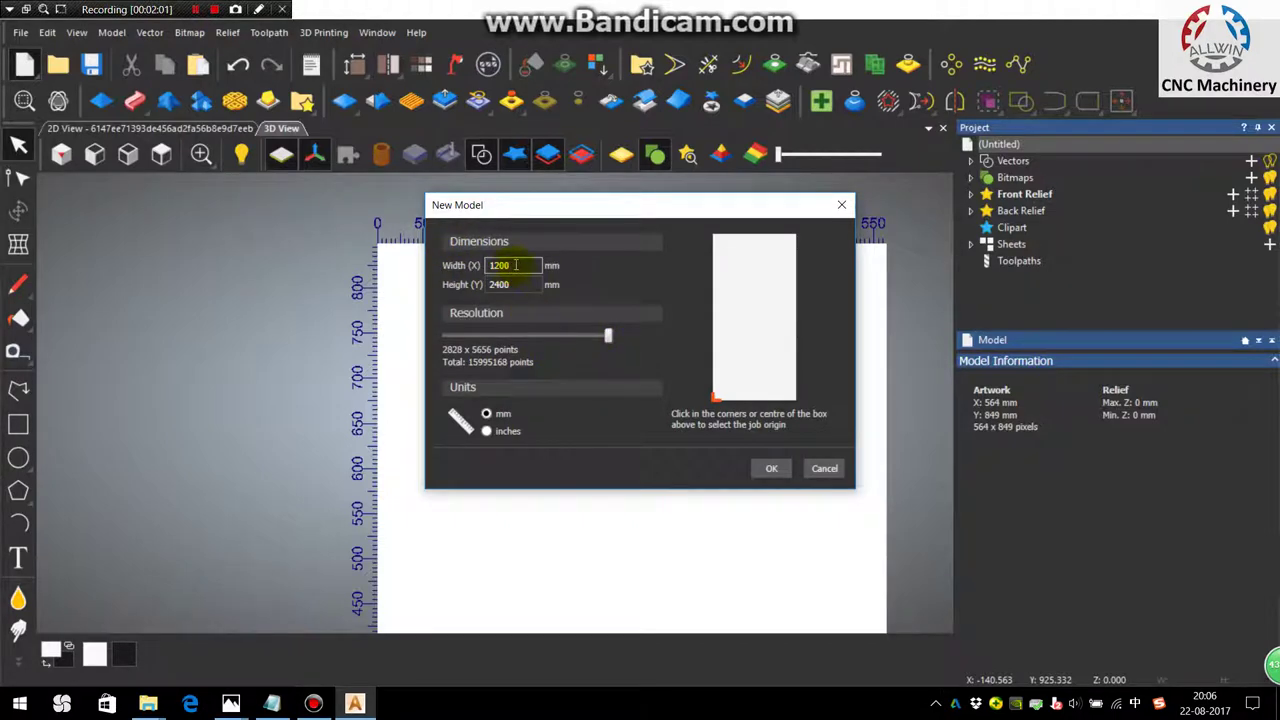
left_click(514, 264)
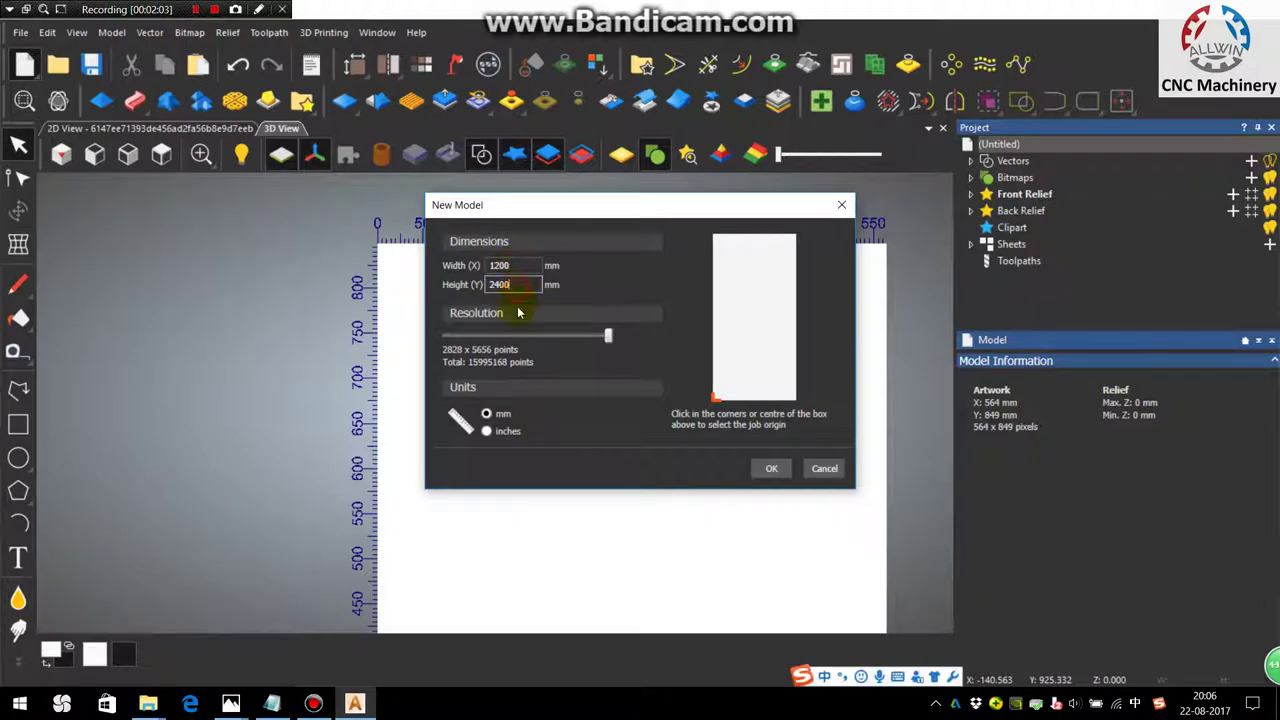
left_click(768, 472)
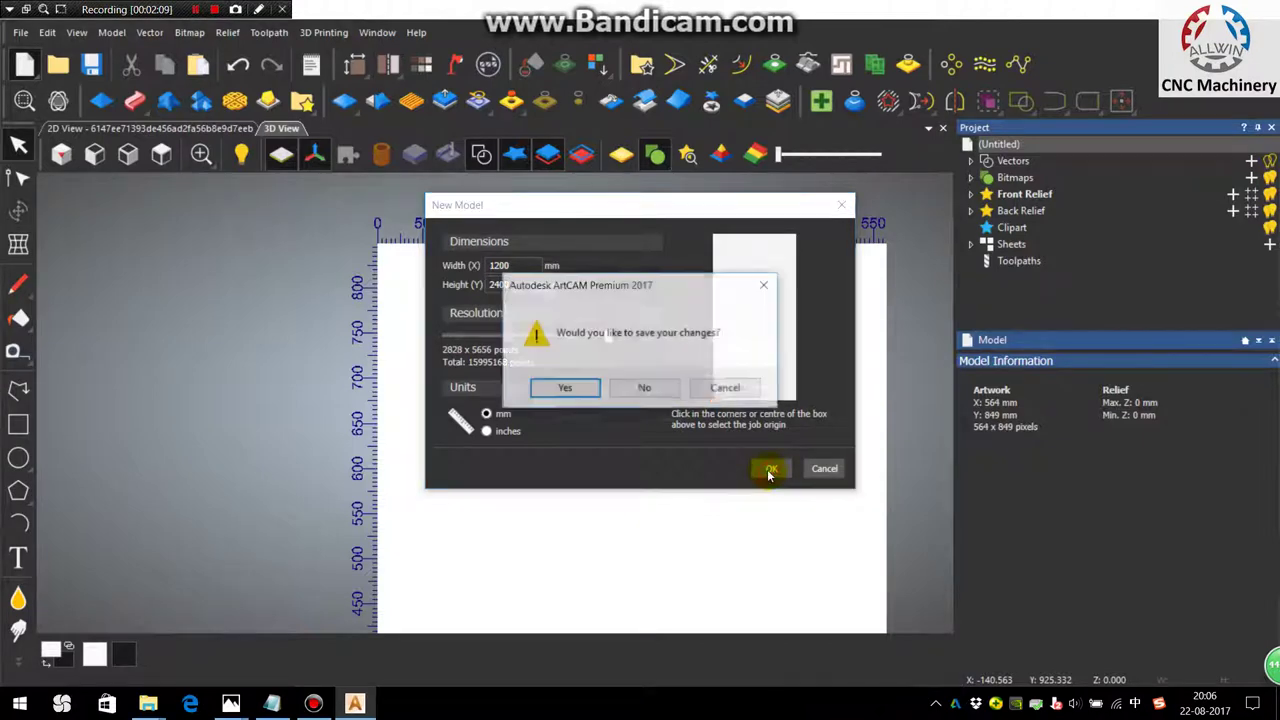
left_click(658, 390)
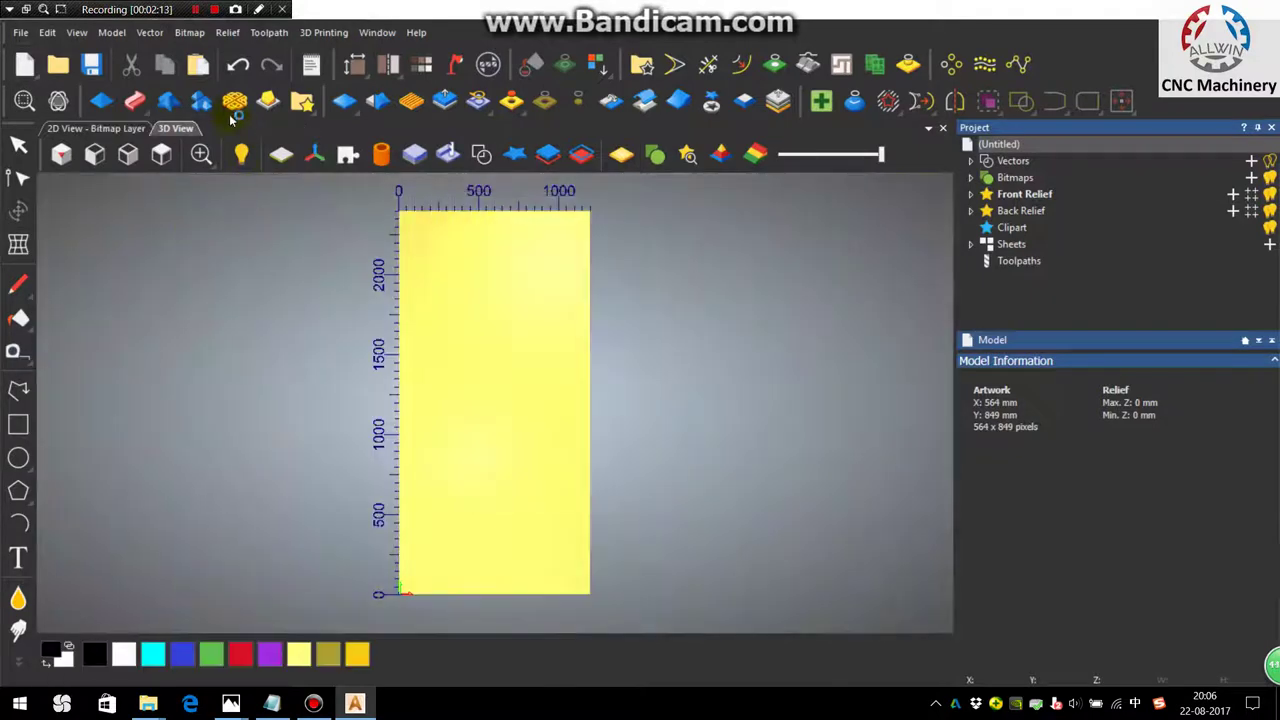
- Paste the winged-figure vectors and roughly resize and reposition them with Transform
left_click(198, 64)
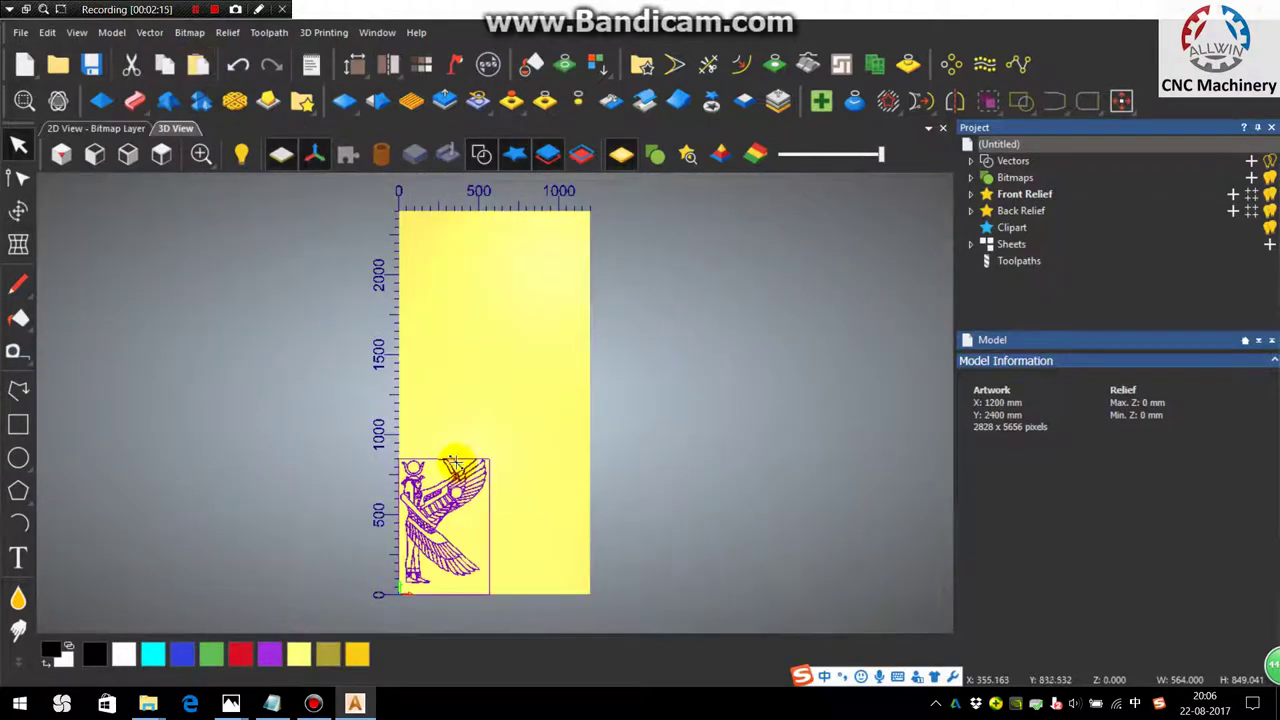
left_click(22, 214)
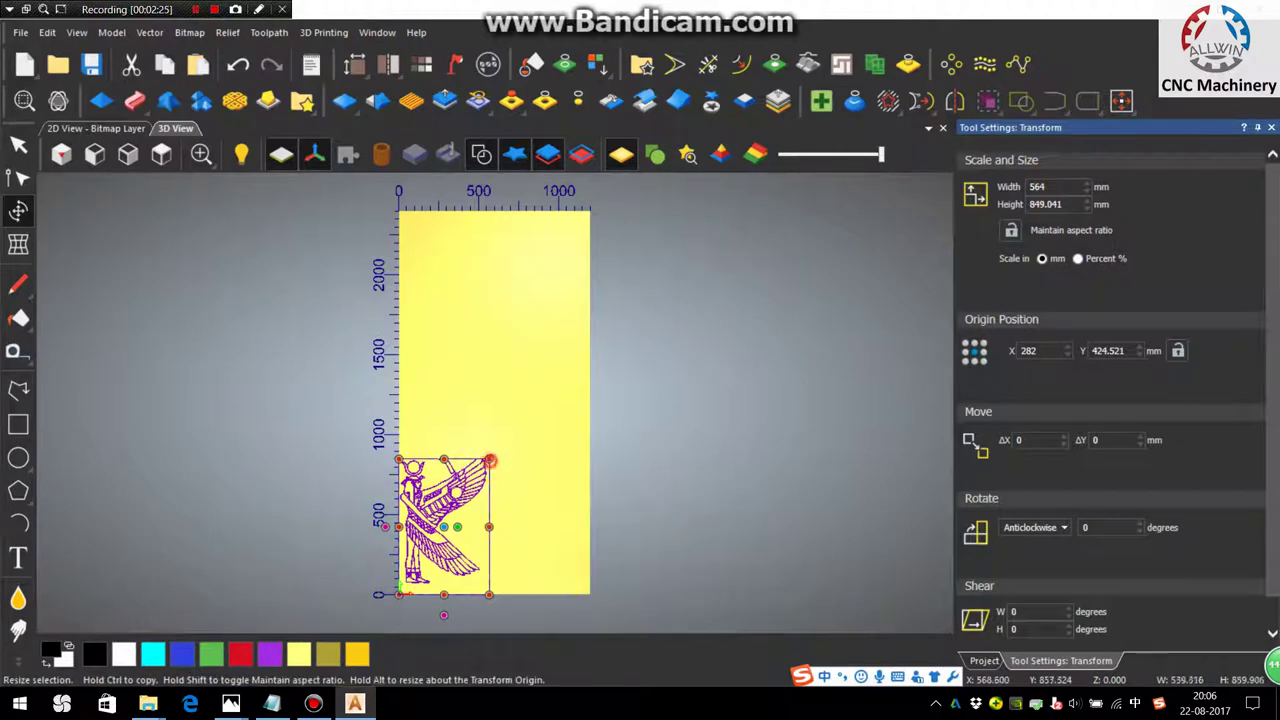
left_click_drag(489, 461, 573, 296)
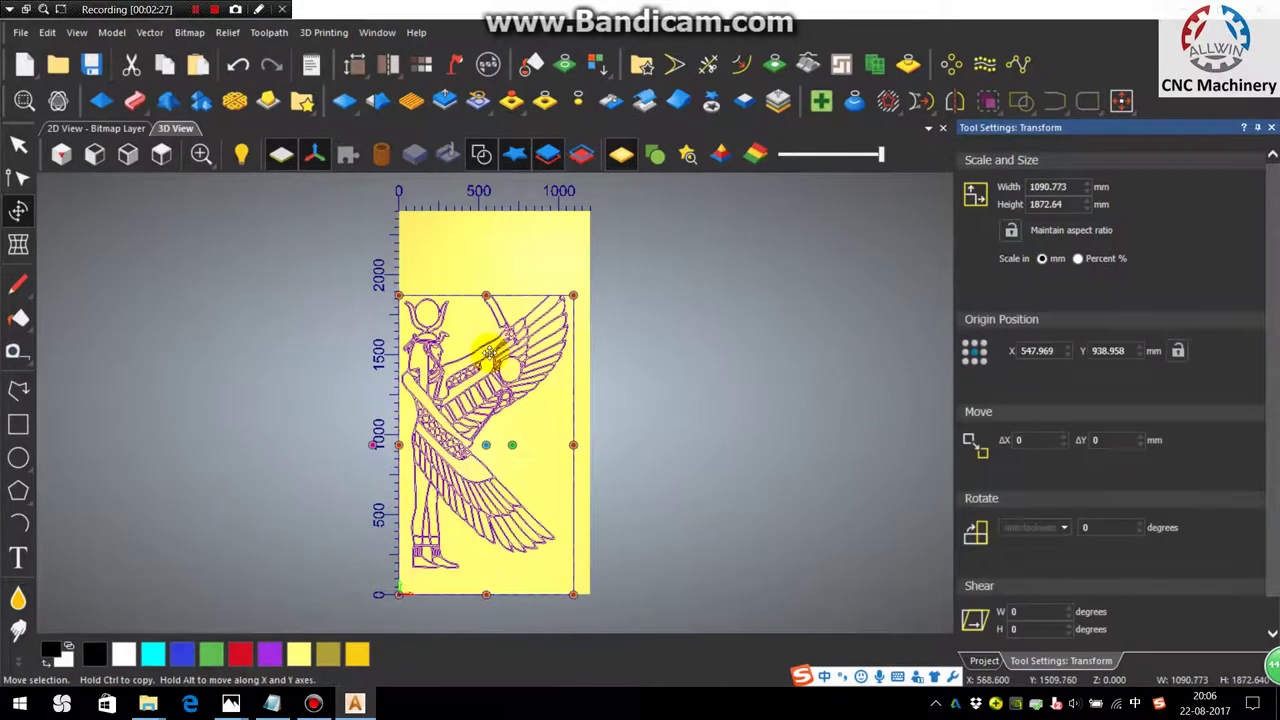
left_click_drag(489, 352, 489, 307)
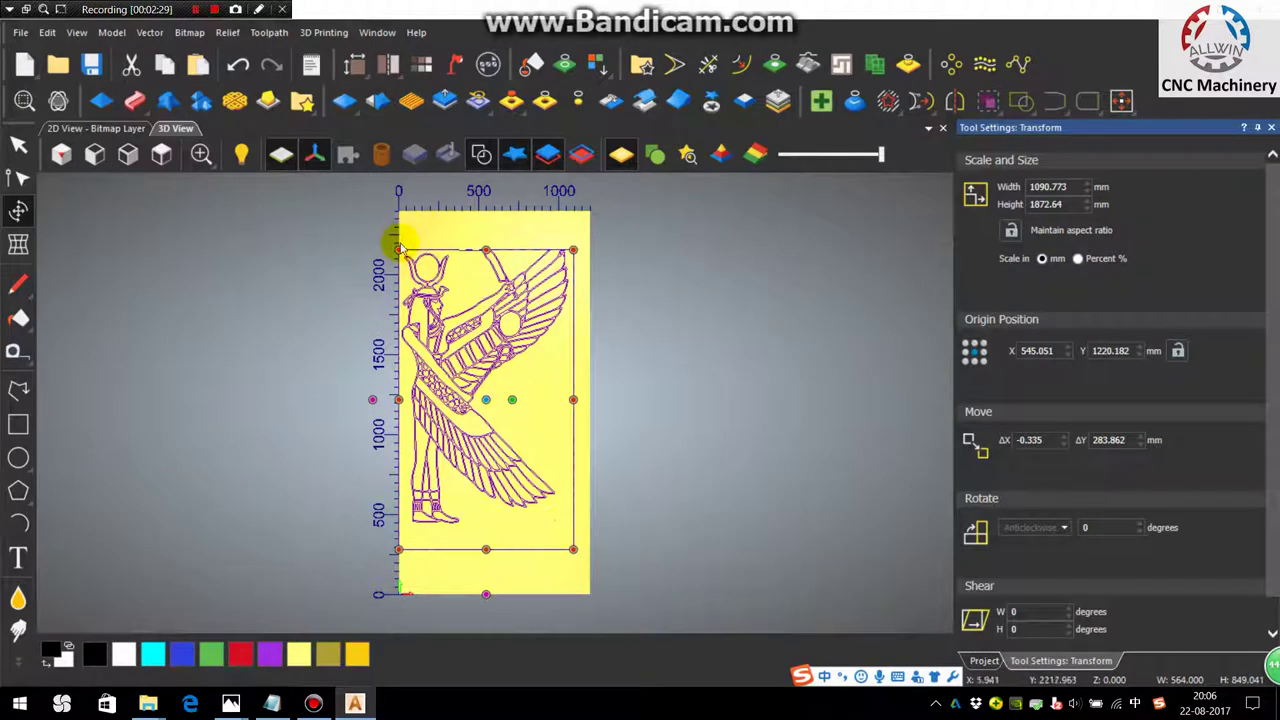
left_click_drag(398, 249, 465, 334)
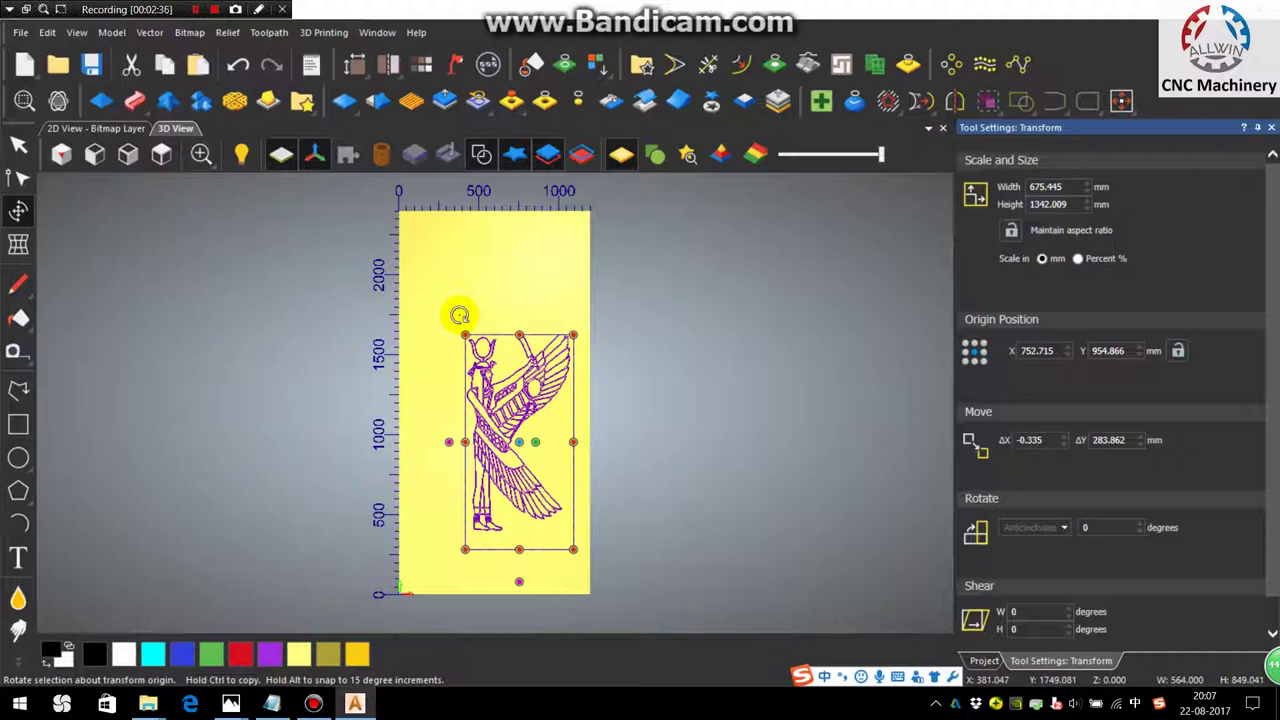
- Centre the figure in the model and enlarge it to about 939 × 1833 mm
left_click(149, 32)
mouse_move(175, 214)
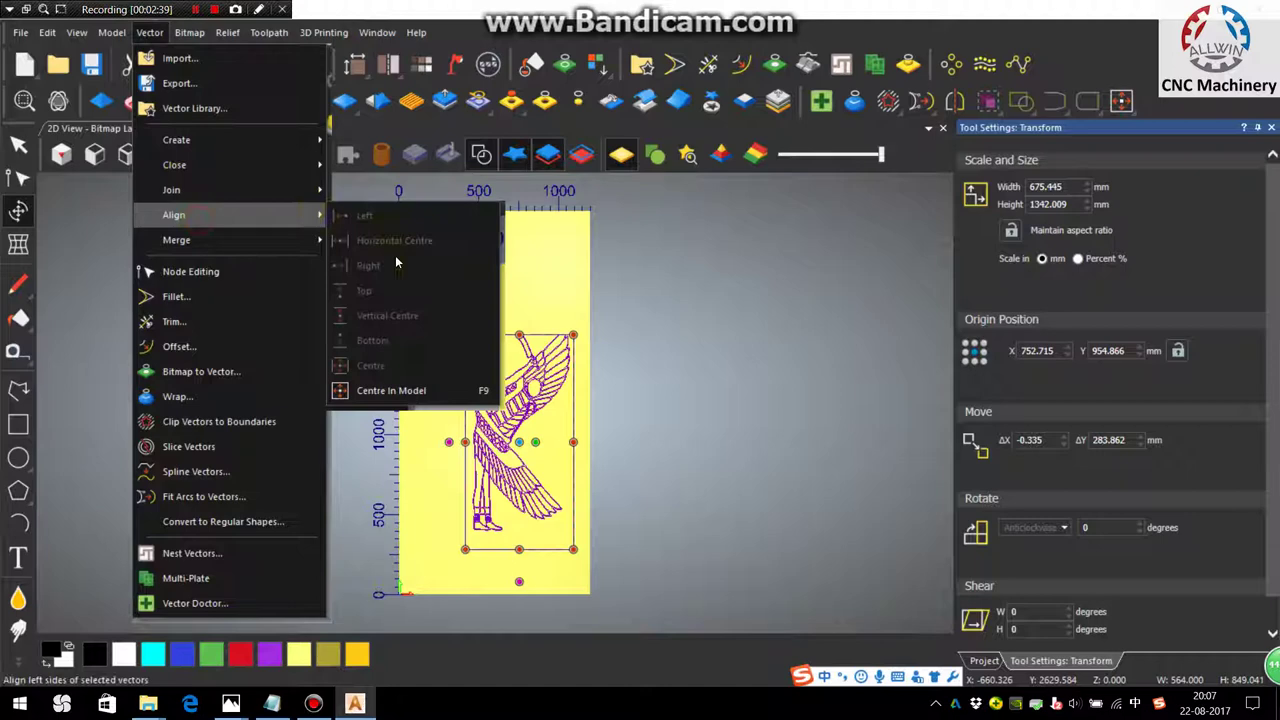
left_click(385, 390)
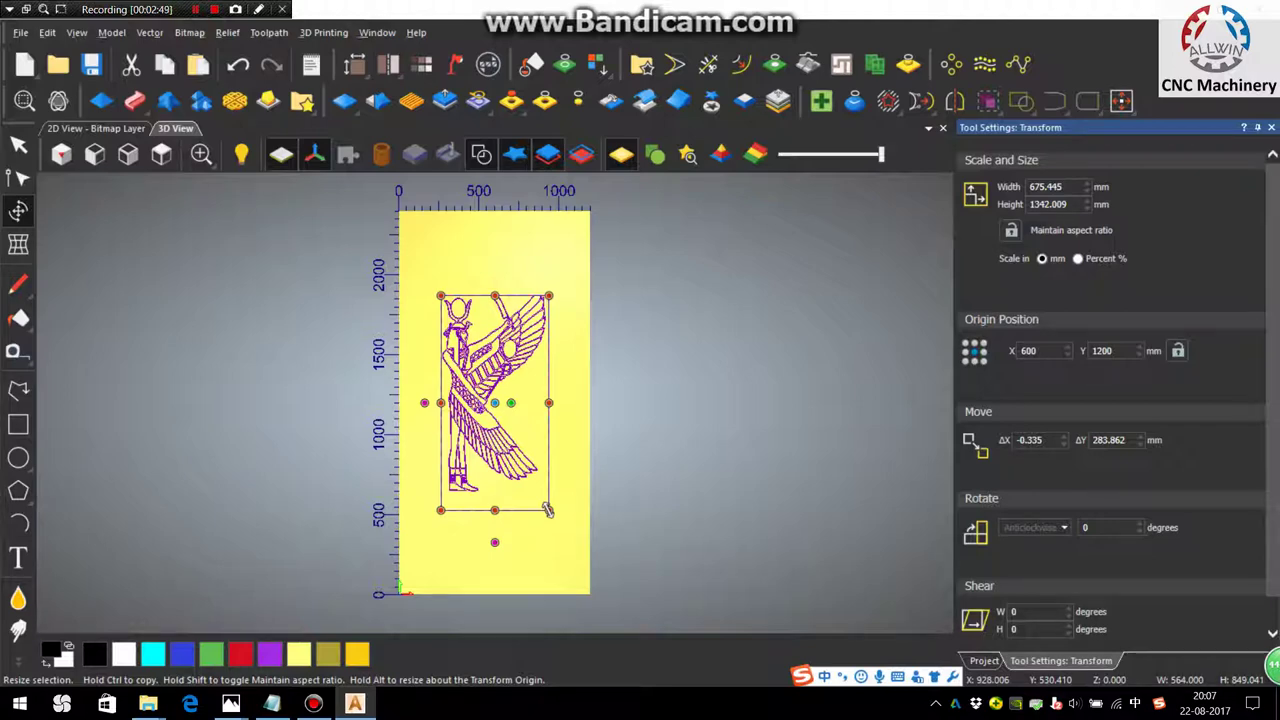
left_click_drag(548, 510, 568, 549)
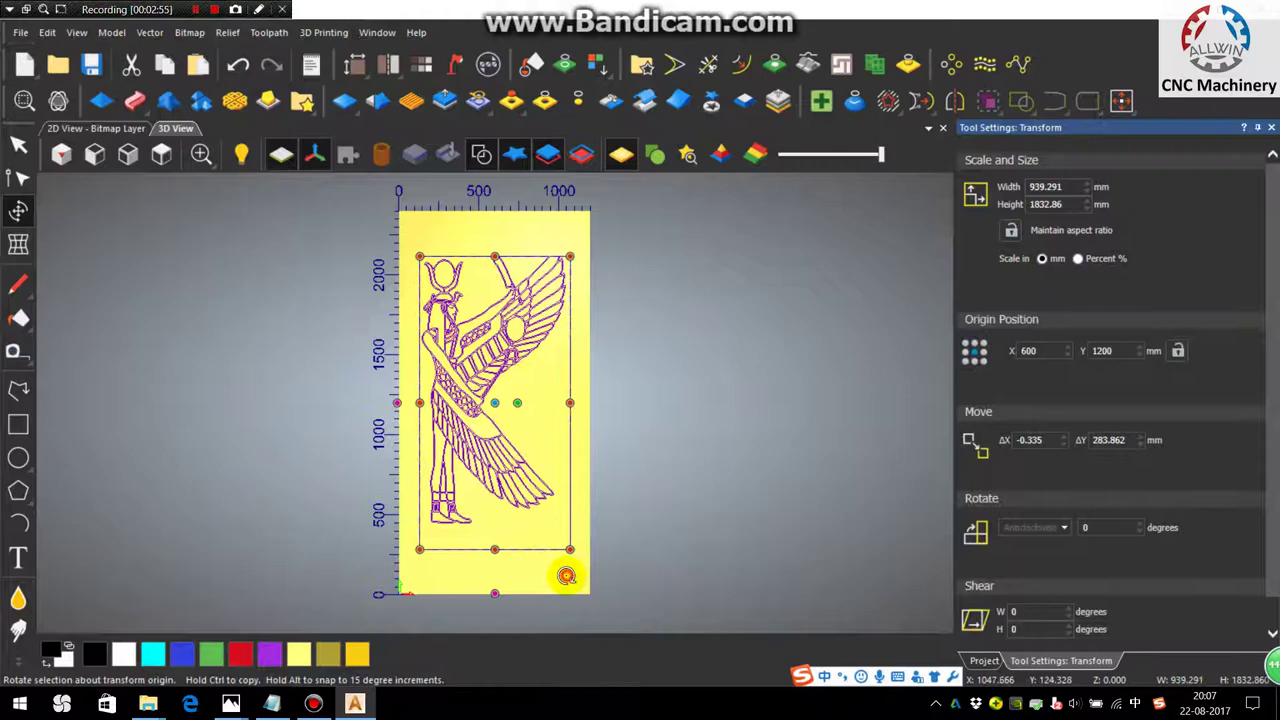
key("Escape")
scroll(455, 345, "up", 5)
- Marquee-select the winged-figure vectors and start a new Bevel Carving 2D toolpath
scroll(460, 328, "down", 6)
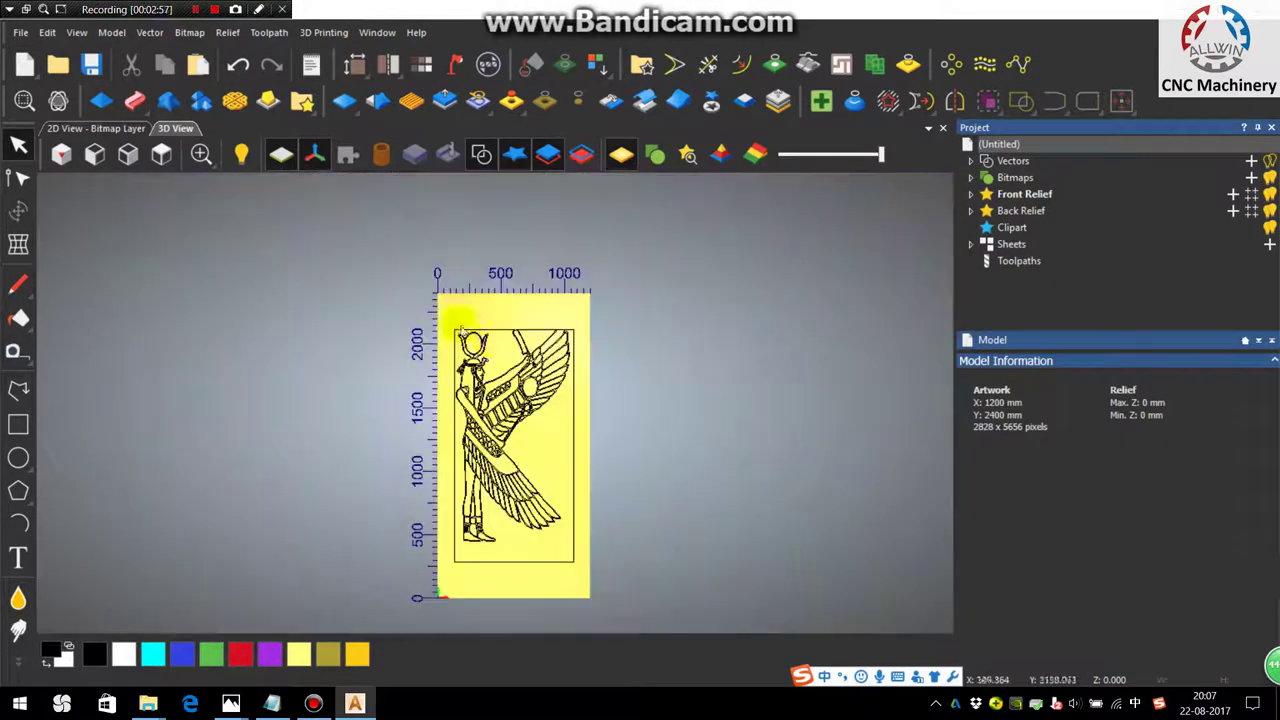
left_click_drag(443, 306, 592, 614)
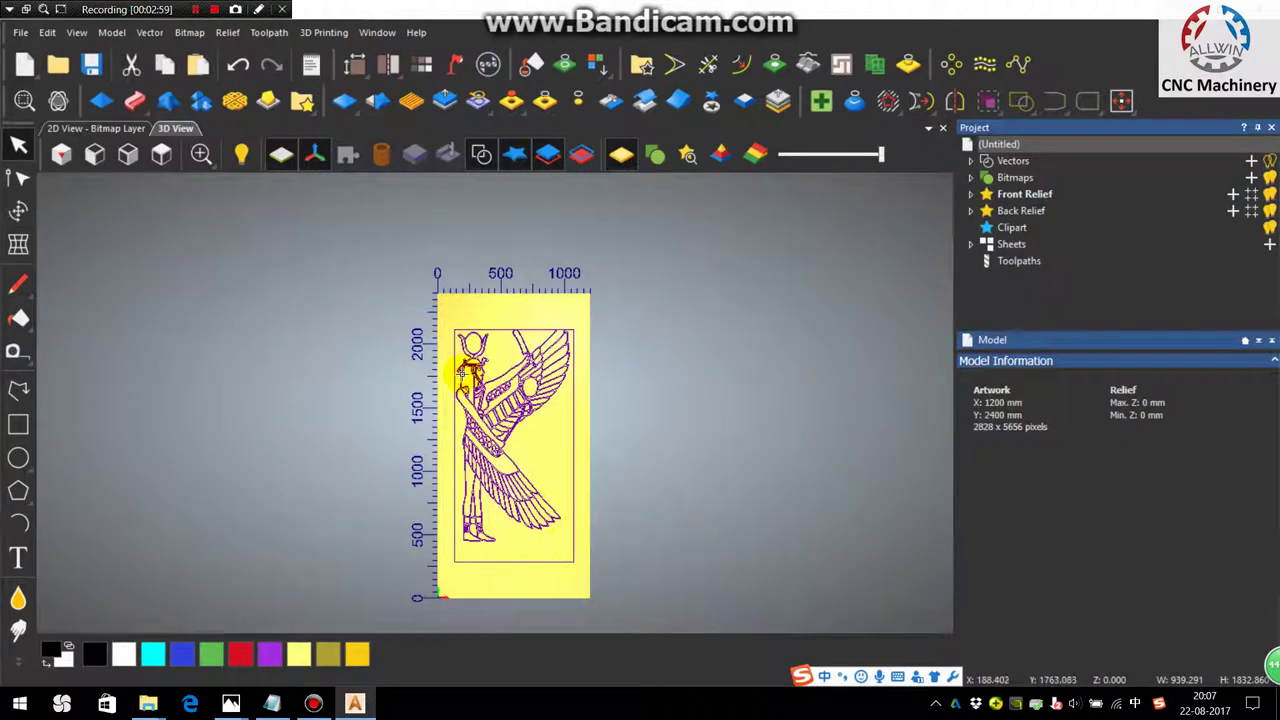
scroll(531, 515, "up", 3)
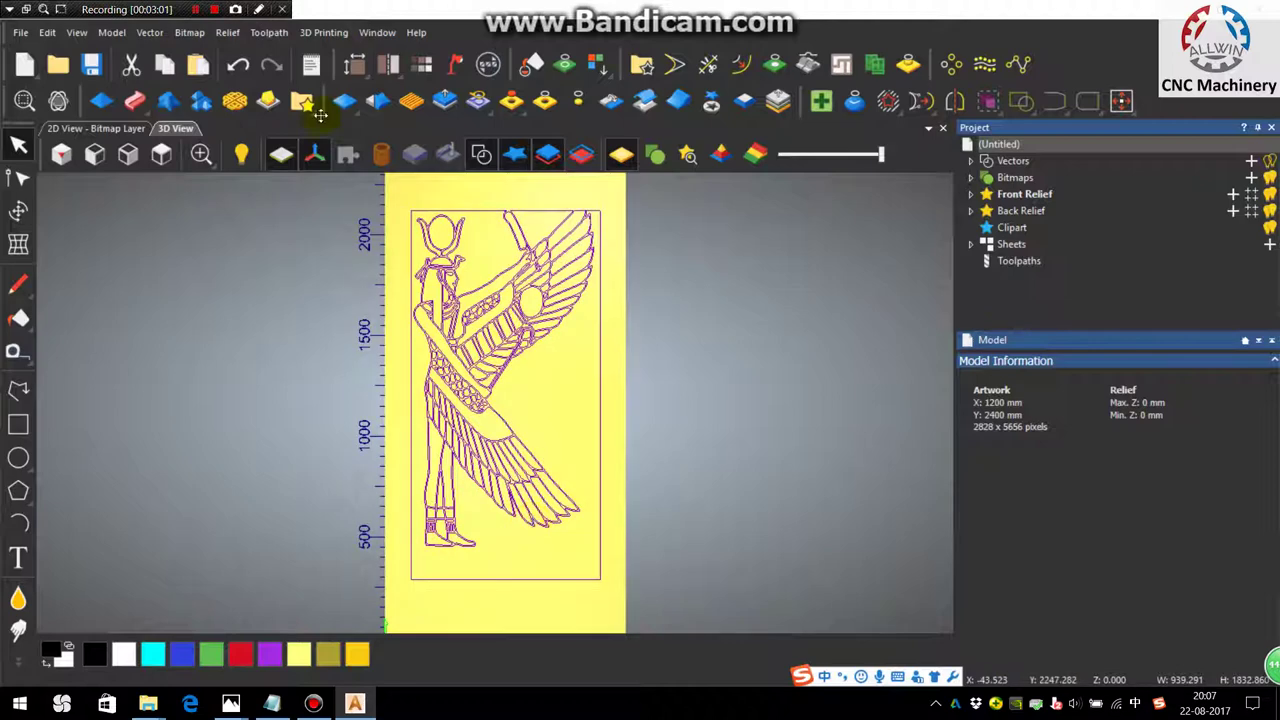
left_click(268, 32)
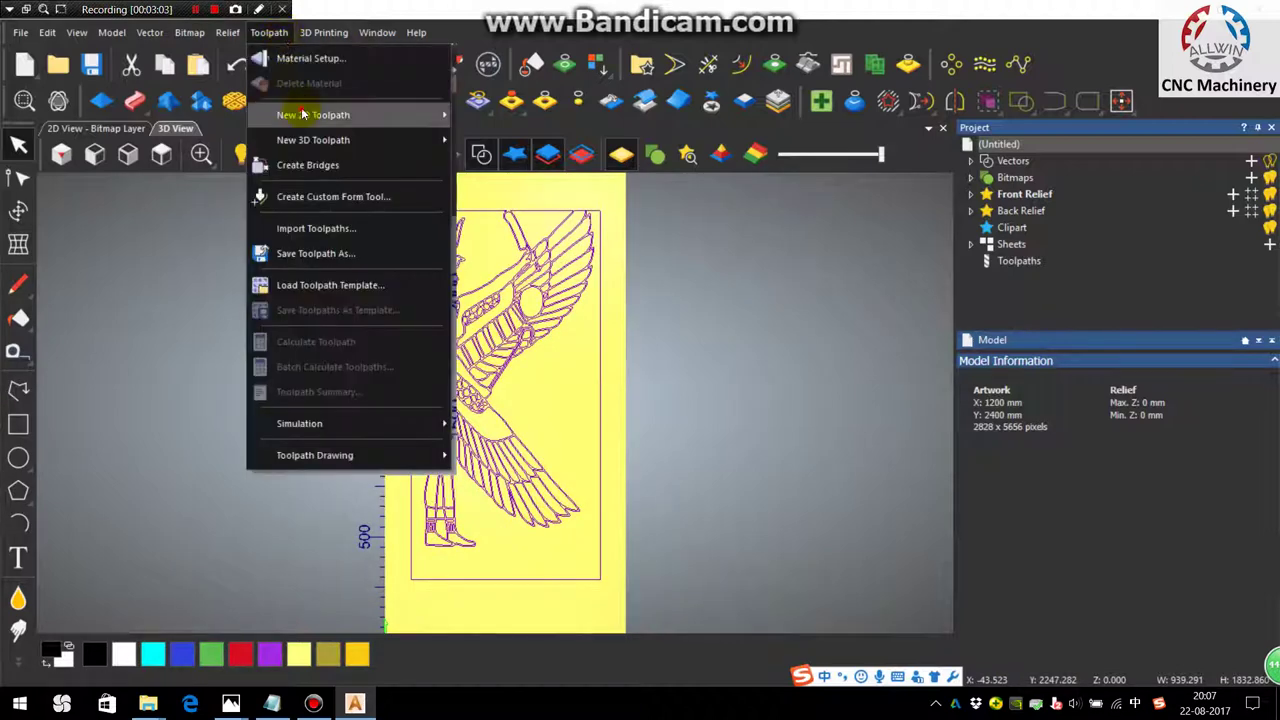
mouse_move(303, 114)
left_click(490, 192)
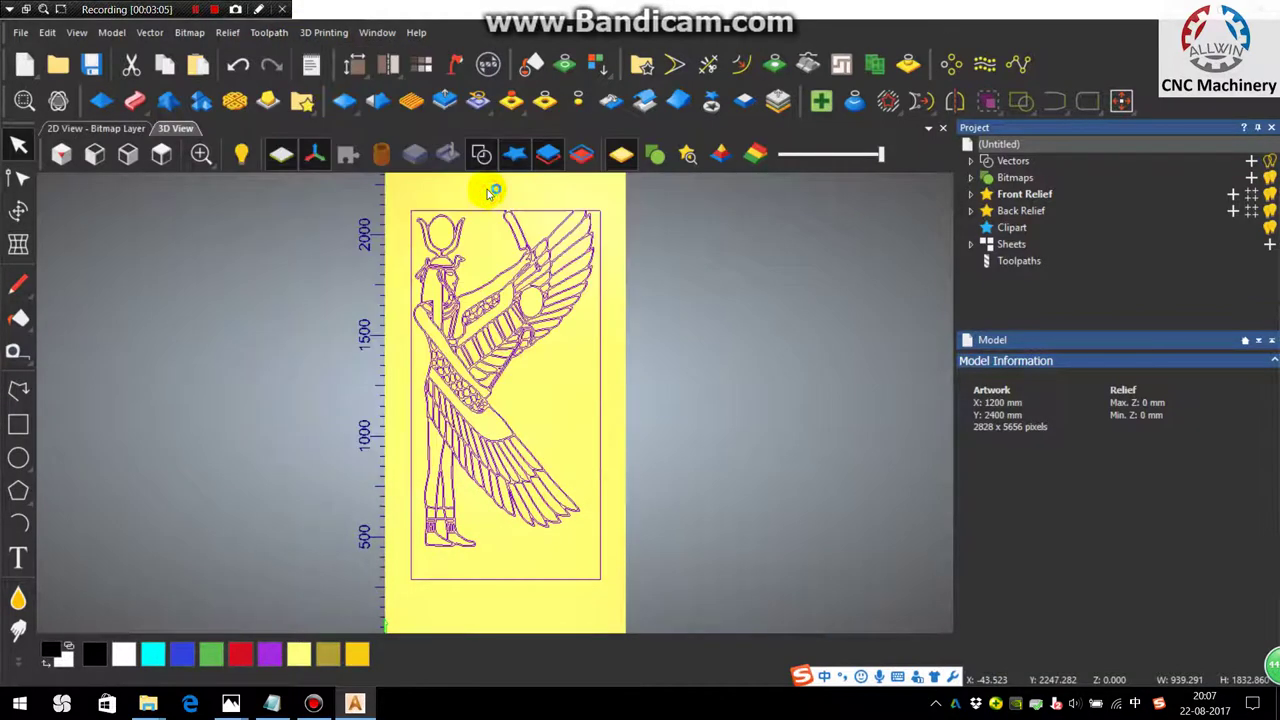
left_click(271, 703)
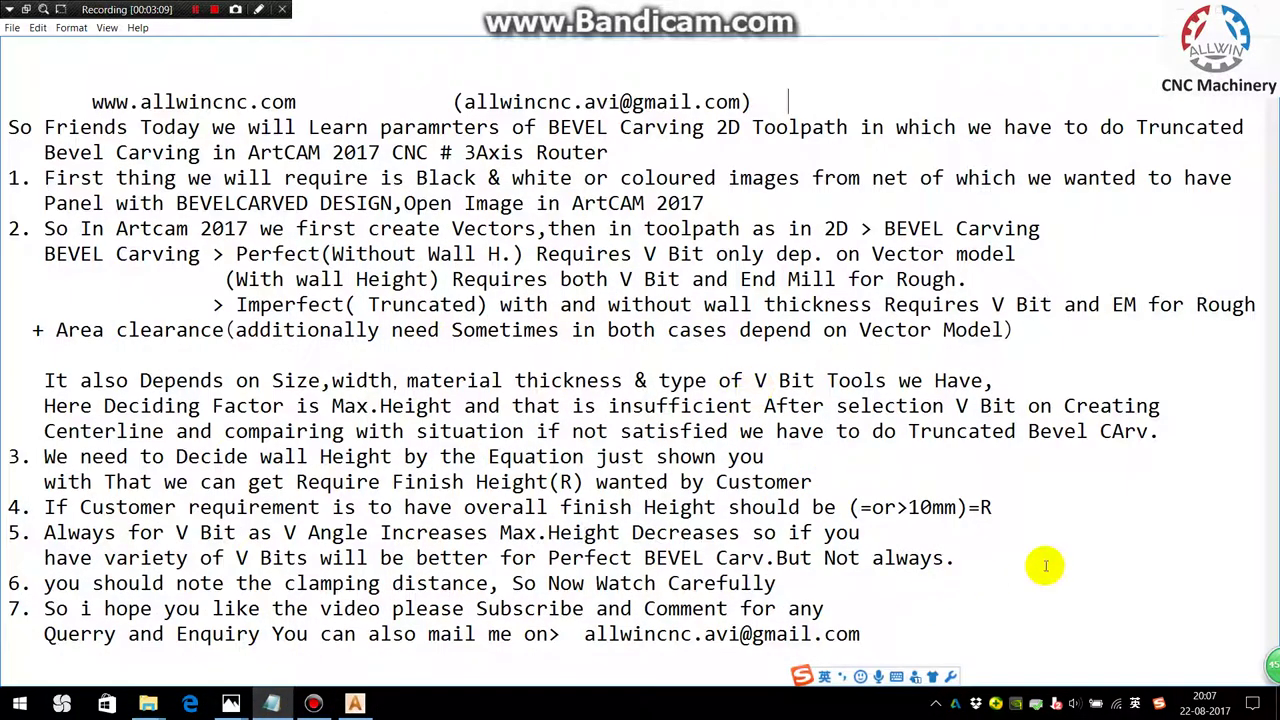
- Highlight note 4 requiring a finish height of 10 mm or more, briefly checking the sketch
left_click_drag(1000, 513, 45, 496)
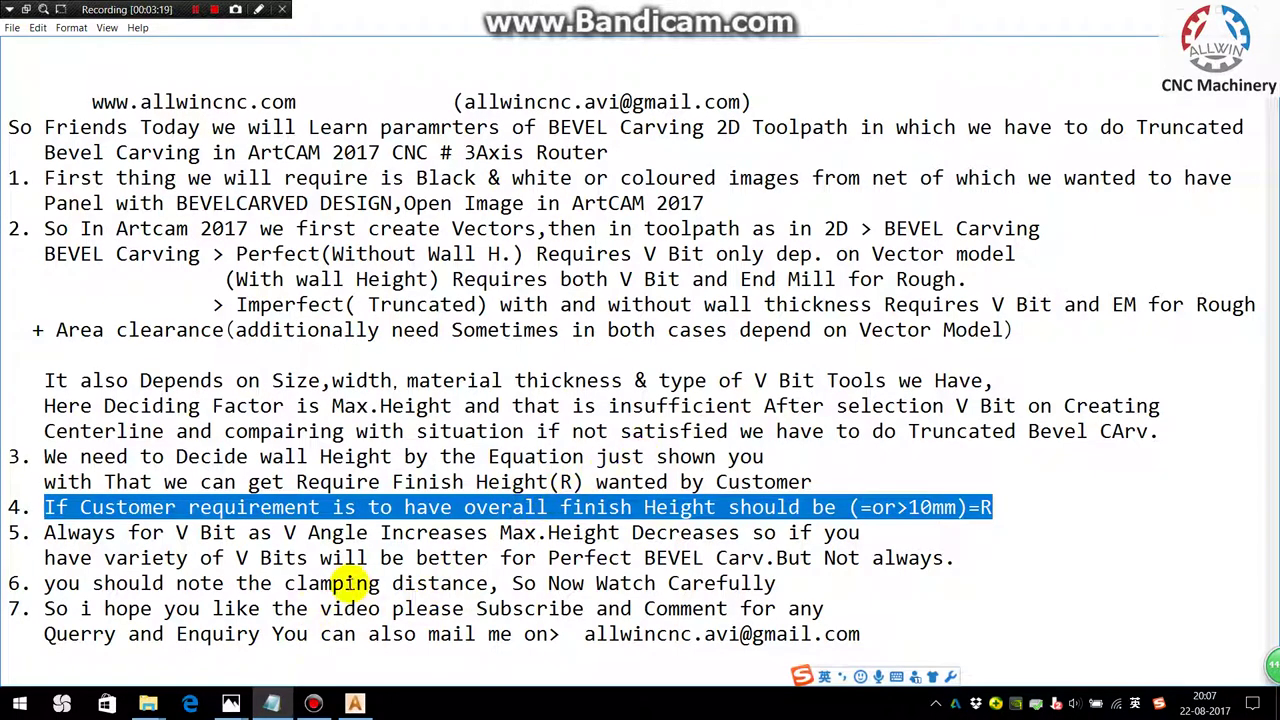
left_click(320, 612)
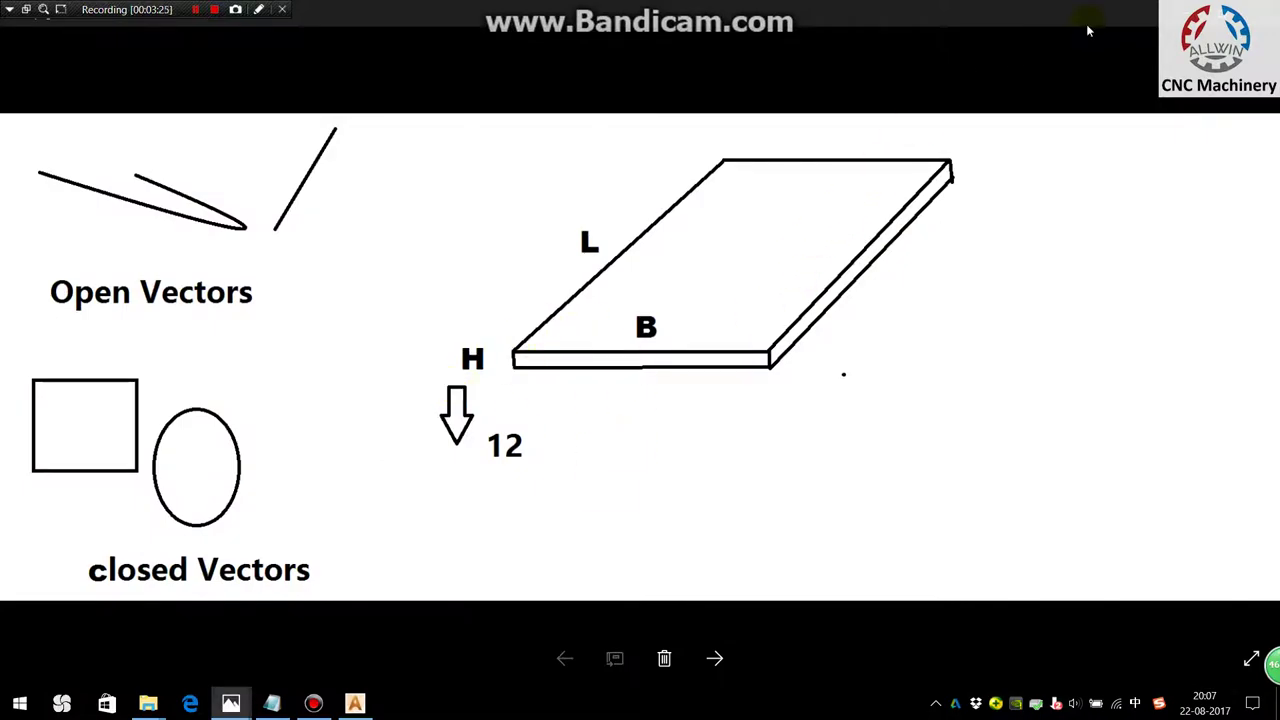
key("alt+Tab")
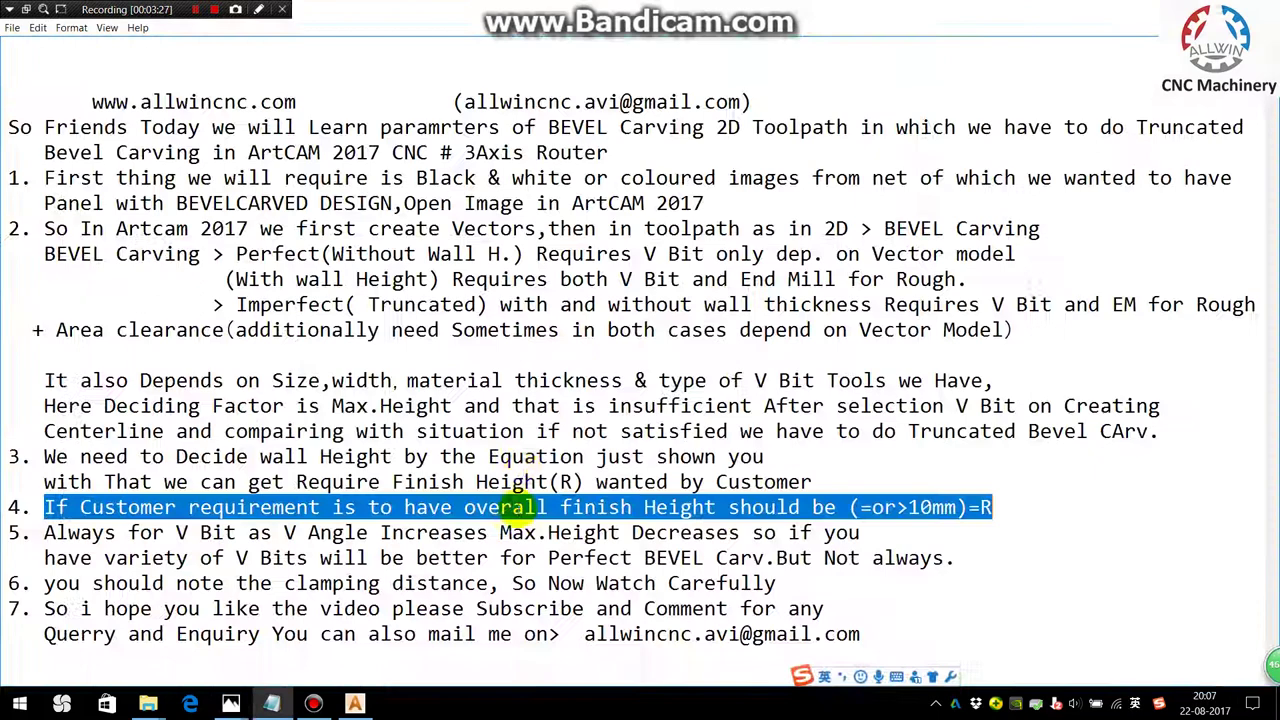
- Return to the Bevel Carving panel, reposition it, and begin entering wall height 4
key("alt+Tab")
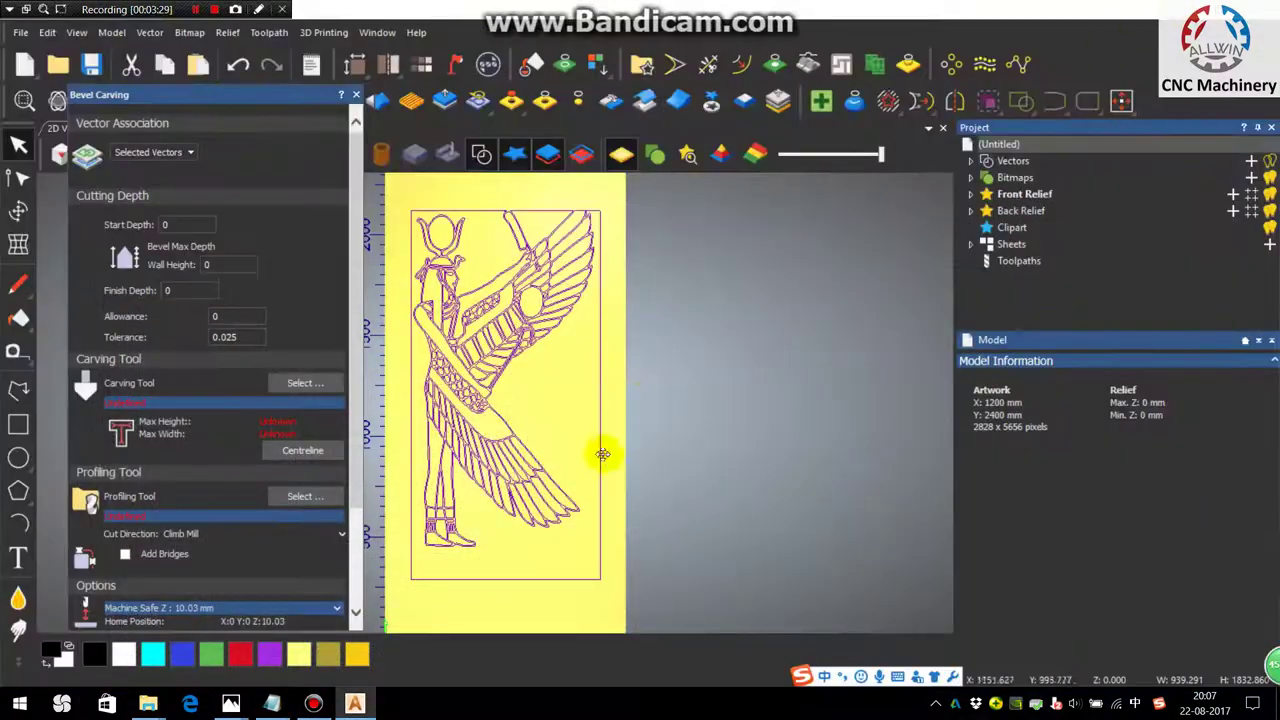
left_click_drag(224, 101, 216, 47)
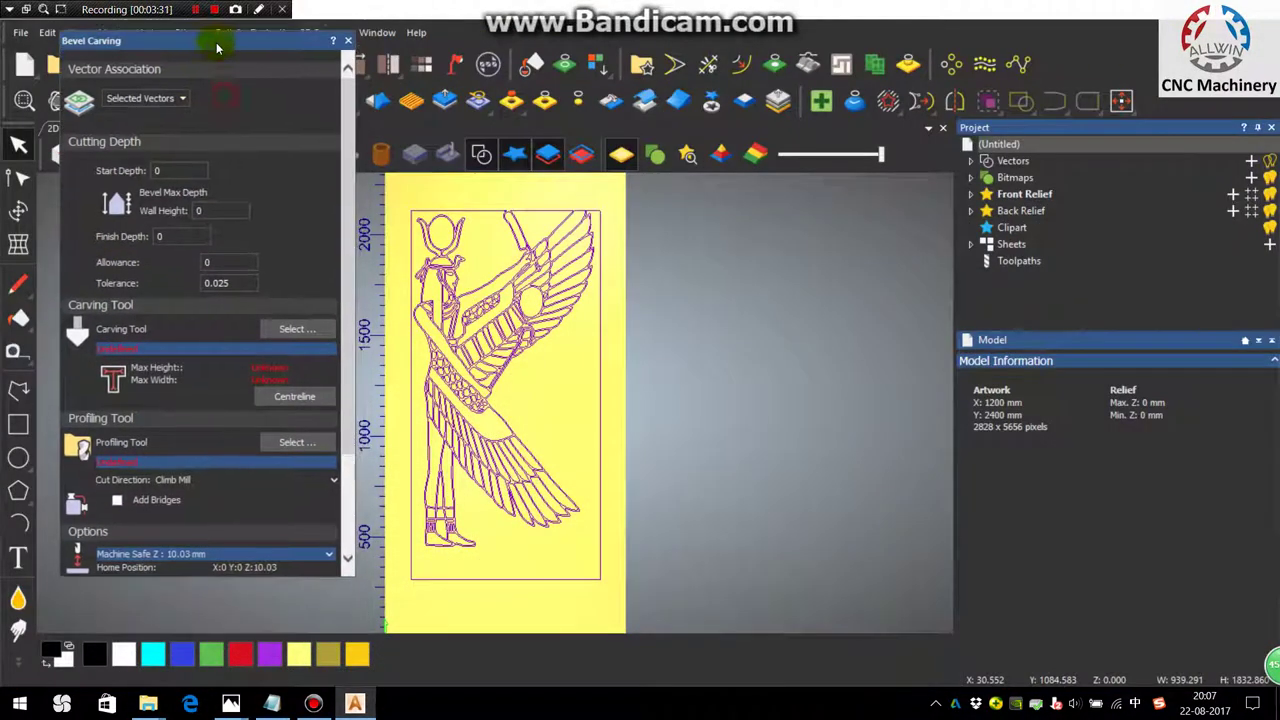
left_click(212, 211)
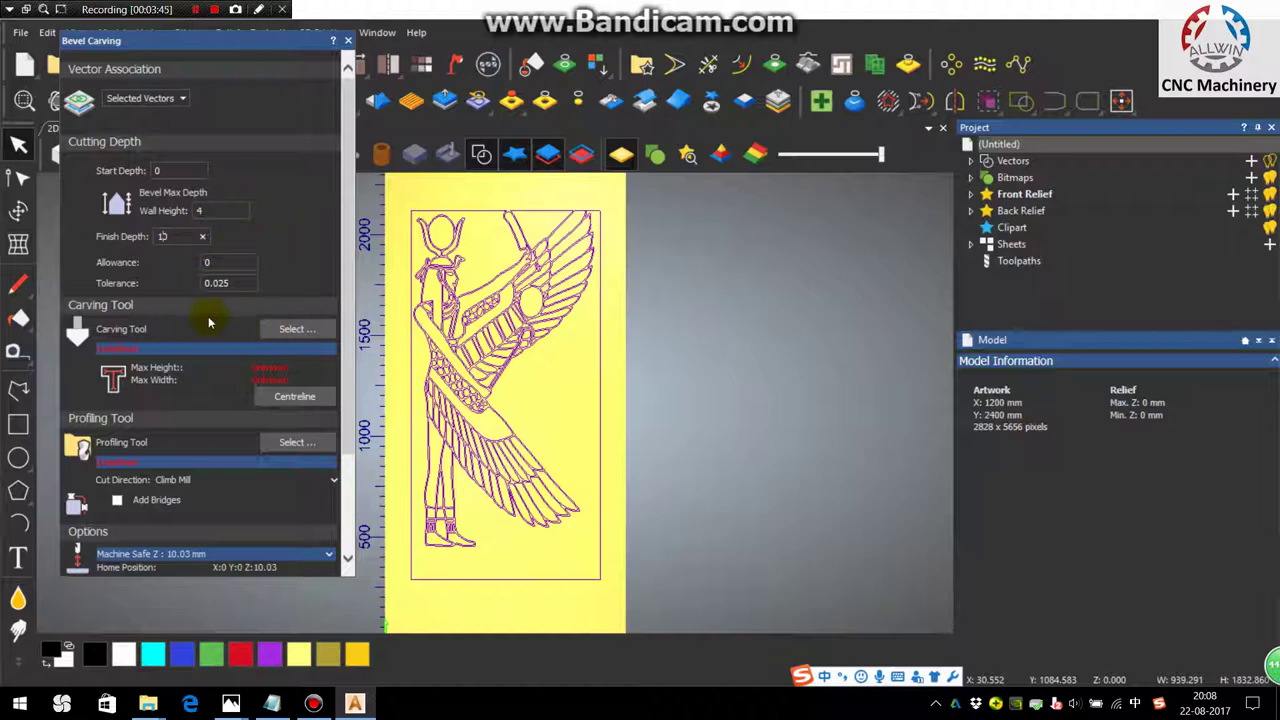
- Choose V-Bit 32 mm 90 degree from Wood or Plastic > V-Carving and compute the centreline
left_click(292, 335)
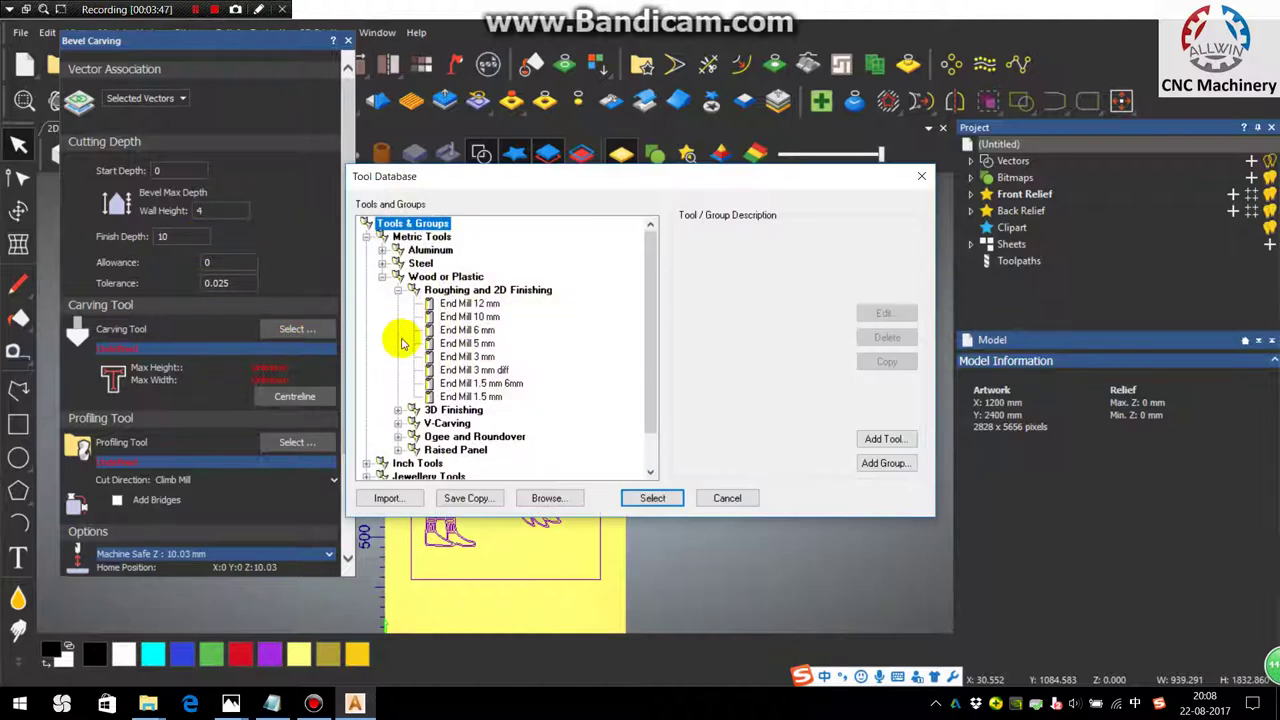
left_click(398, 290)
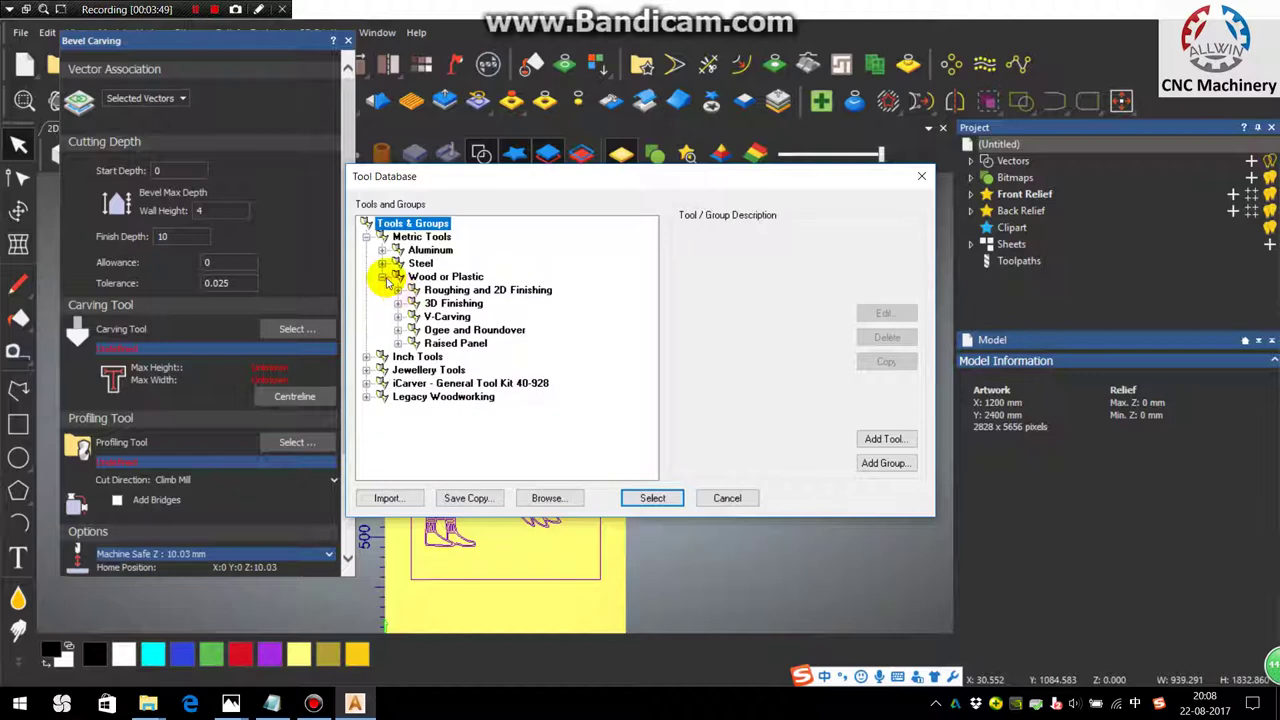
left_click(383, 277)
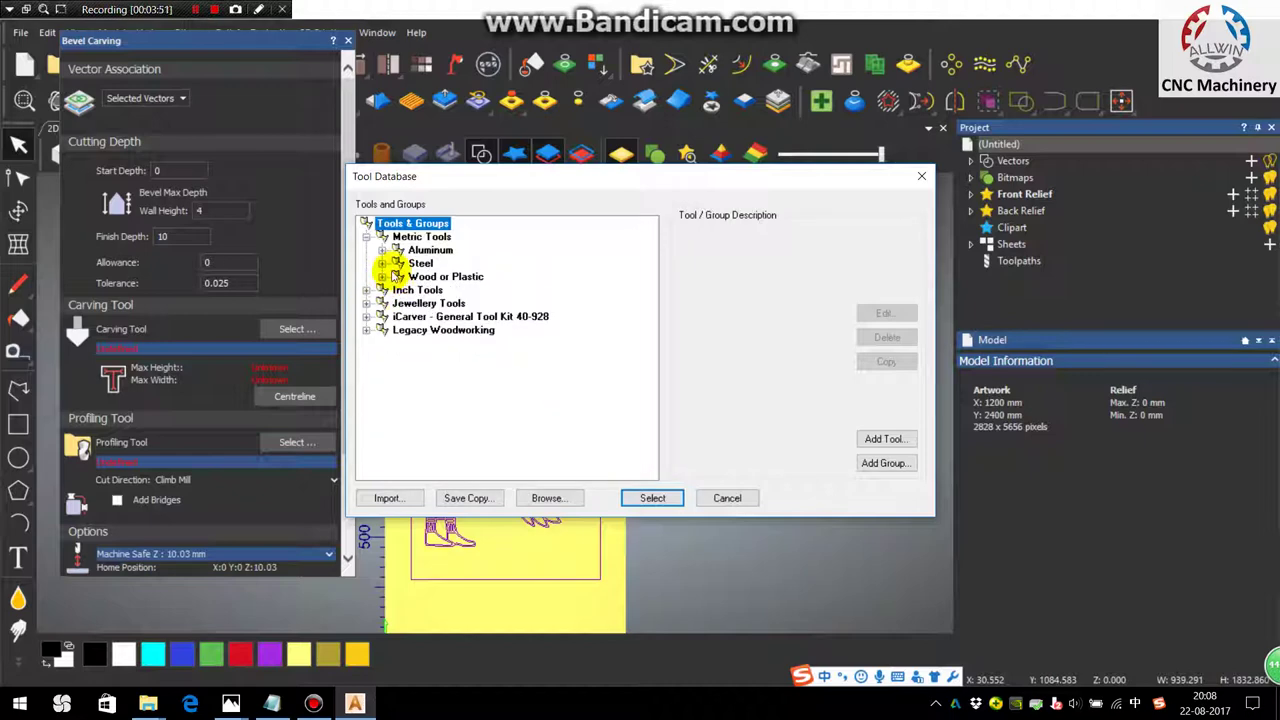
left_click(383, 277)
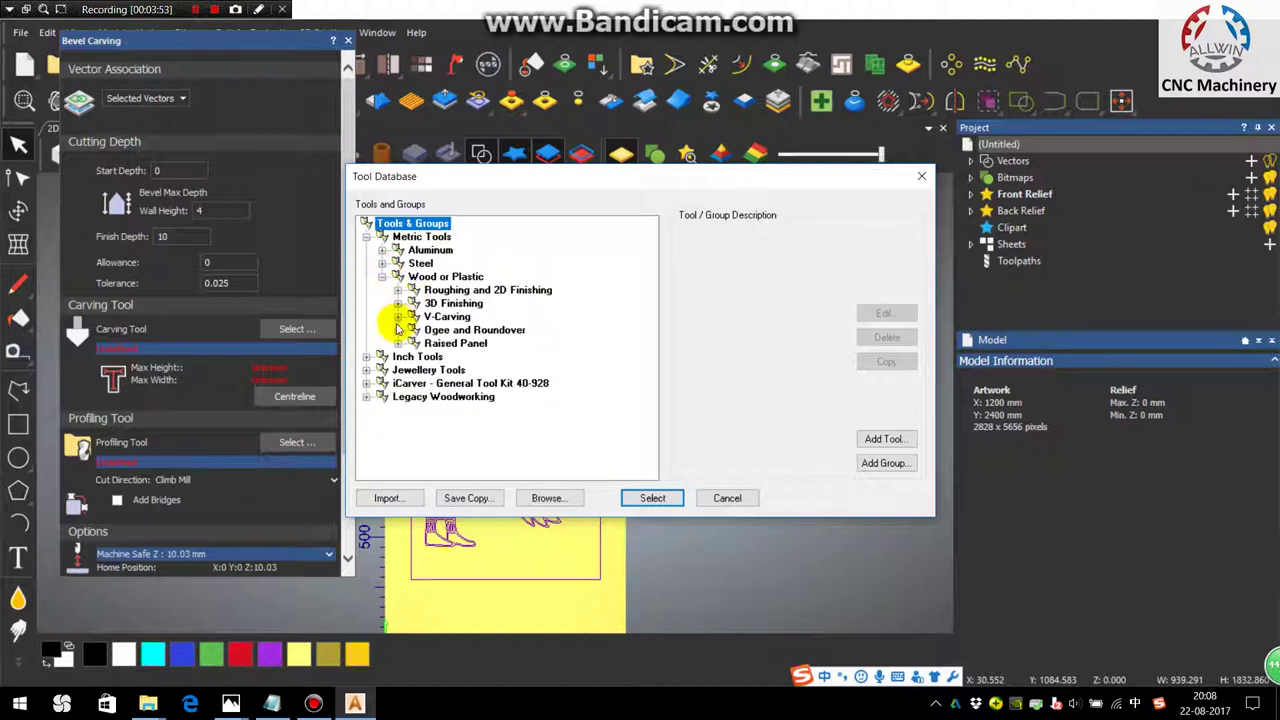
left_click(398, 317)
left_click(485, 343)
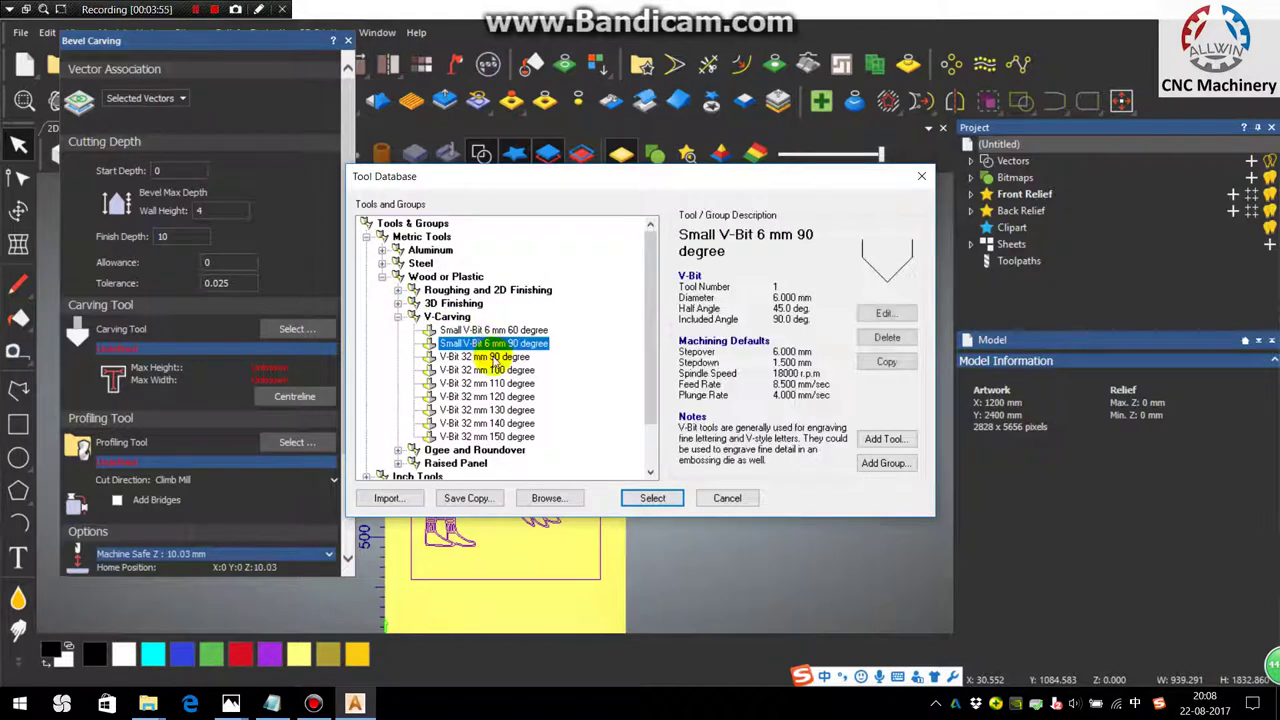
left_click(480, 357)
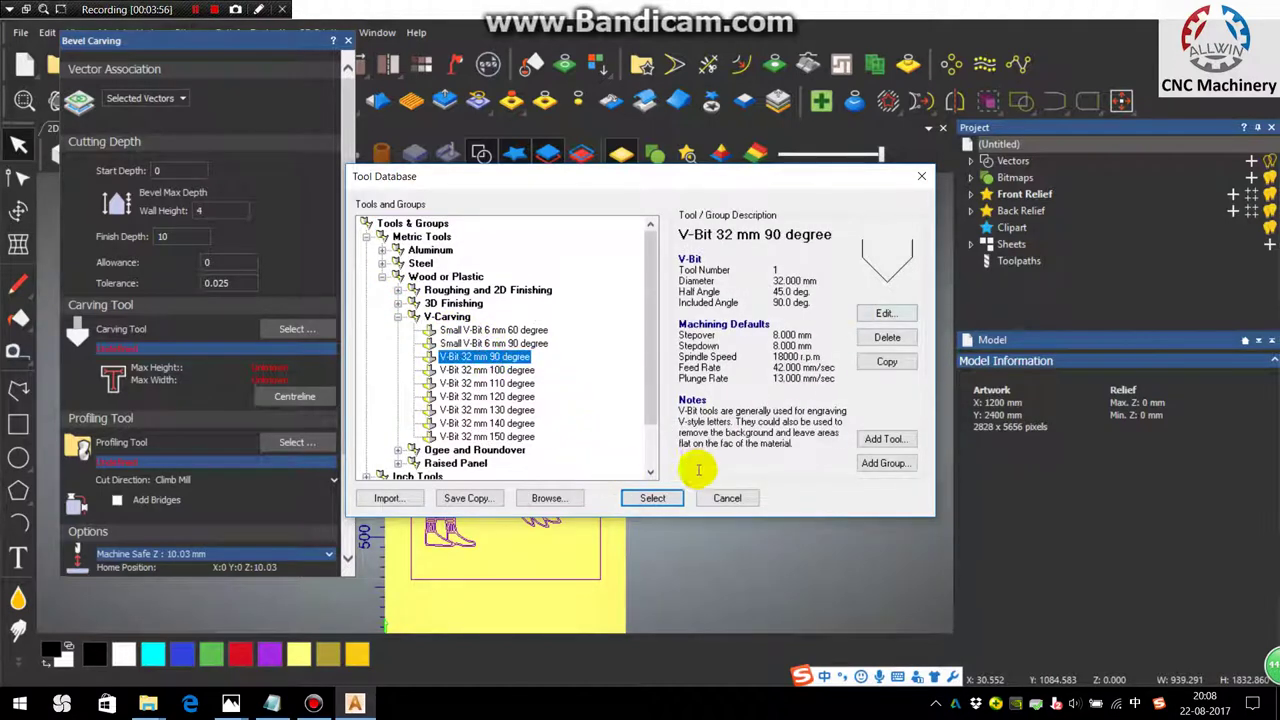
left_click(652, 497)
left_click(308, 399)
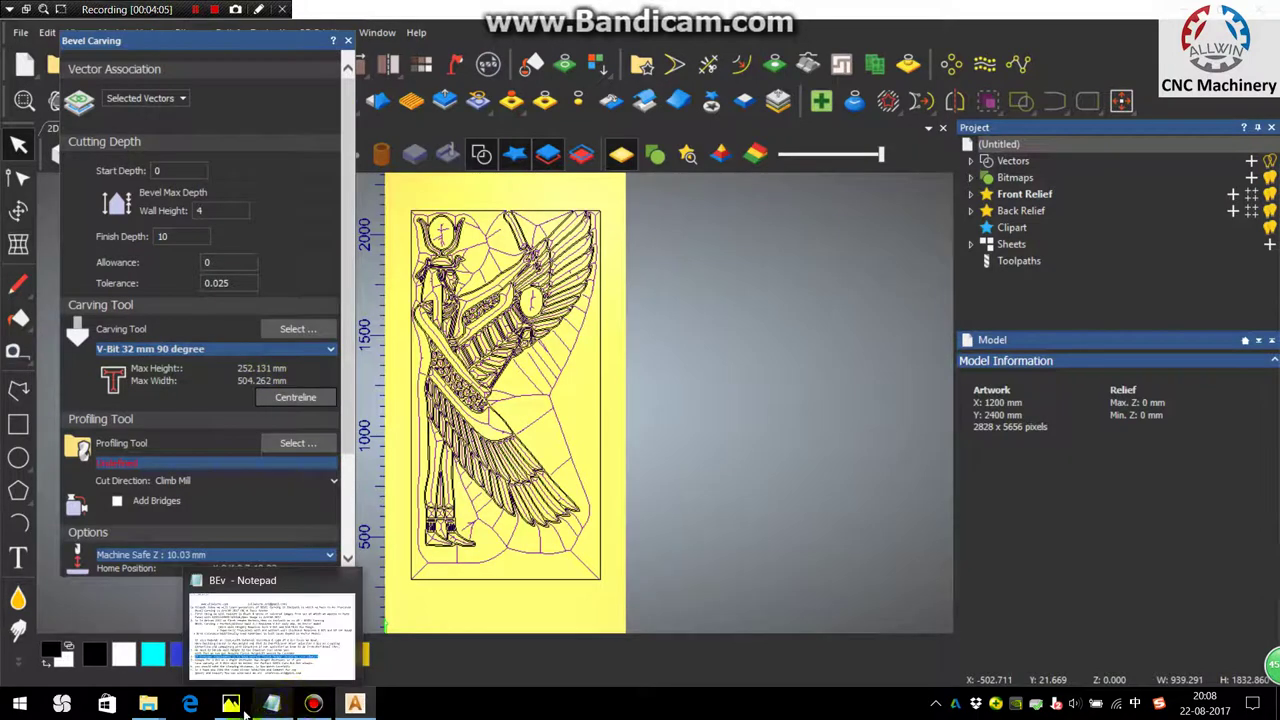
- Show the Bev perfect.png bevel-carving diagram in Photos, with a brief look back at ArtCAM
mouse_move(230, 703)
left_click(285, 632)
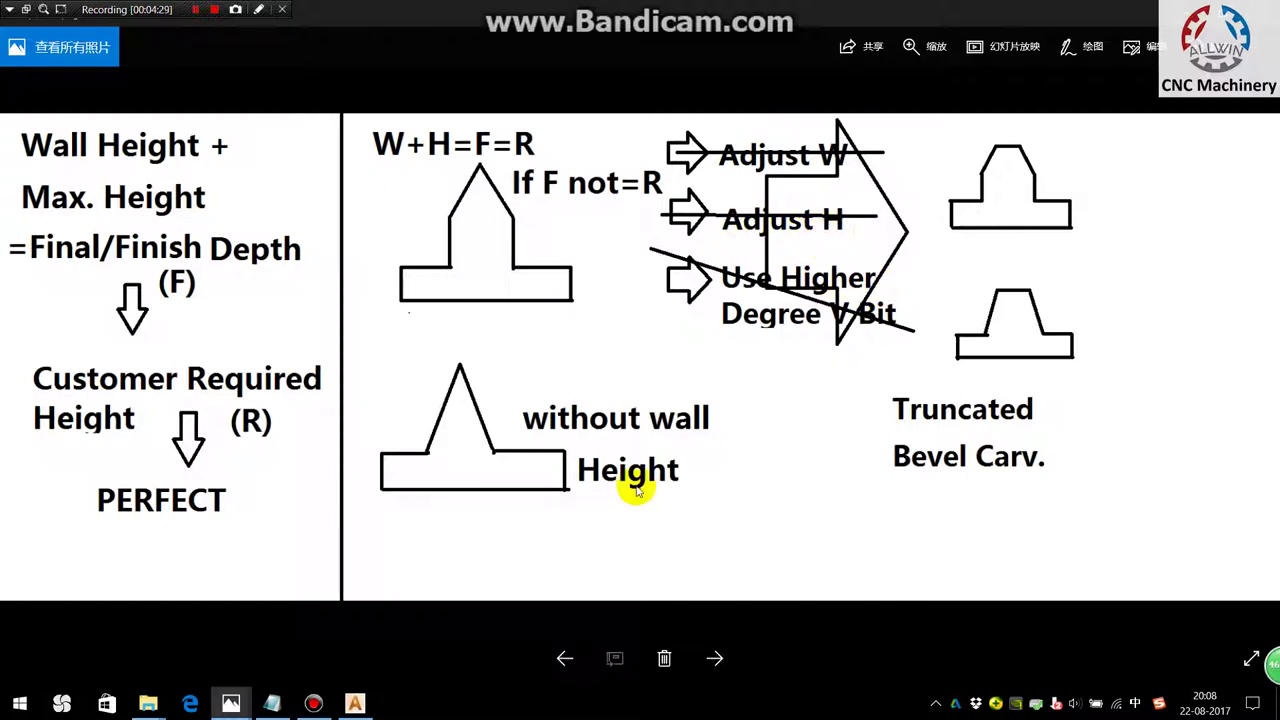
mouse_move(352, 705)
left_click(354, 647)
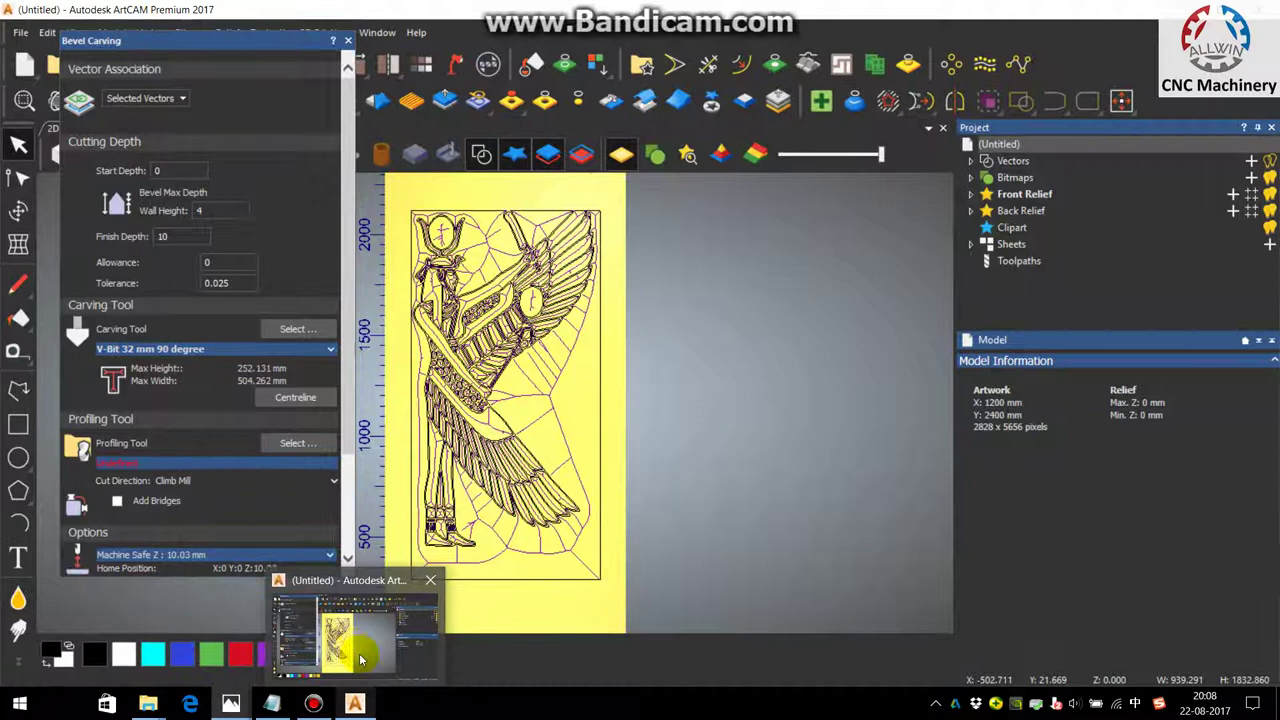
left_click(231, 705)
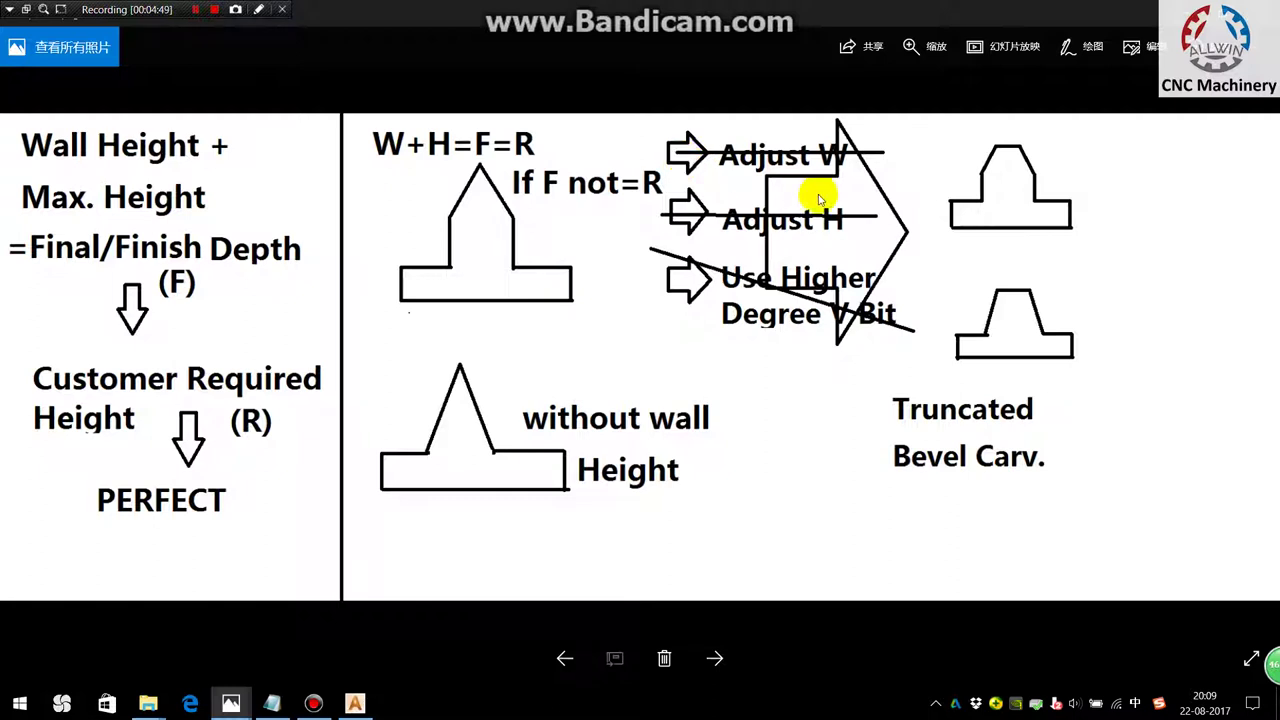
- Return to ArtCAM, zoom over the artwork vectors, and nudge the Bevel Carving panel up-left
mouse_move(355, 700)
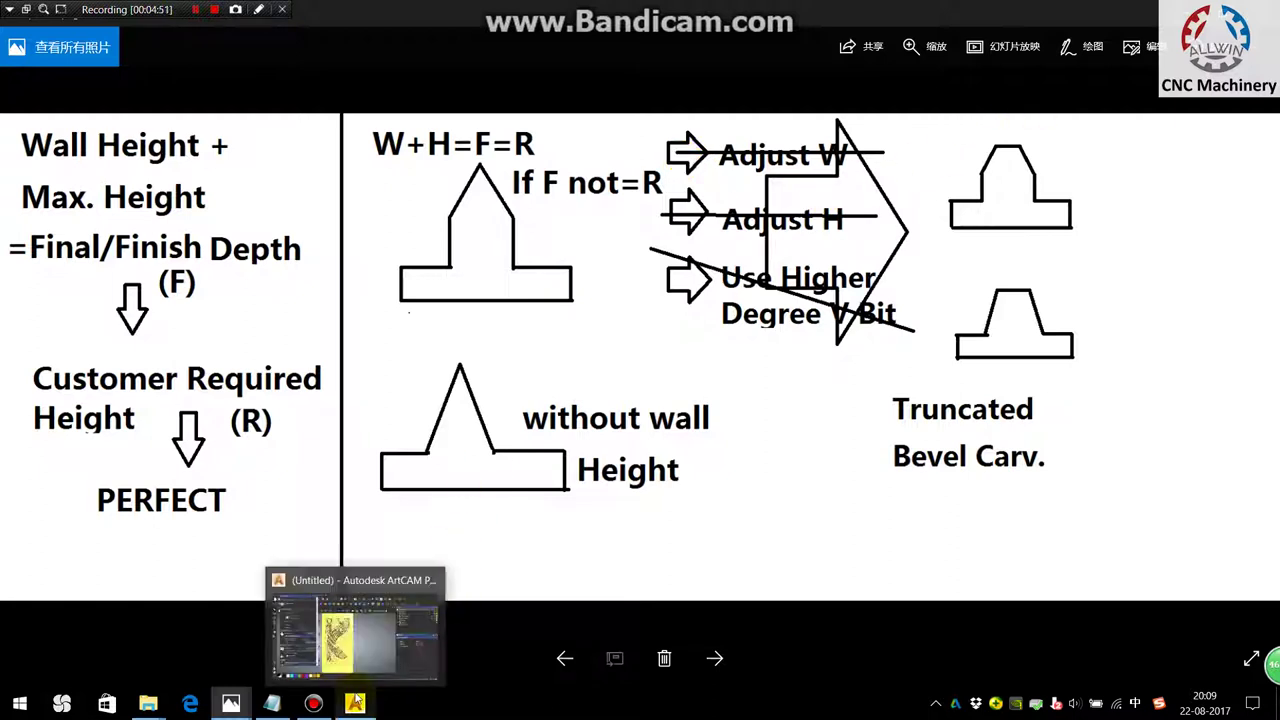
left_click(352, 640)
scroll(380, 323, "up", 10)
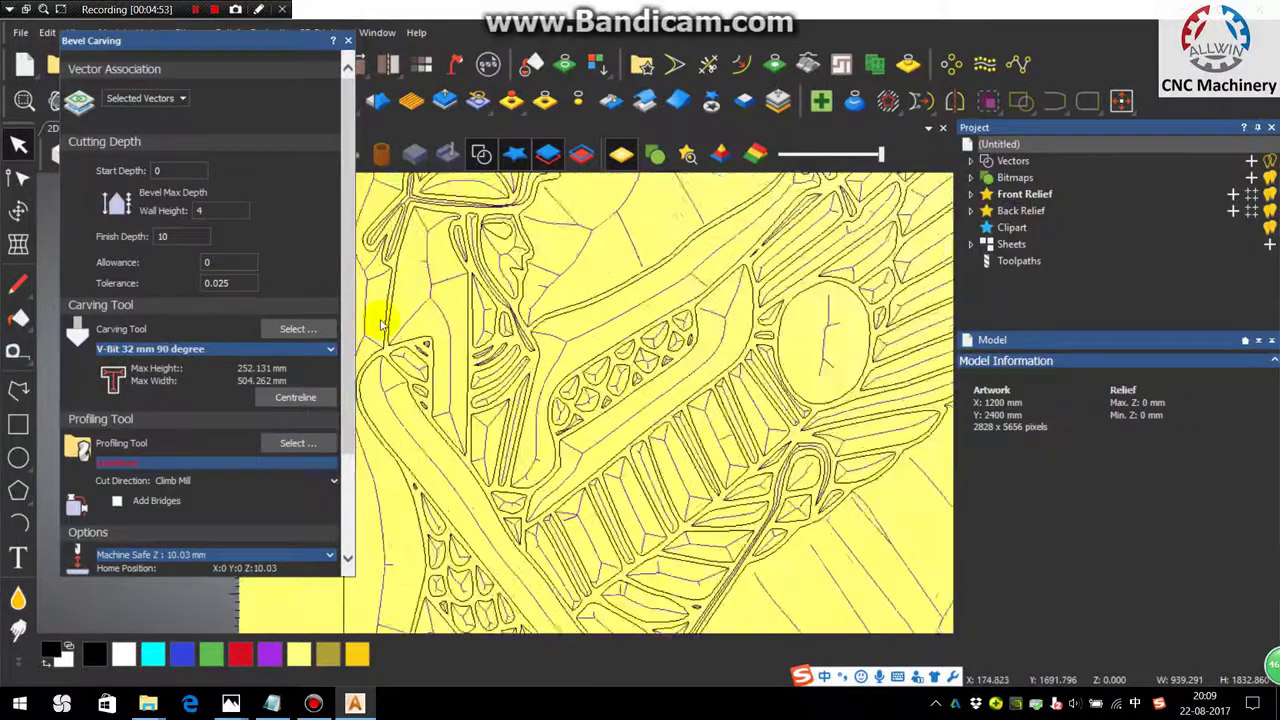
scroll(510, 356, "down", 10)
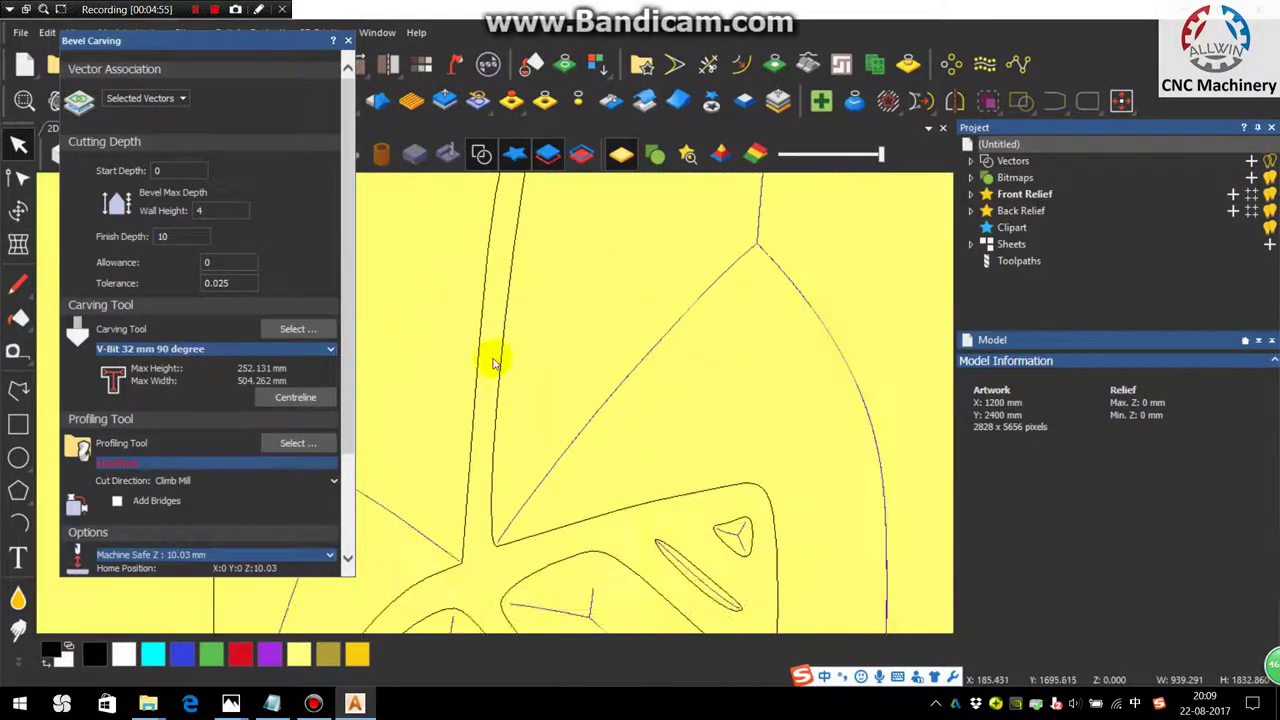
scroll(520, 470, "down", 2)
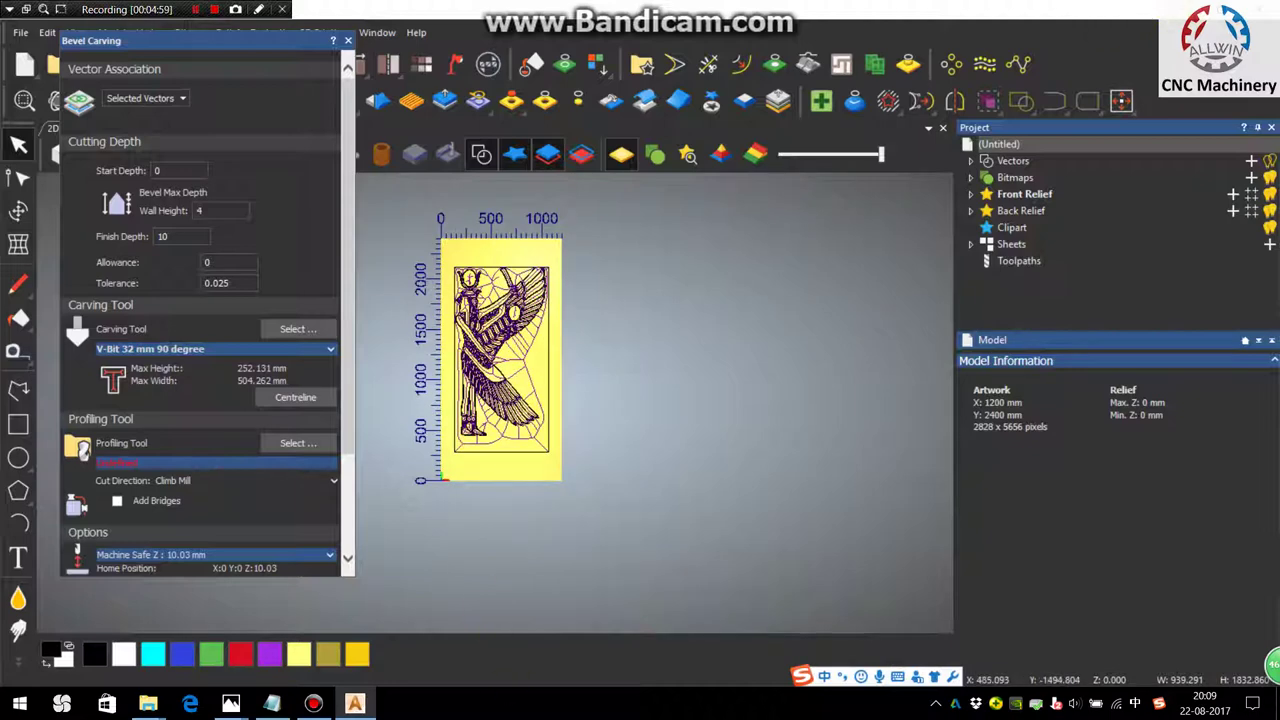
mouse_move(271, 703)
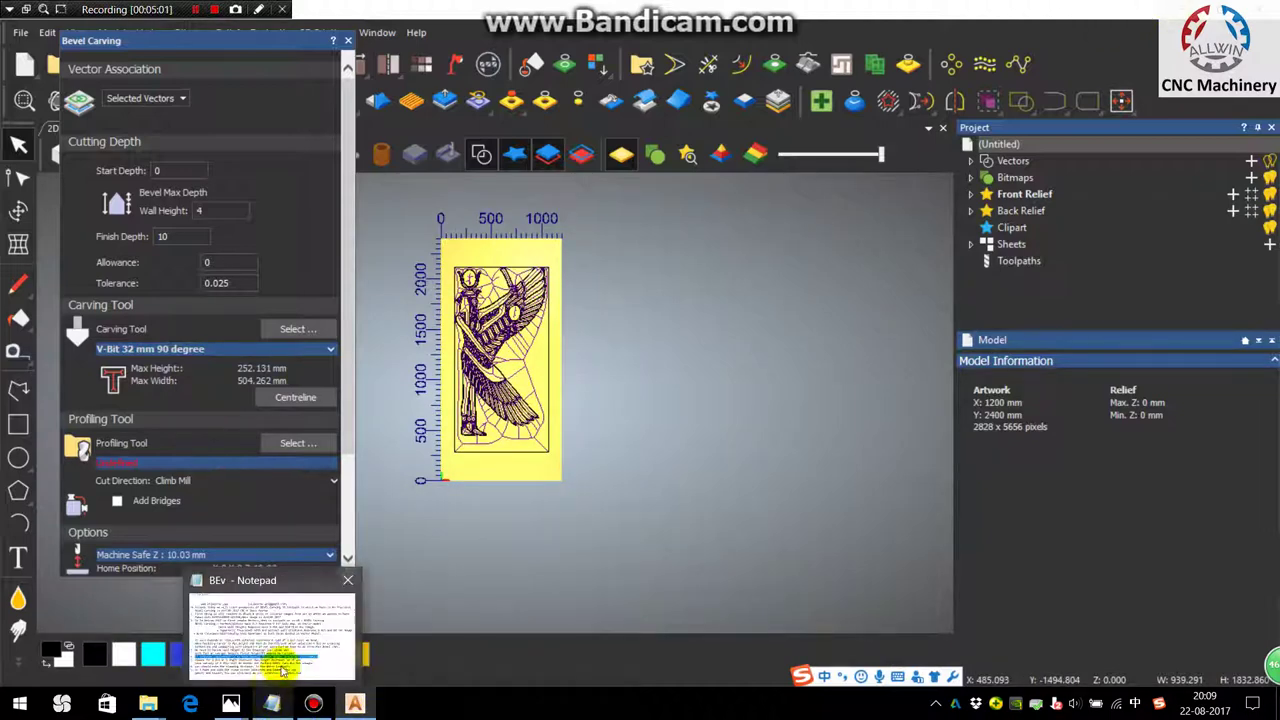
mouse_move(231, 703)
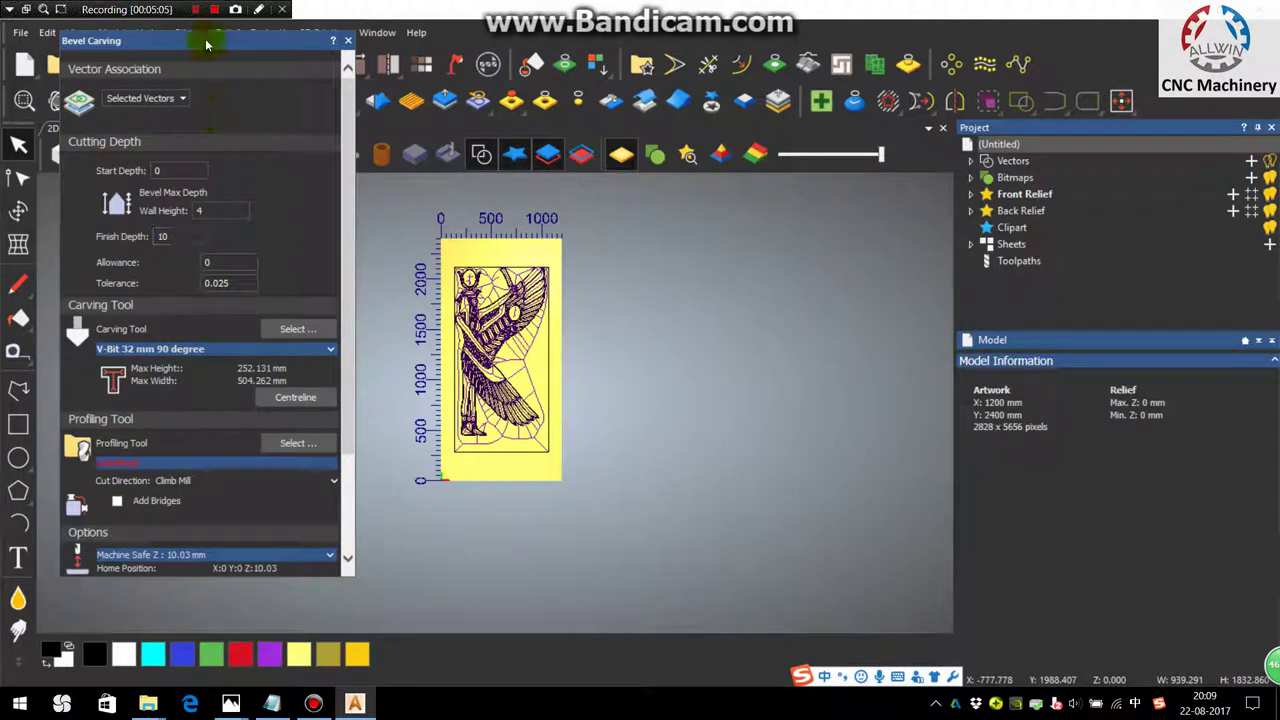
left_click_drag(206, 44, 199, 46)
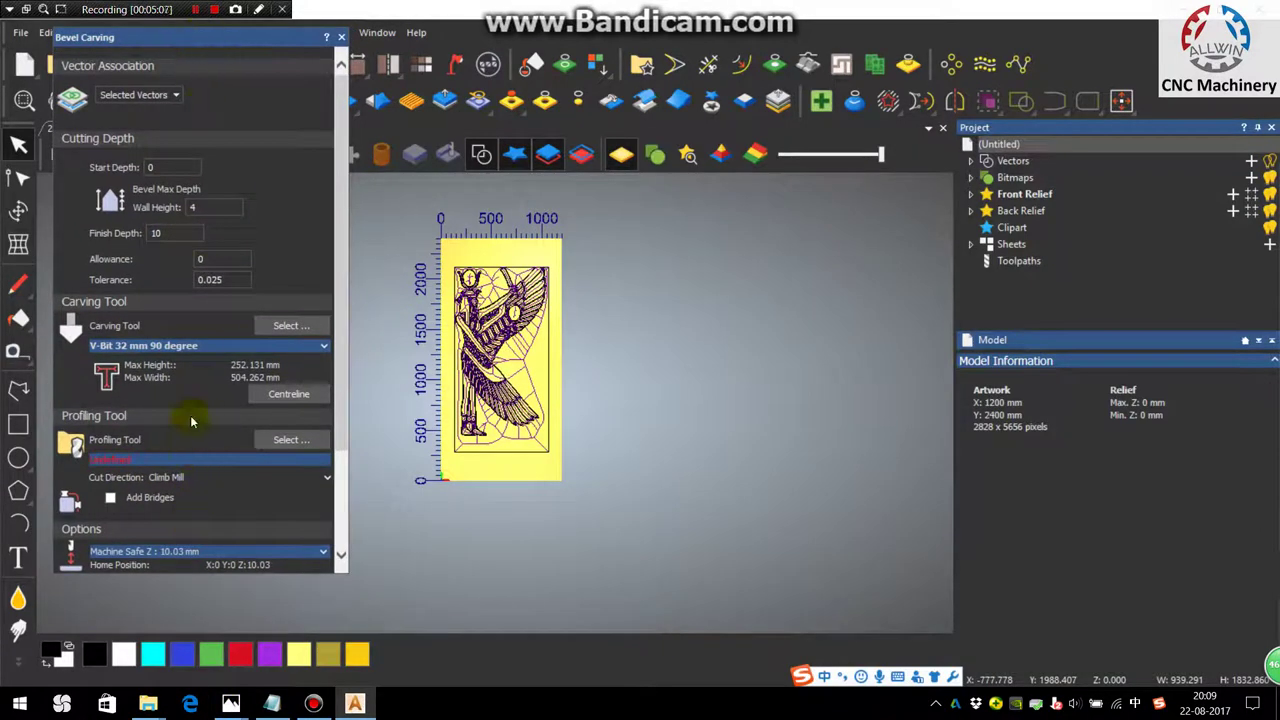
- Compare the End Mill 3 mm and 6 mm details under Roughing and 2D Finishing
left_click(287, 441)
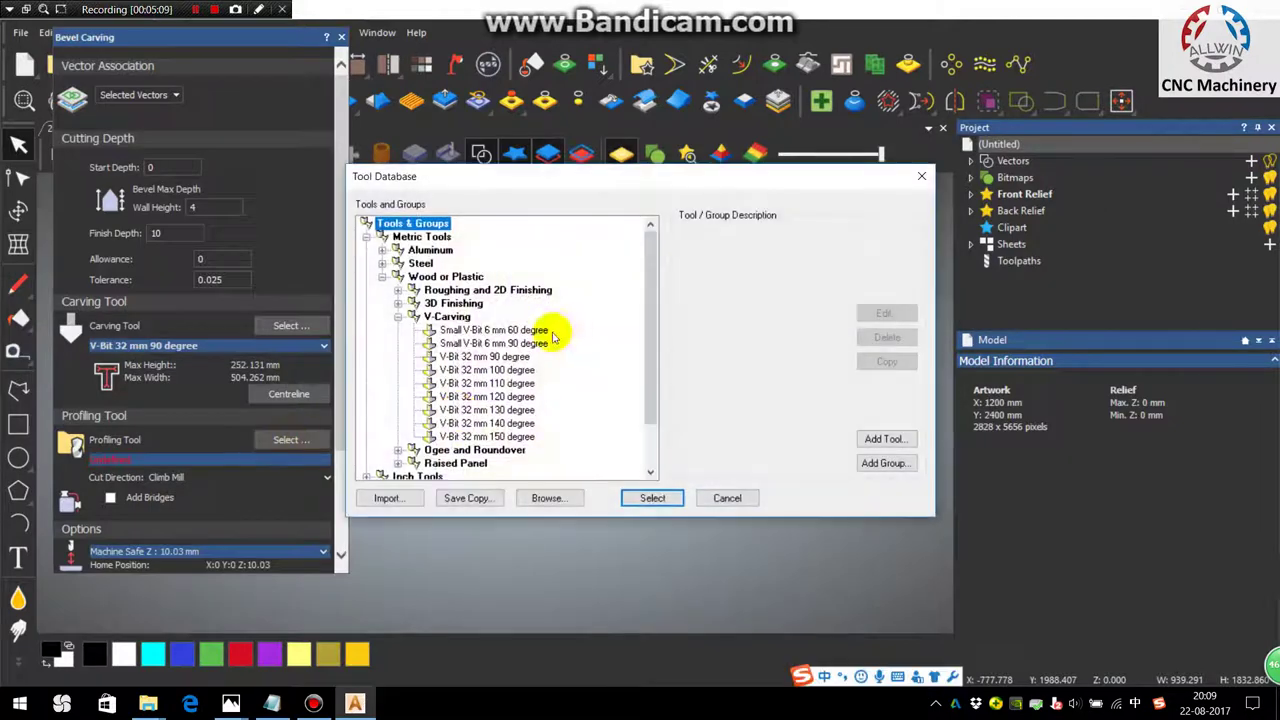
left_click(397, 316)
left_click(398, 291)
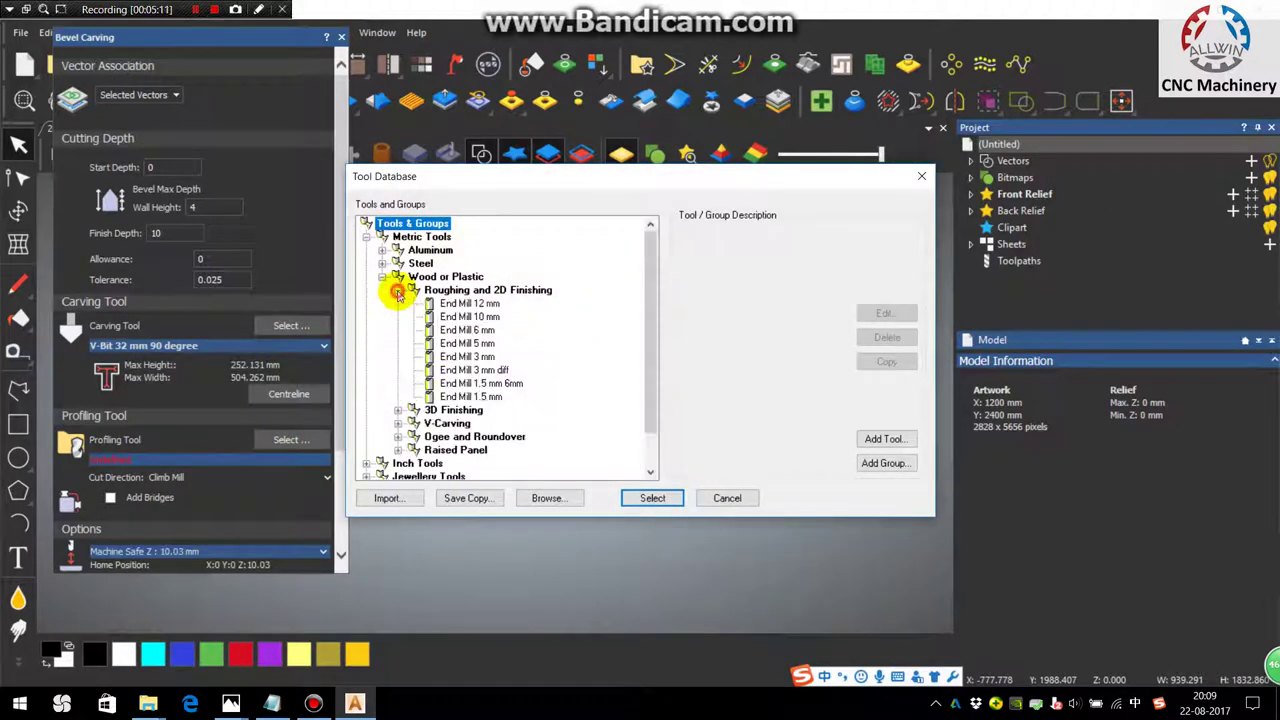
left_click(470, 357)
left_click(489, 331)
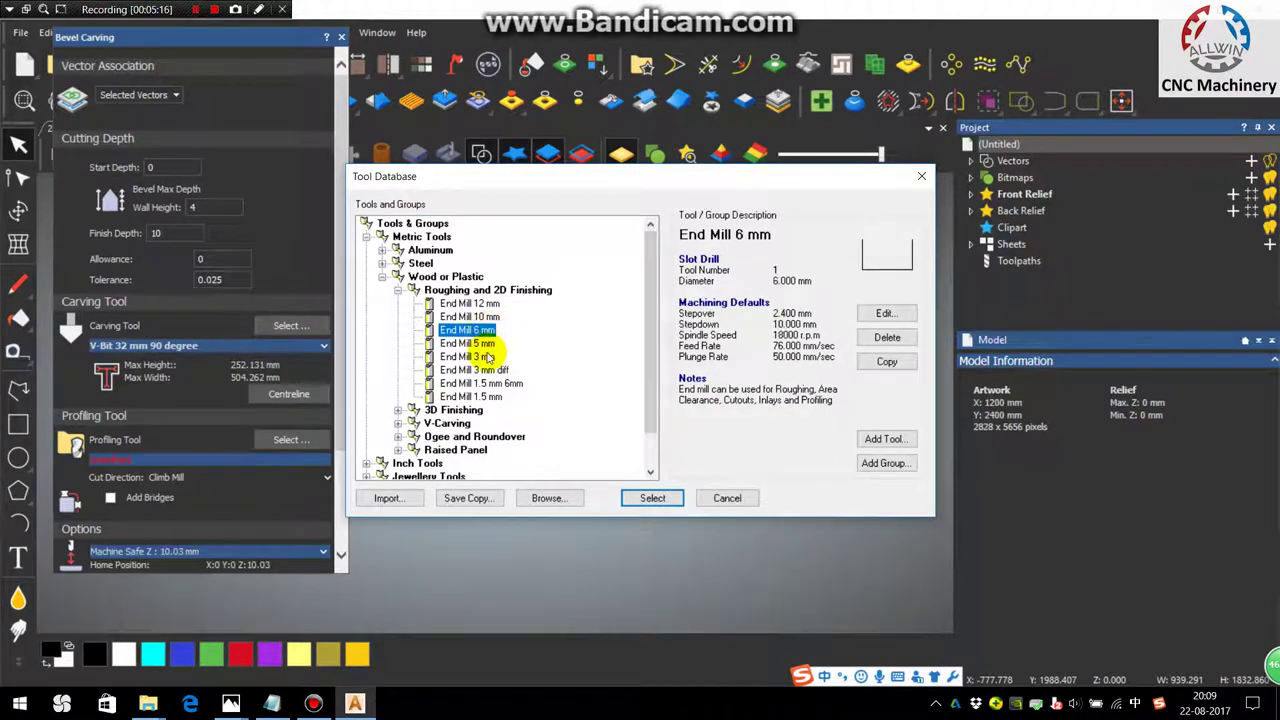
left_click(482, 356)
left_click(492, 334)
left_click(487, 358)
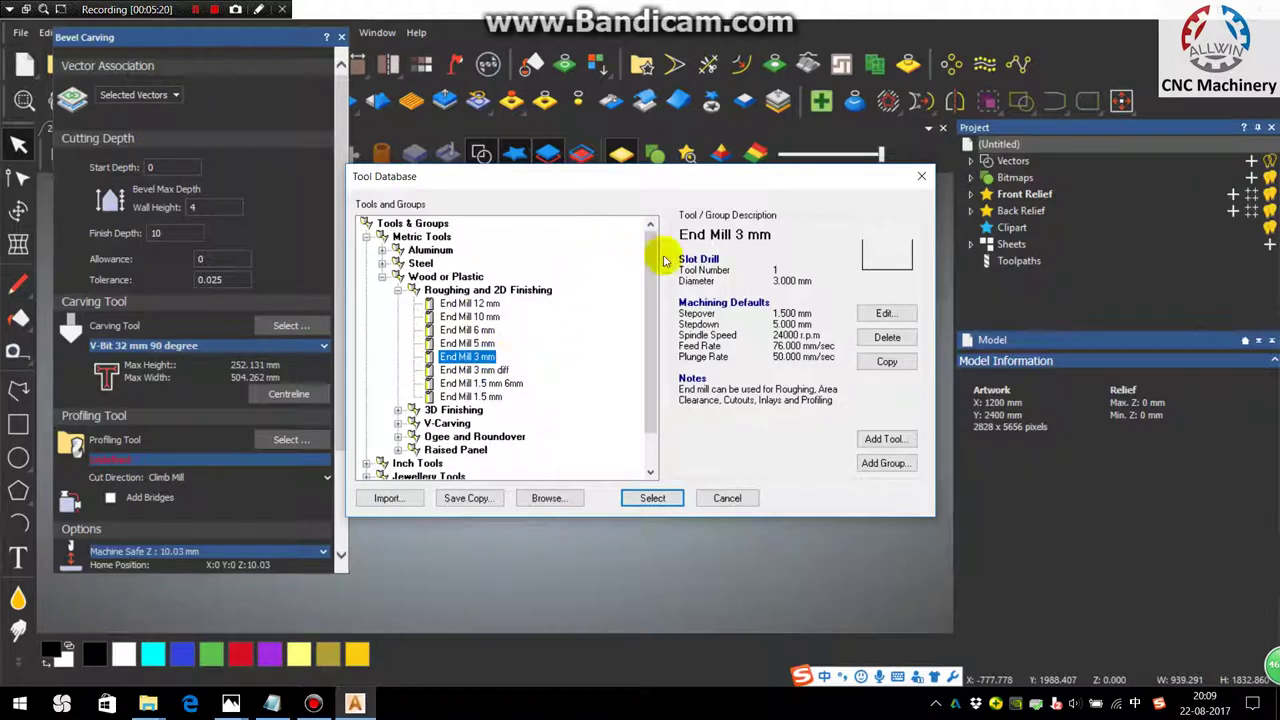
- Check End Mill 3 mm's 5.0 stepdown without saving, then accept End Mill 6 mm with 10.0 stepdown
left_click(884, 316)
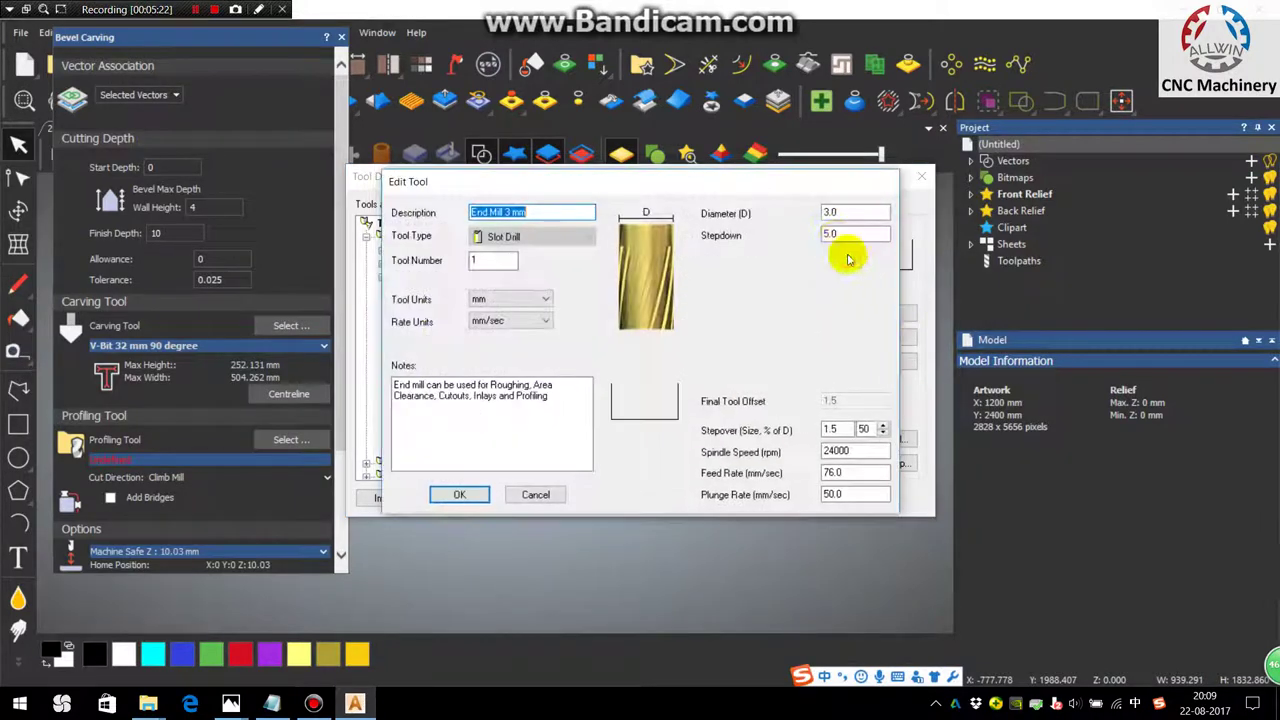
double_click(849, 231)
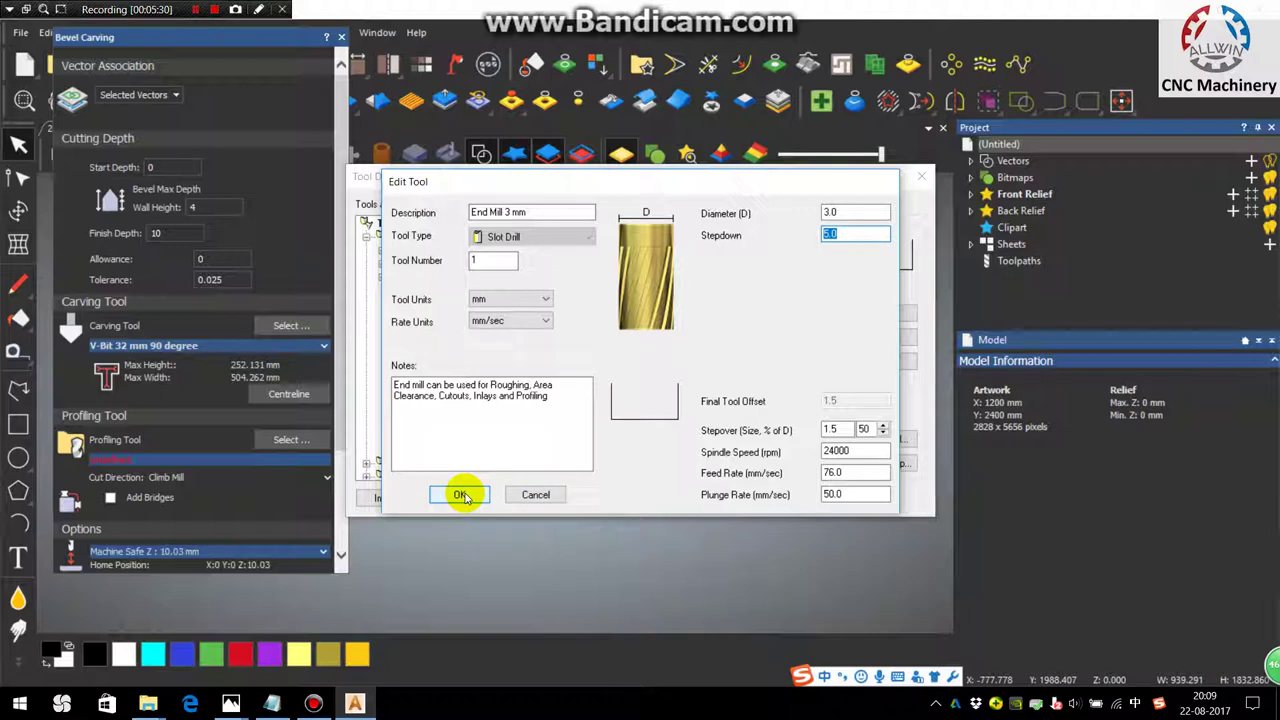
left_click(533, 495)
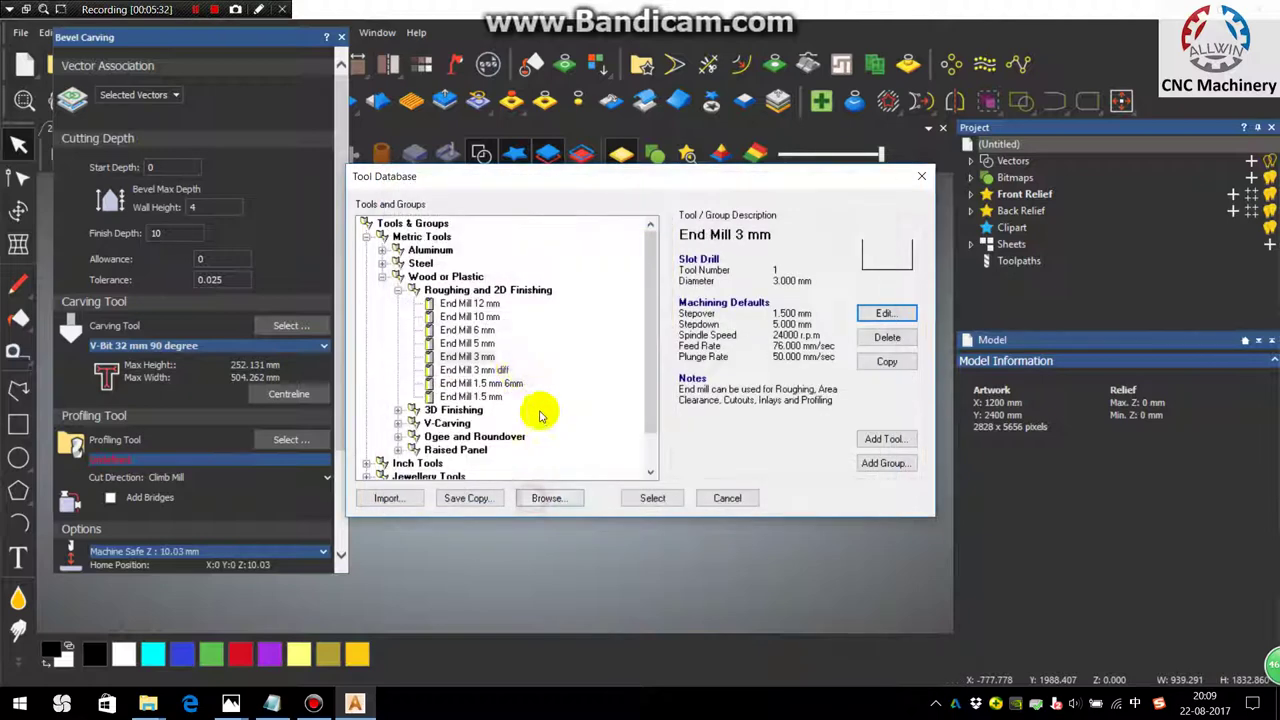
left_click(485, 330)
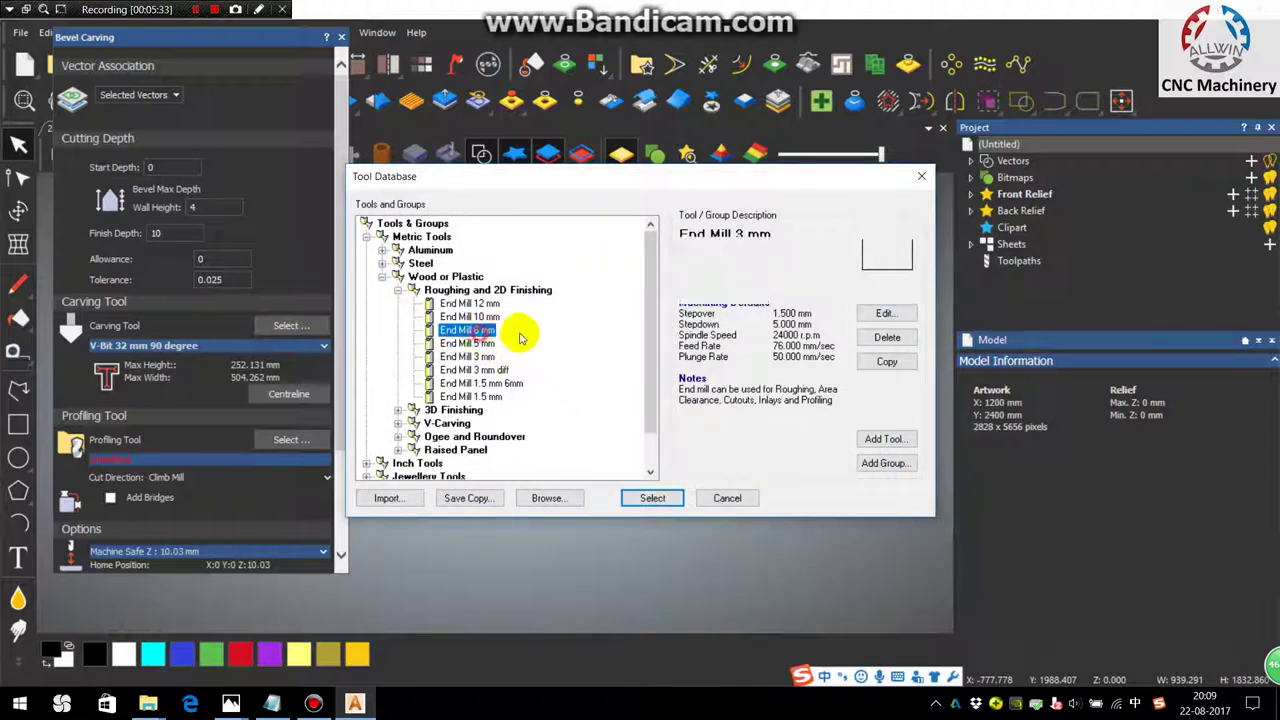
left_click(884, 314)
double_click(832, 234)
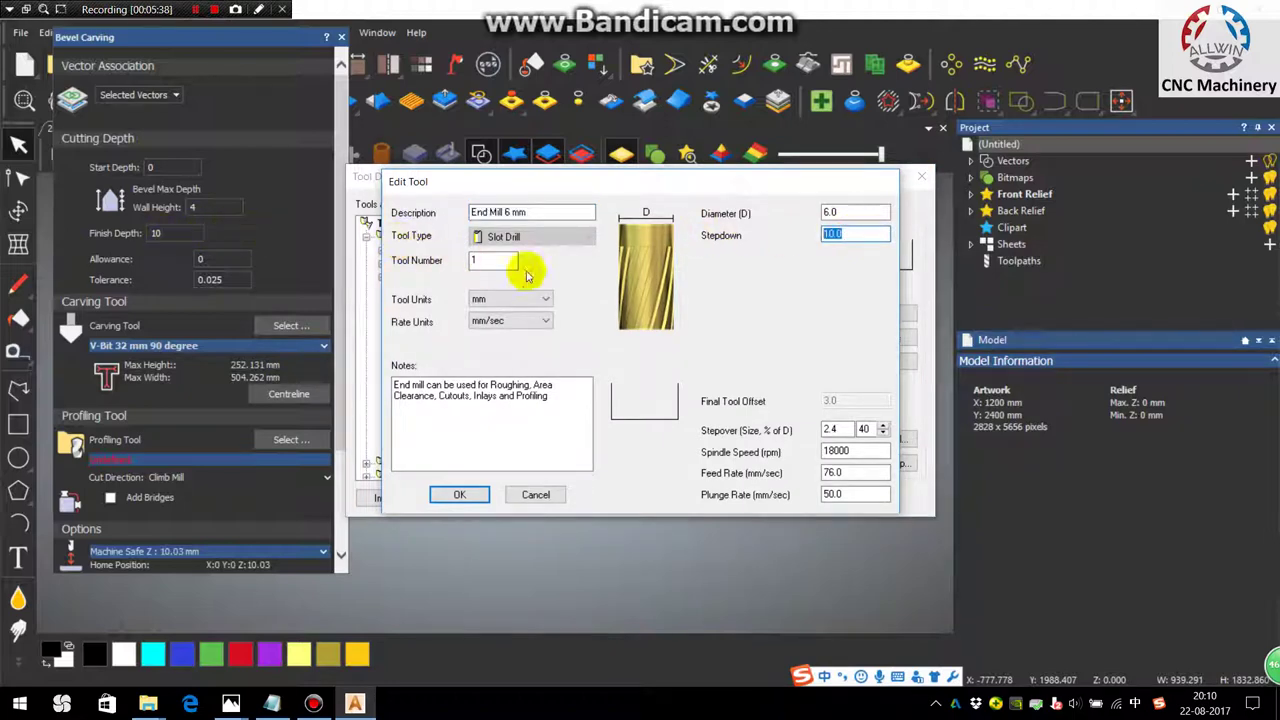
left_click(460, 495)
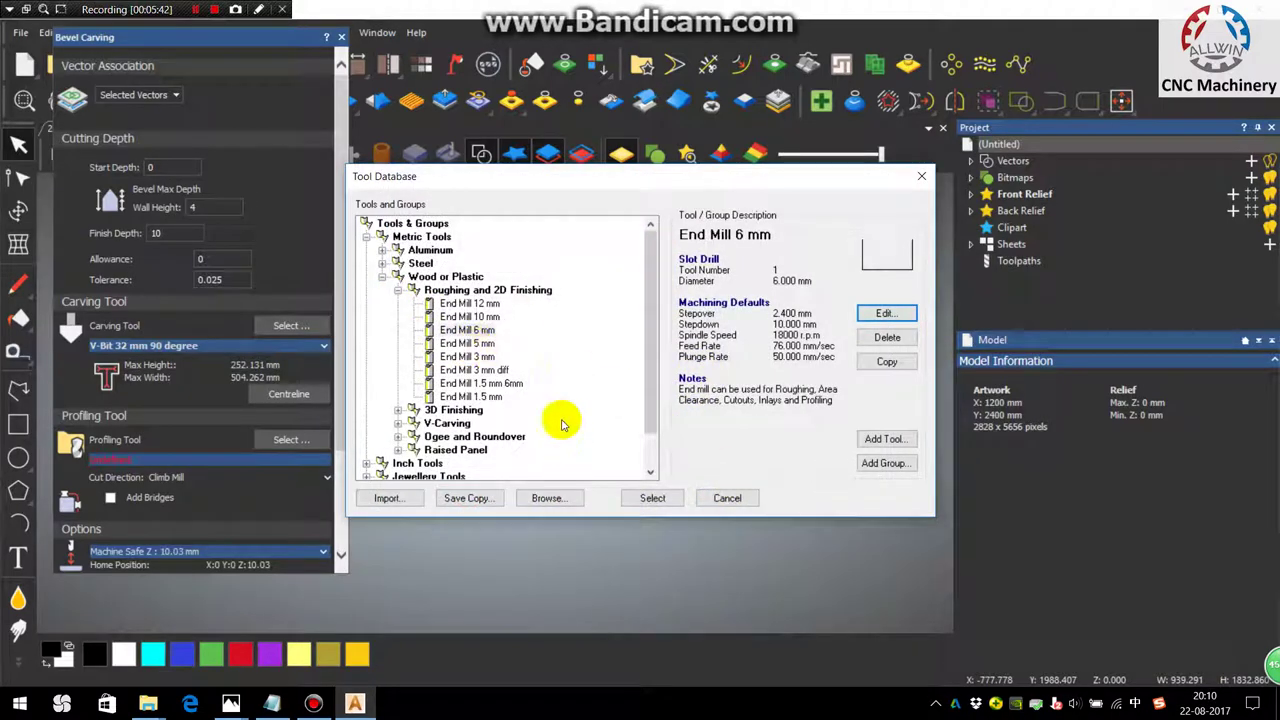
- Use End Mill 6 mm for profiling, set 12 mm material thickness, and calculate the bevel toolpath
left_click(652, 498)
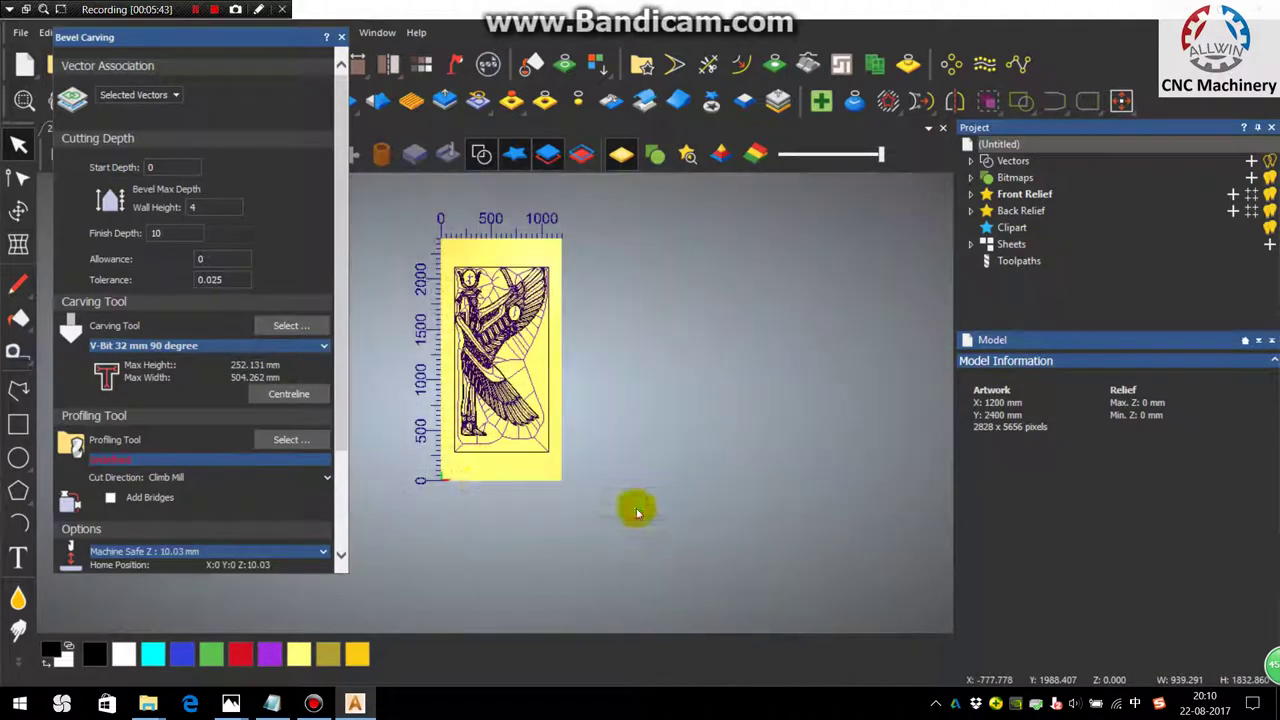
scroll(284, 485, "down", 2)
scroll(270, 495, "down", 1)
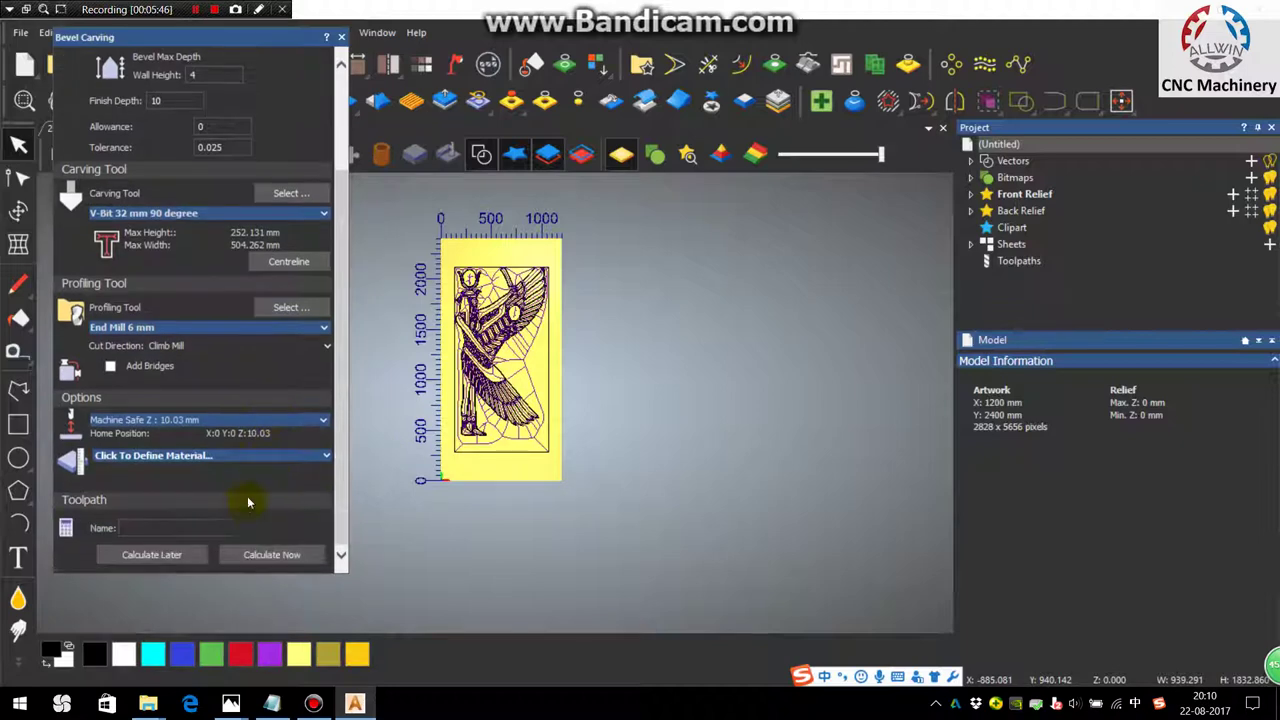
left_click(272, 458)
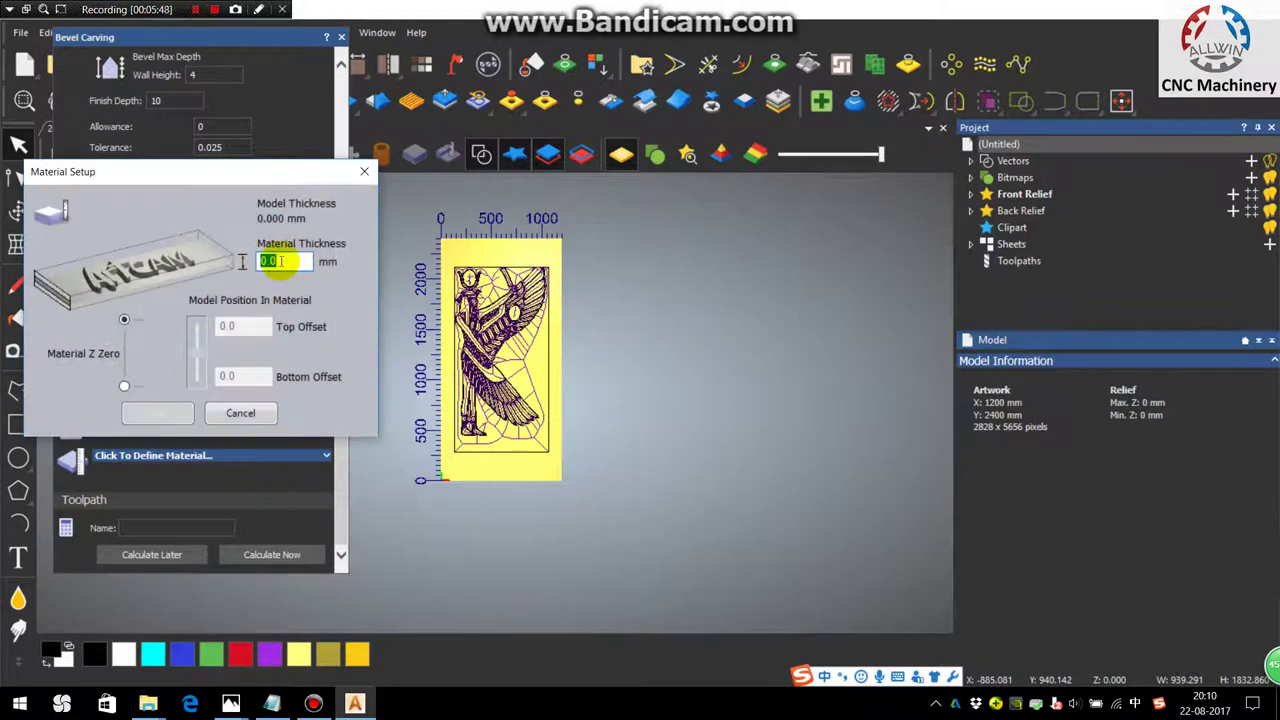
type("12")
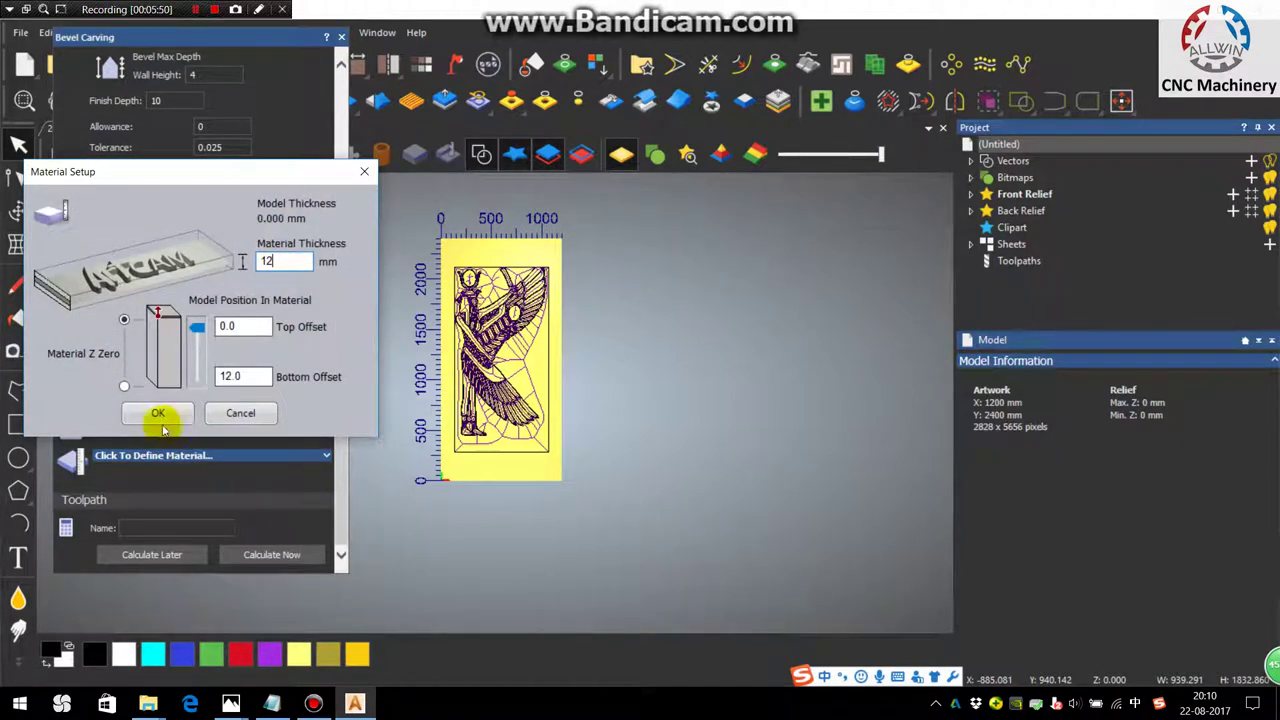
left_click(162, 412)
left_click(270, 556)
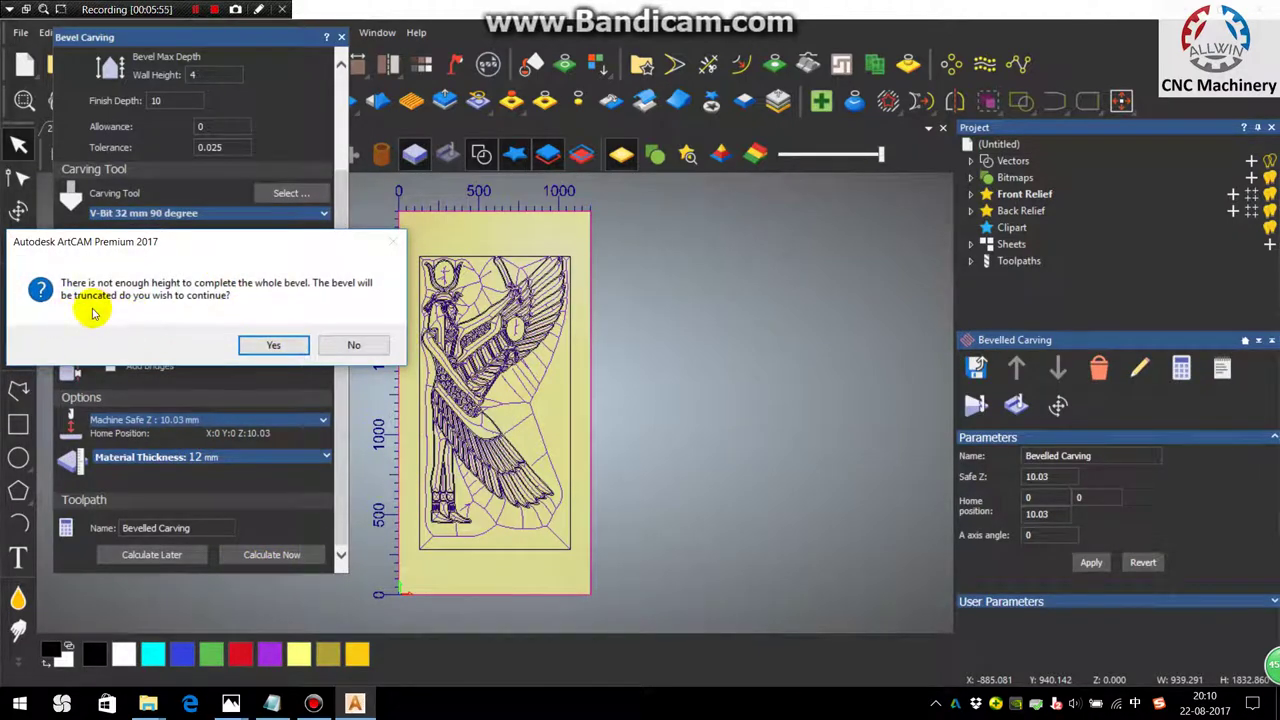
- Accept the truncated-bevel warning to calculate the Bevelled Carving toolpath, then close the Bevel Carving panel
left_click(276, 344)
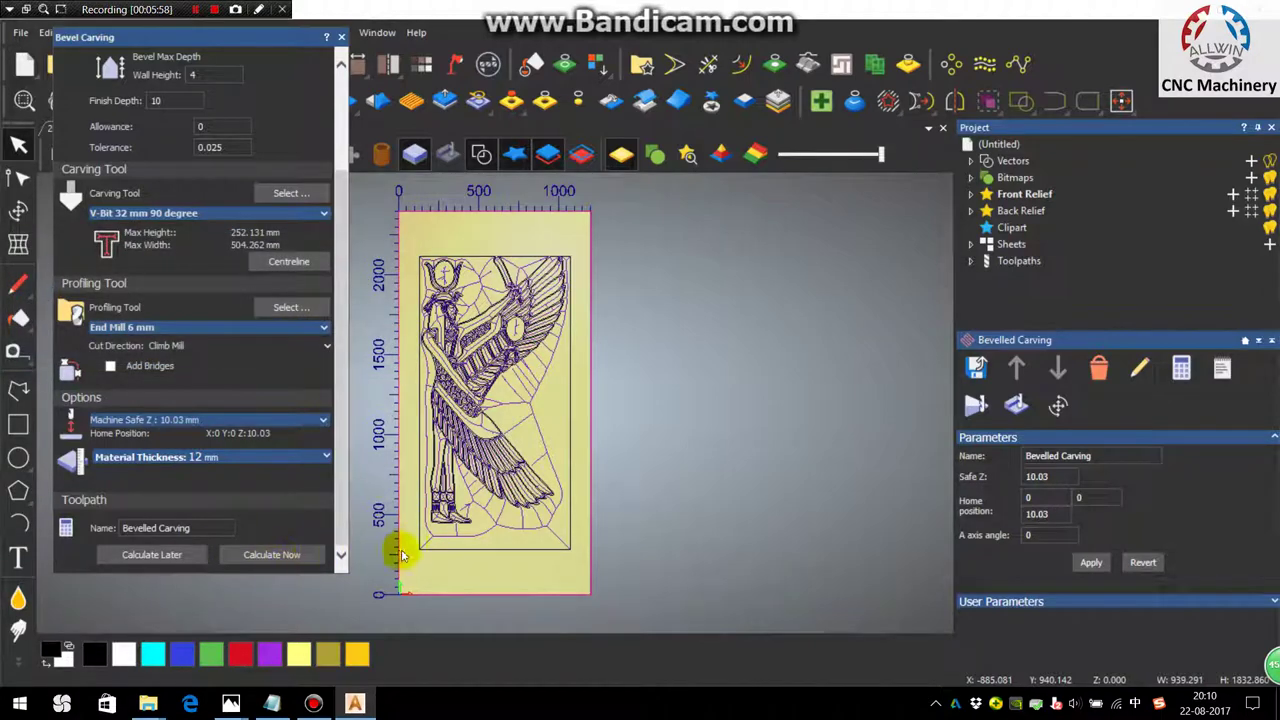
scroll(455, 516, "up", 5)
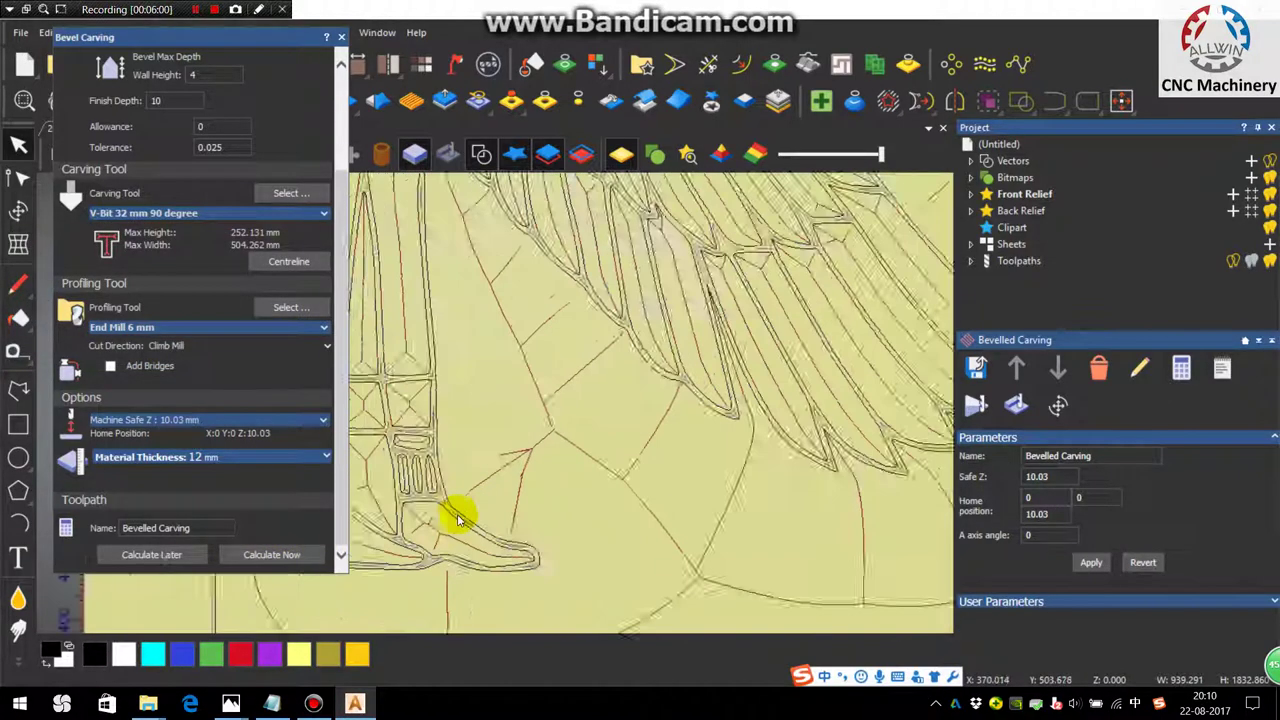
scroll(470, 530, "up", 1)
scroll(451, 523, "down", 8)
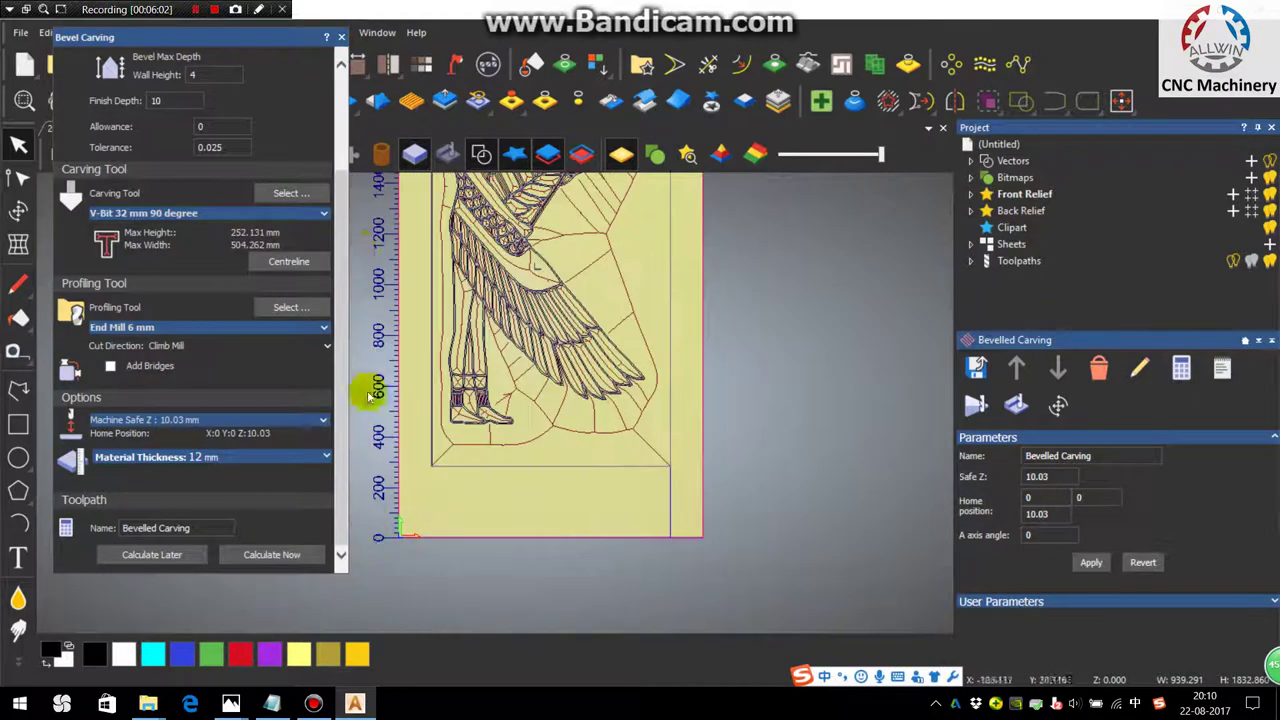
left_click(340, 40)
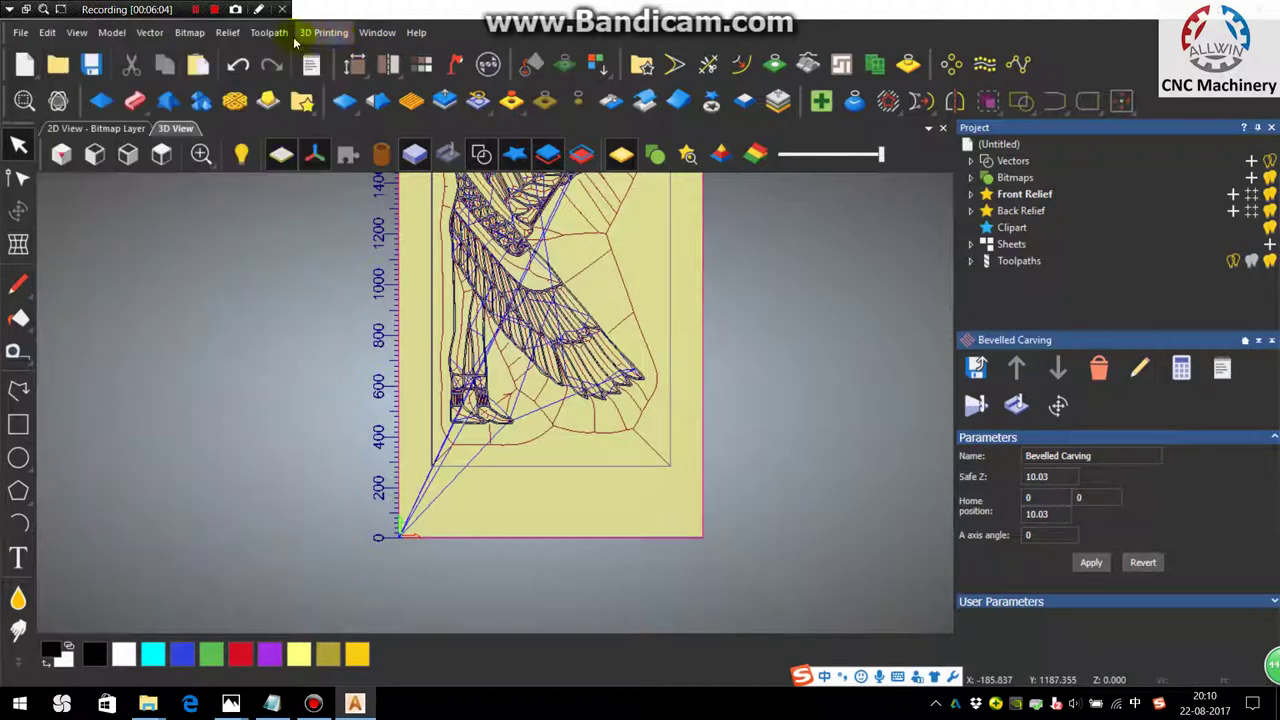
left_click(269, 32)
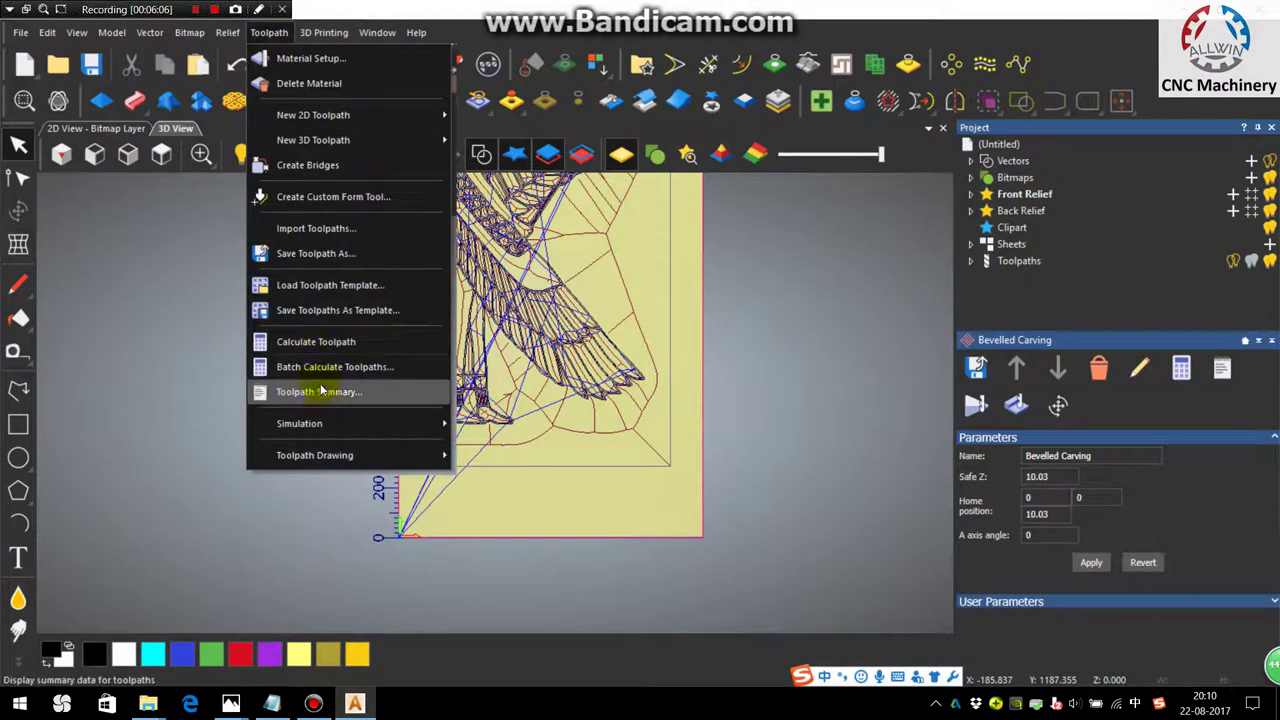
- Simulate all toolpaths at High detail resolution
mouse_move(320, 423)
left_click(537, 457)
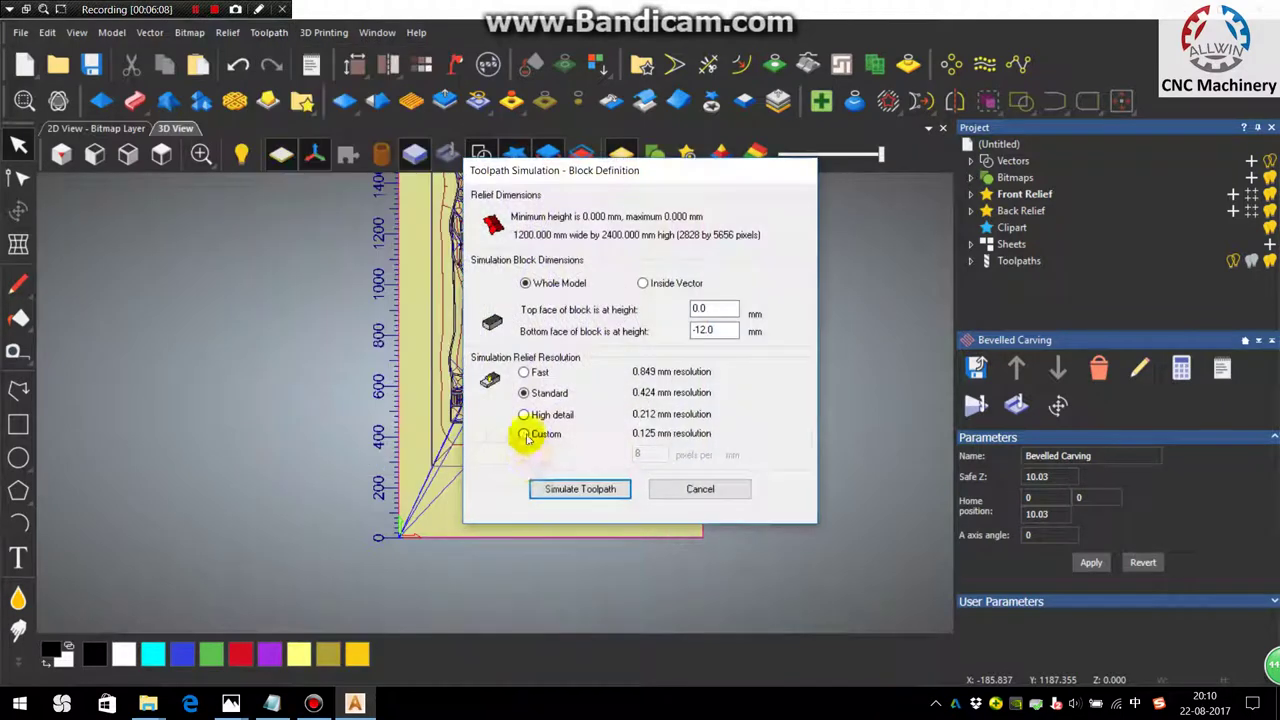
left_click(523, 414)
left_click(570, 488)
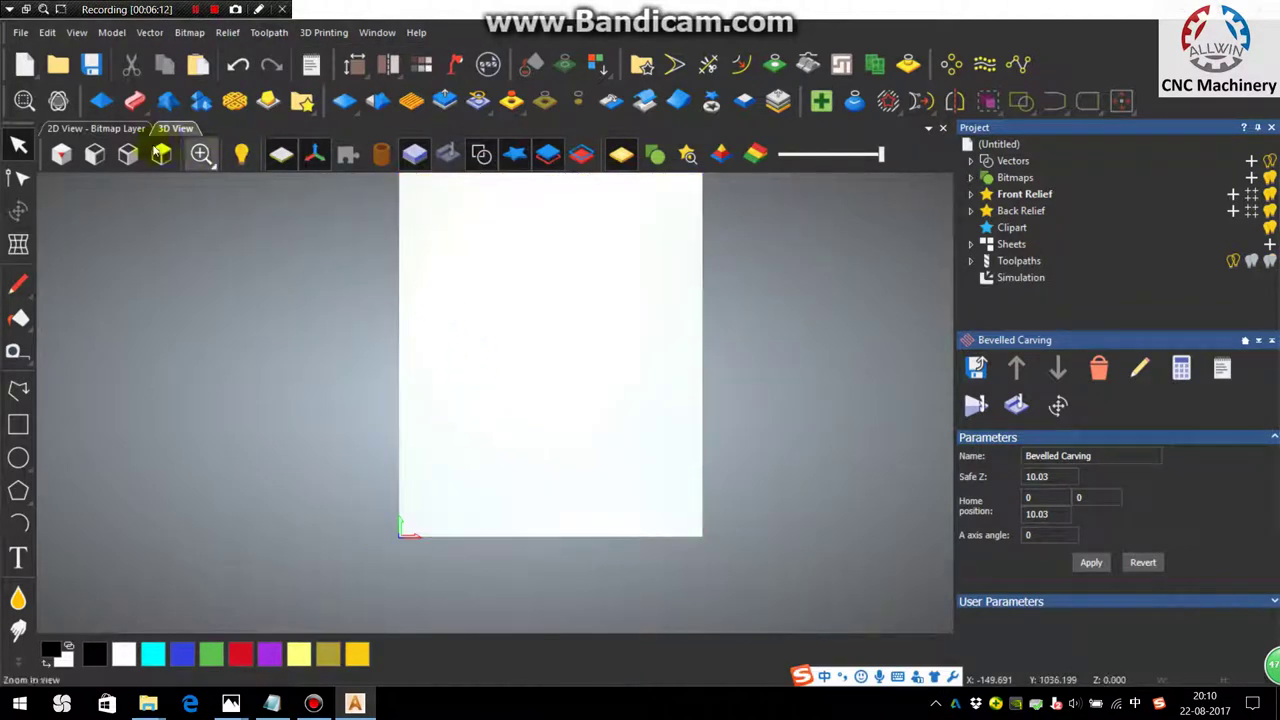
- Inspect the carved winged-figure panel from the top and from tilted oblique angles
left_click(161, 157)
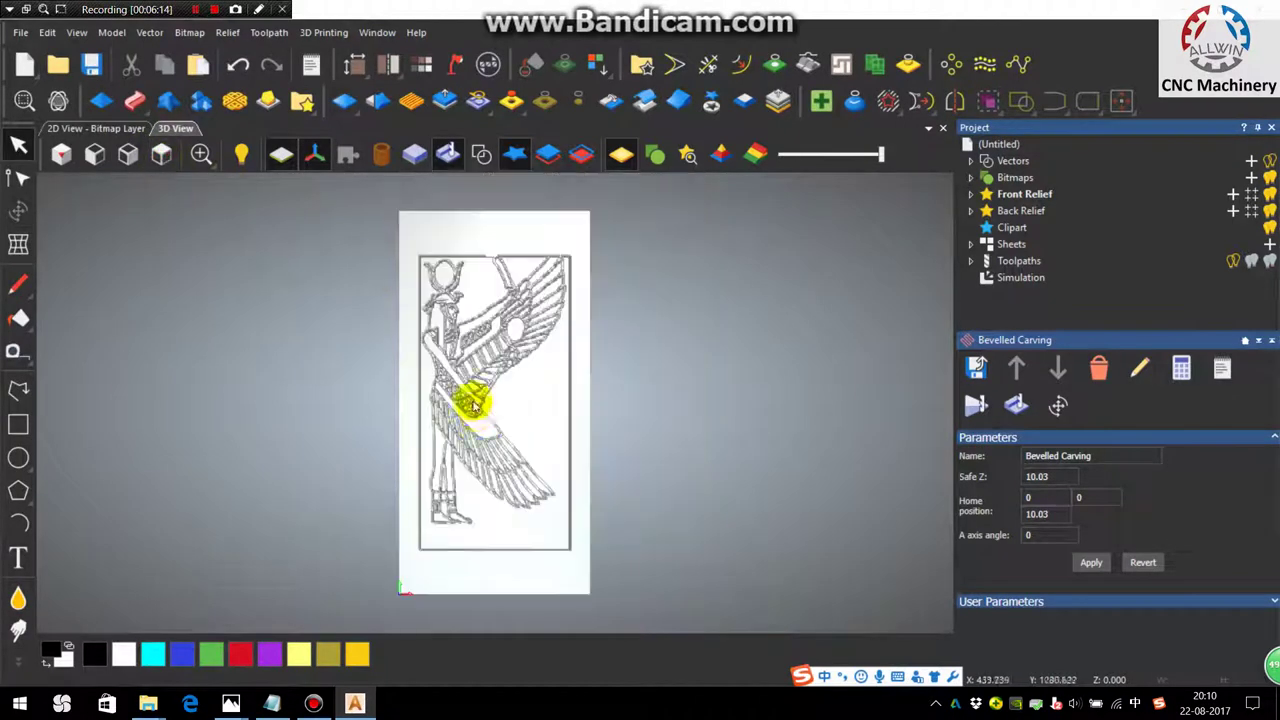
scroll(440, 495, "up", 3)
scroll(437, 488, "up", 3)
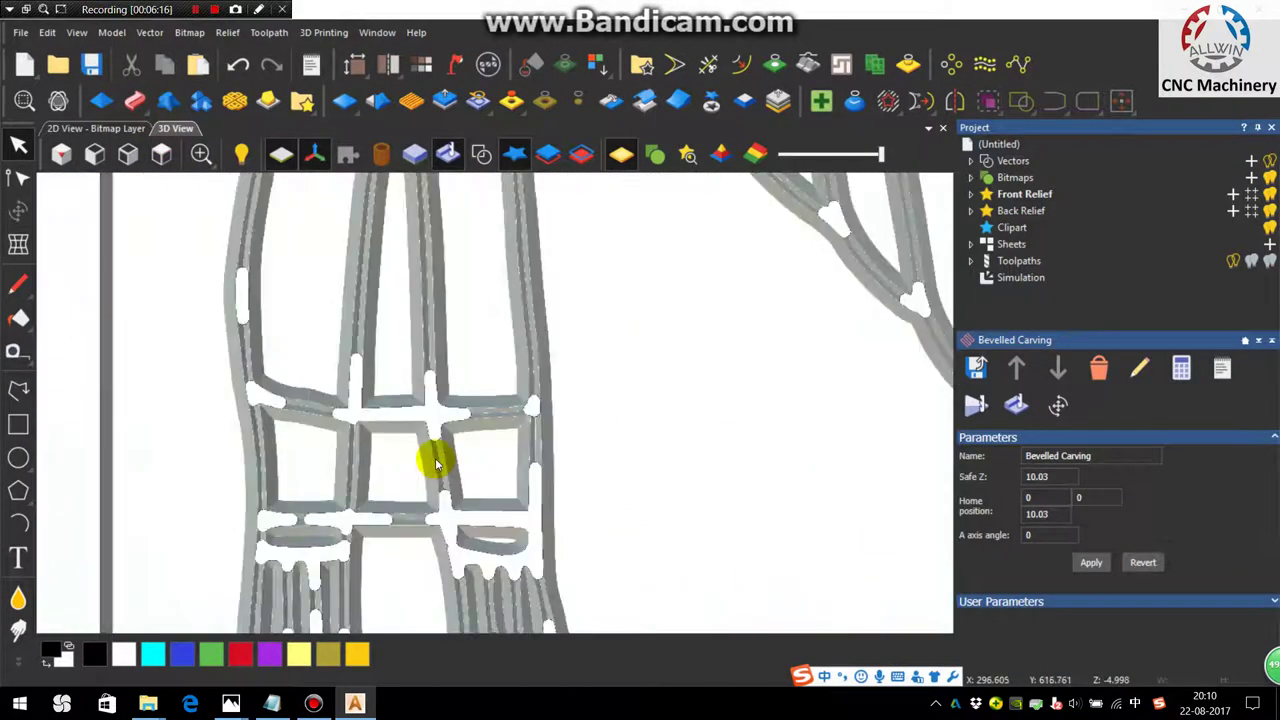
left_click_drag(325, 520, 609, 200)
scroll(609, 251, "up", 5)
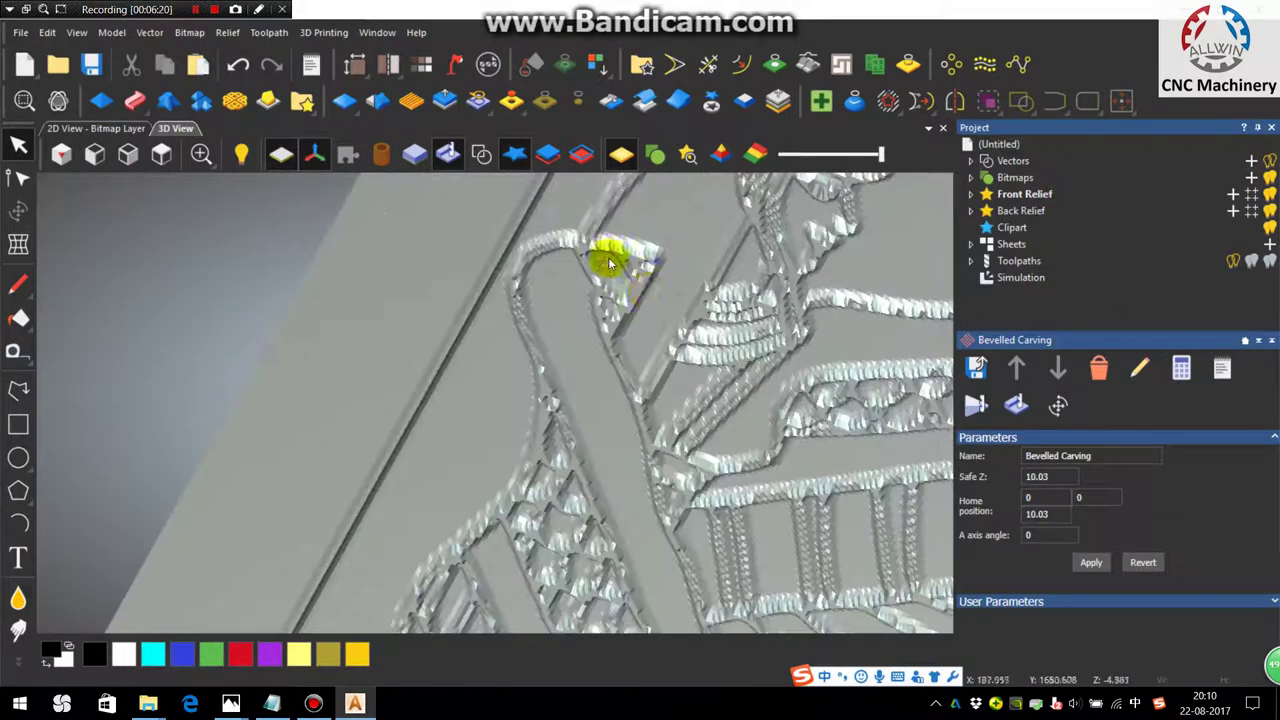
scroll(384, 325, "up", 3)
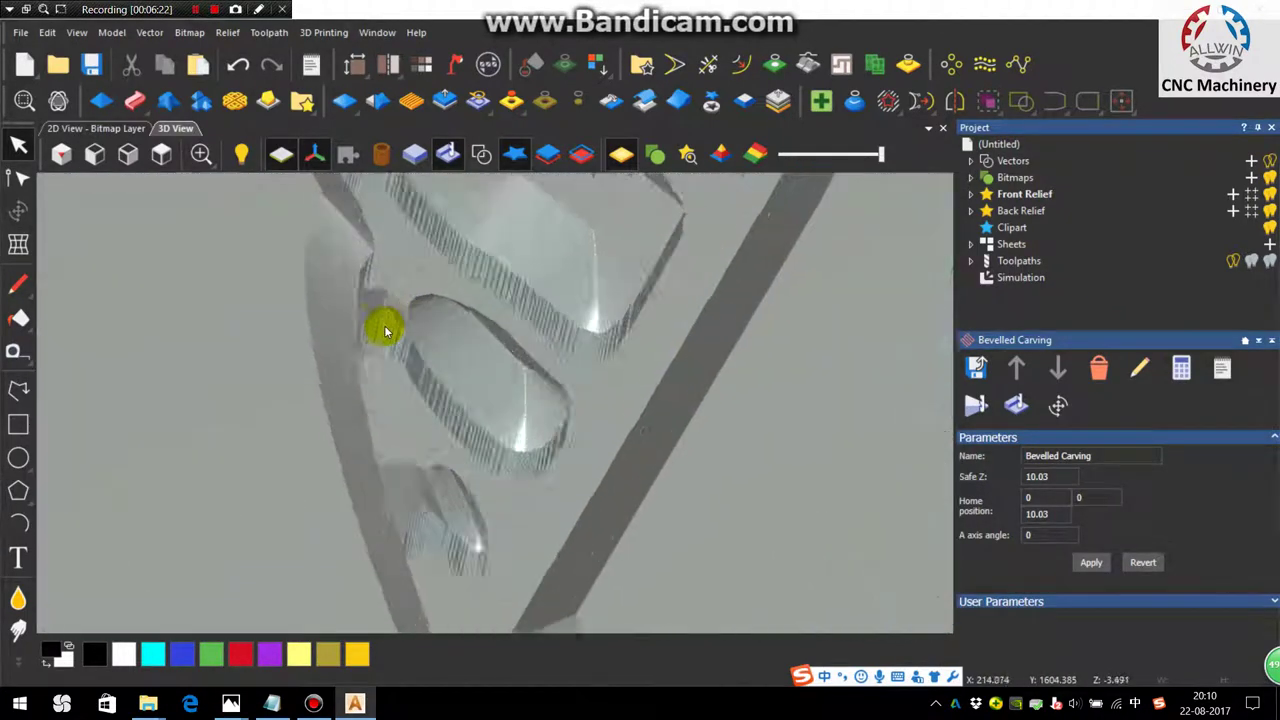
scroll(410, 360, "down", 4)
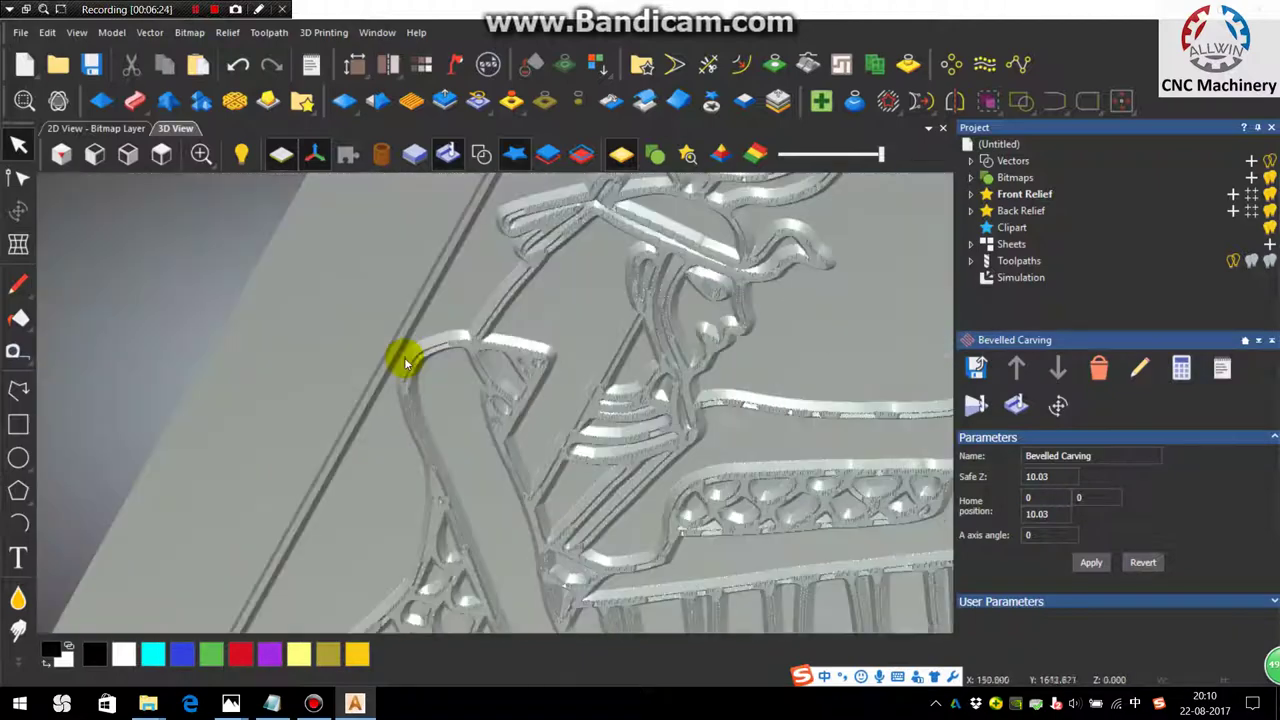
scroll(403, 358, "up", 4)
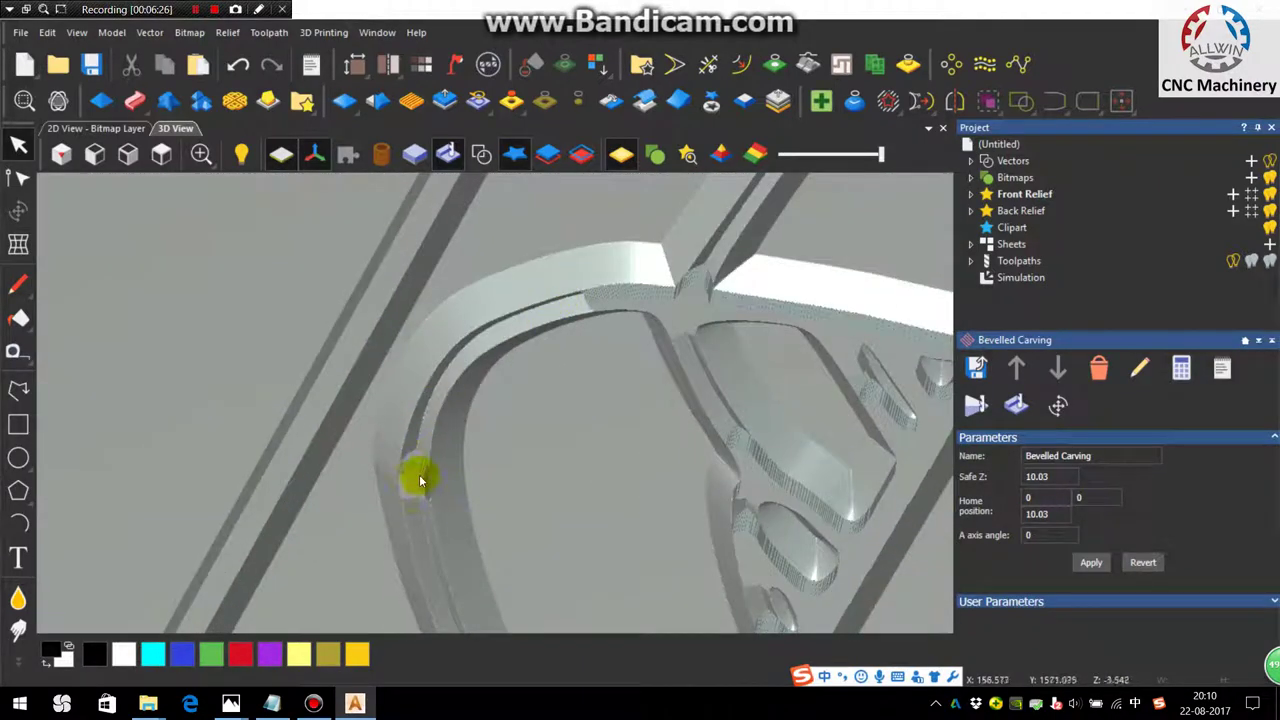
scroll(419, 480, "down", 3)
left_click_drag(643, 509, 380, 240)
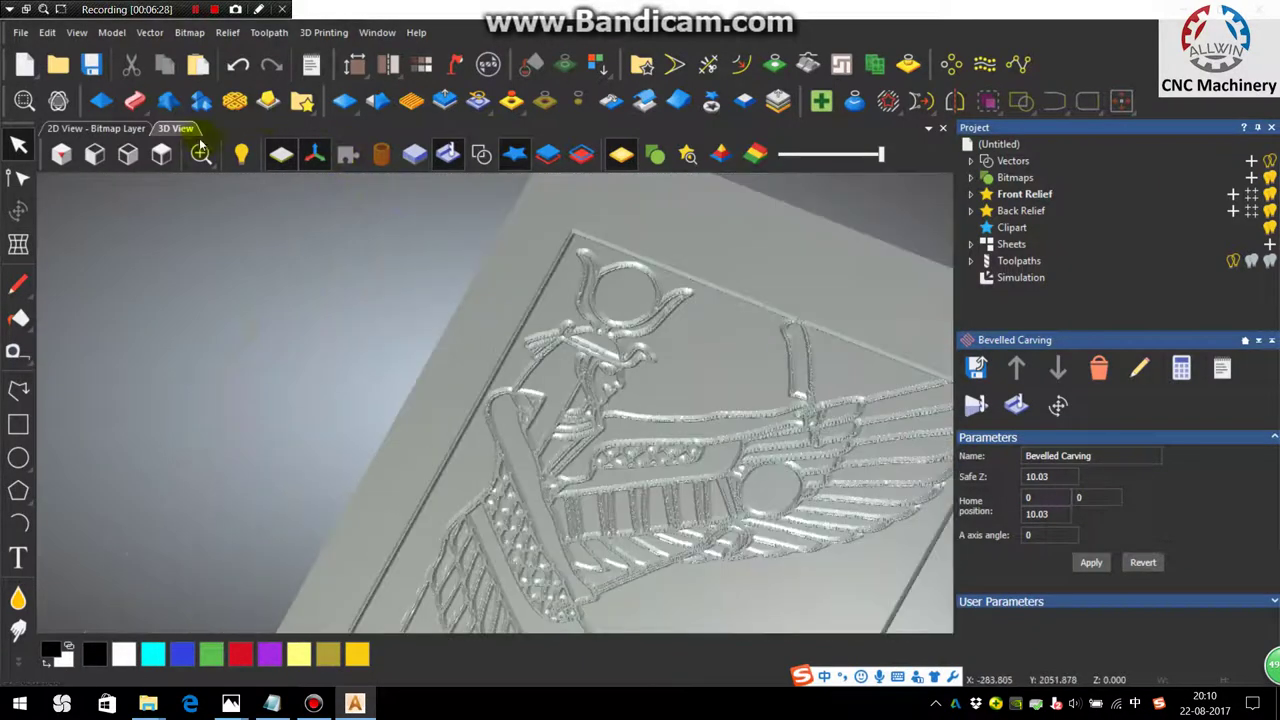
left_click(128, 153)
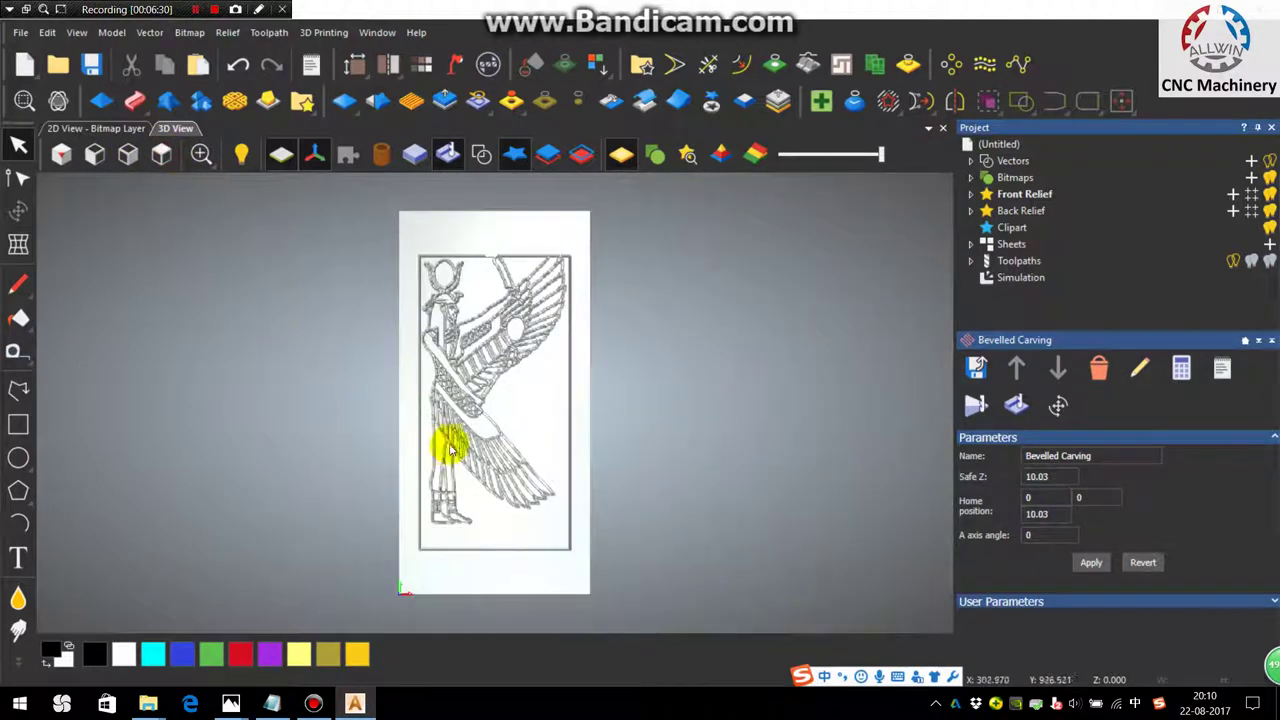
scroll(460, 447, "up", 2)
scroll(690, 325, "down", 2)
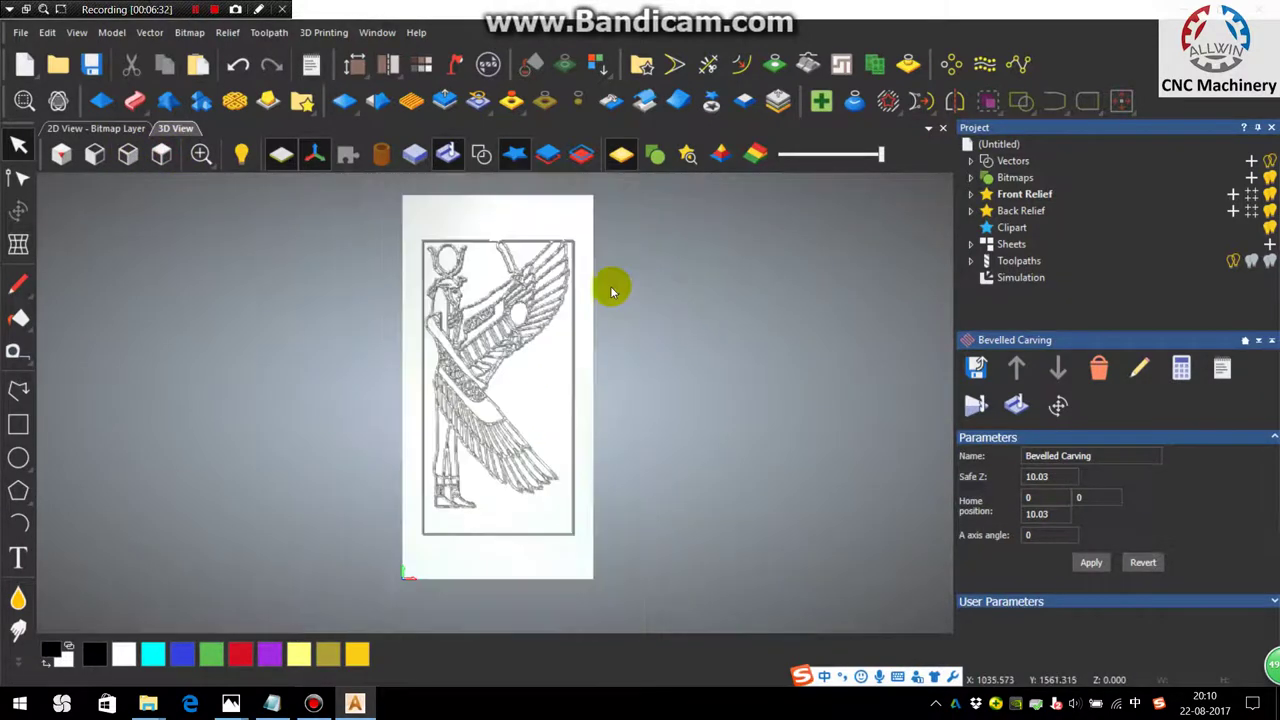
- Delete the simulation and select the winged figure's artwork vectors
left_click(1020, 277)
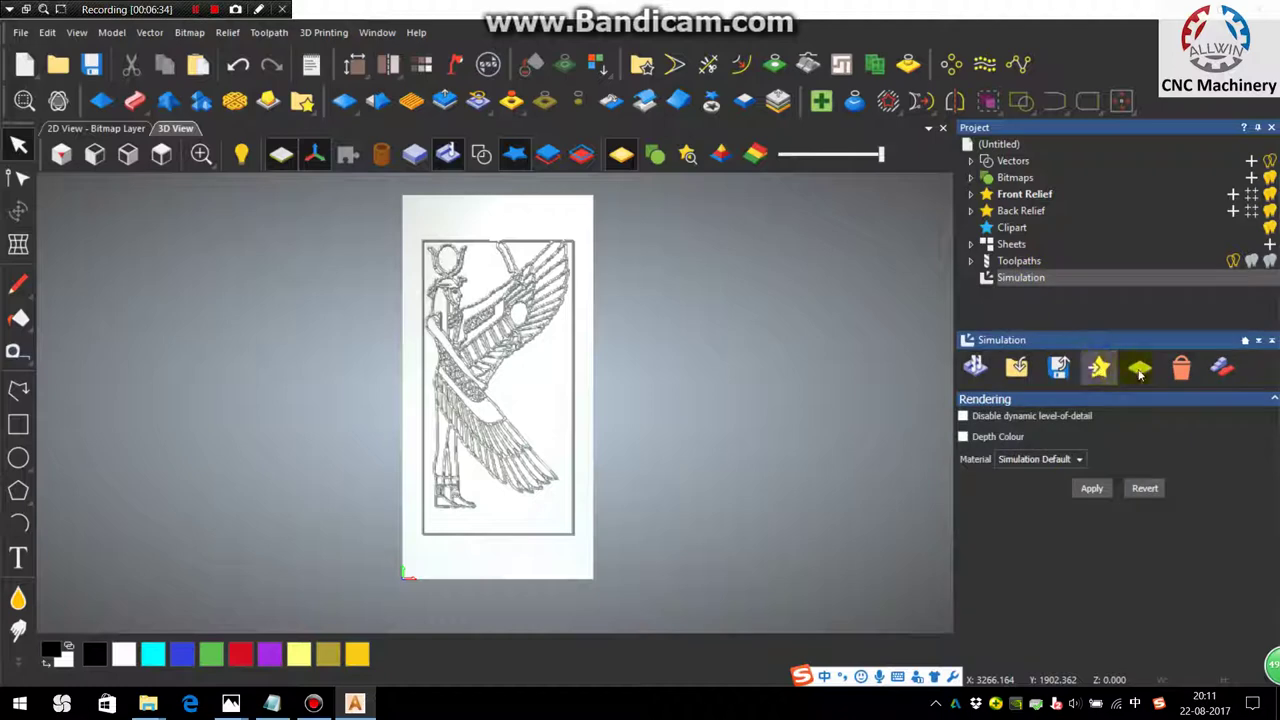
left_click(1181, 369)
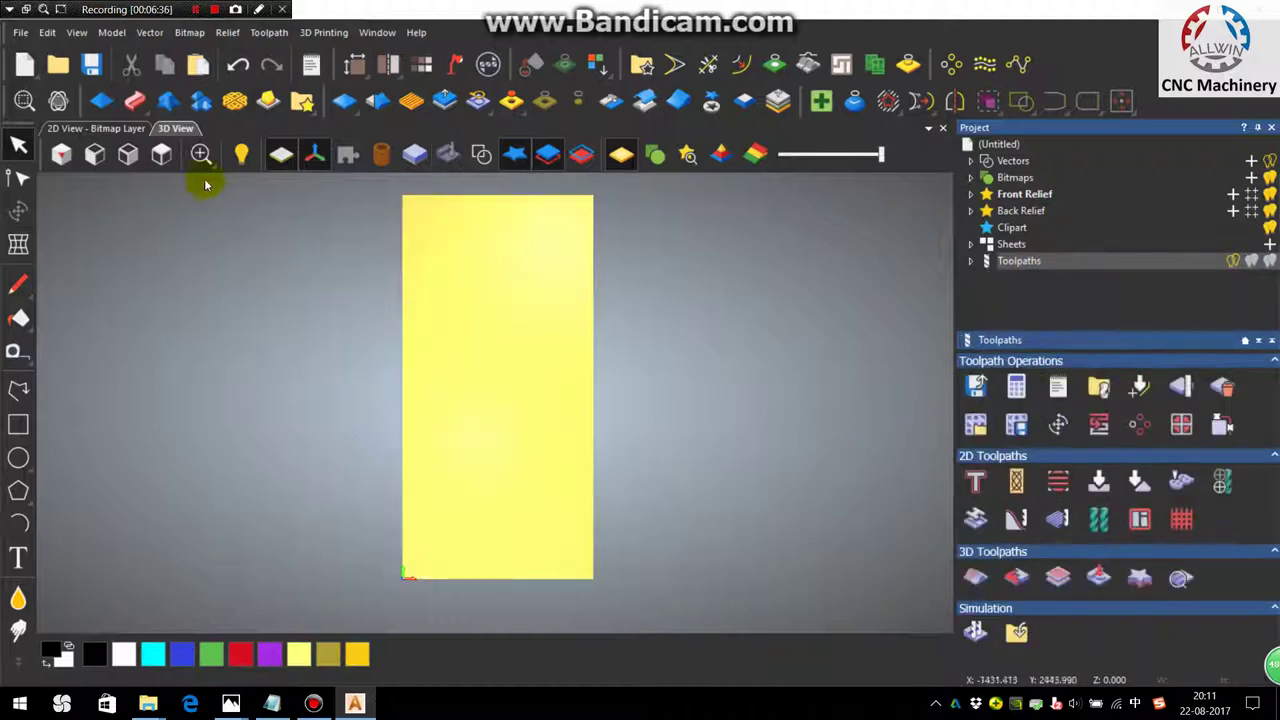
left_click_drag(363, 210, 719, 638)
left_click(444, 232)
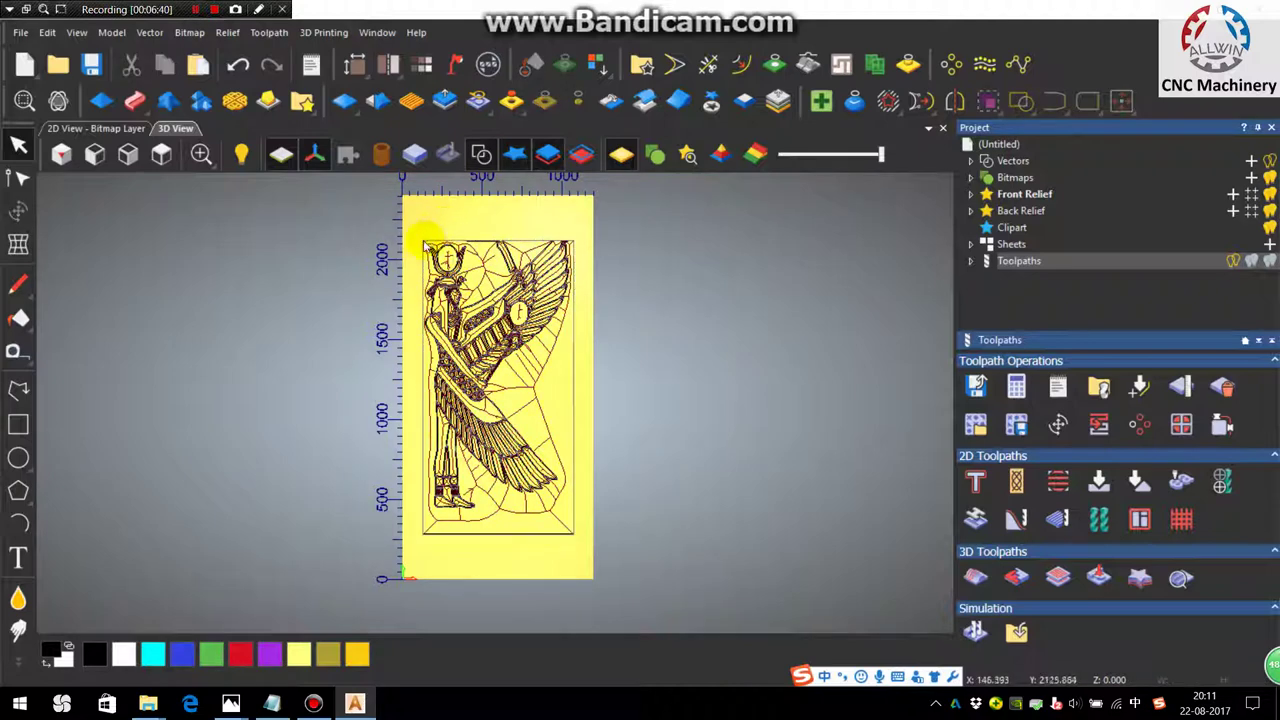
left_click_drag(400, 205, 636, 591)
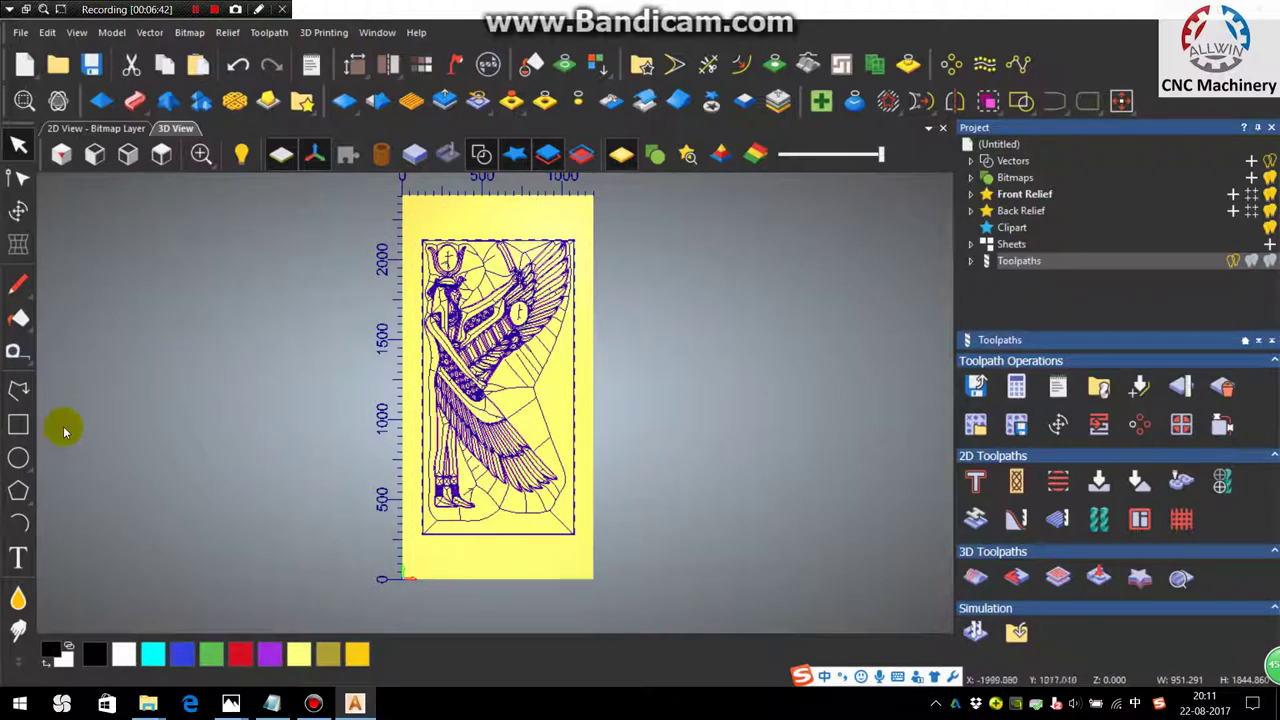
- Draw a rectangle around the artwork and group it with all the vectors
left_click(16, 423)
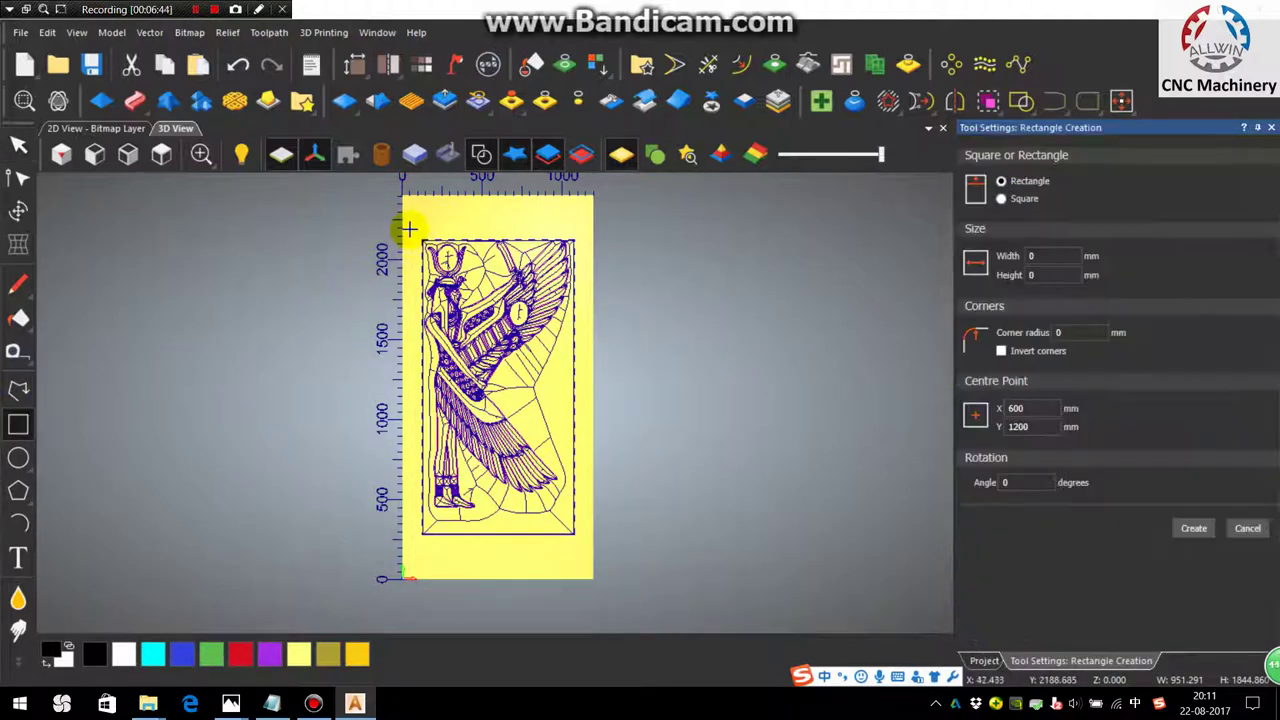
mouse_move(413, 231)
left_mouse_down()
mouse_move(426, 402)
mouse_move(586, 549)
left_mouse_up()
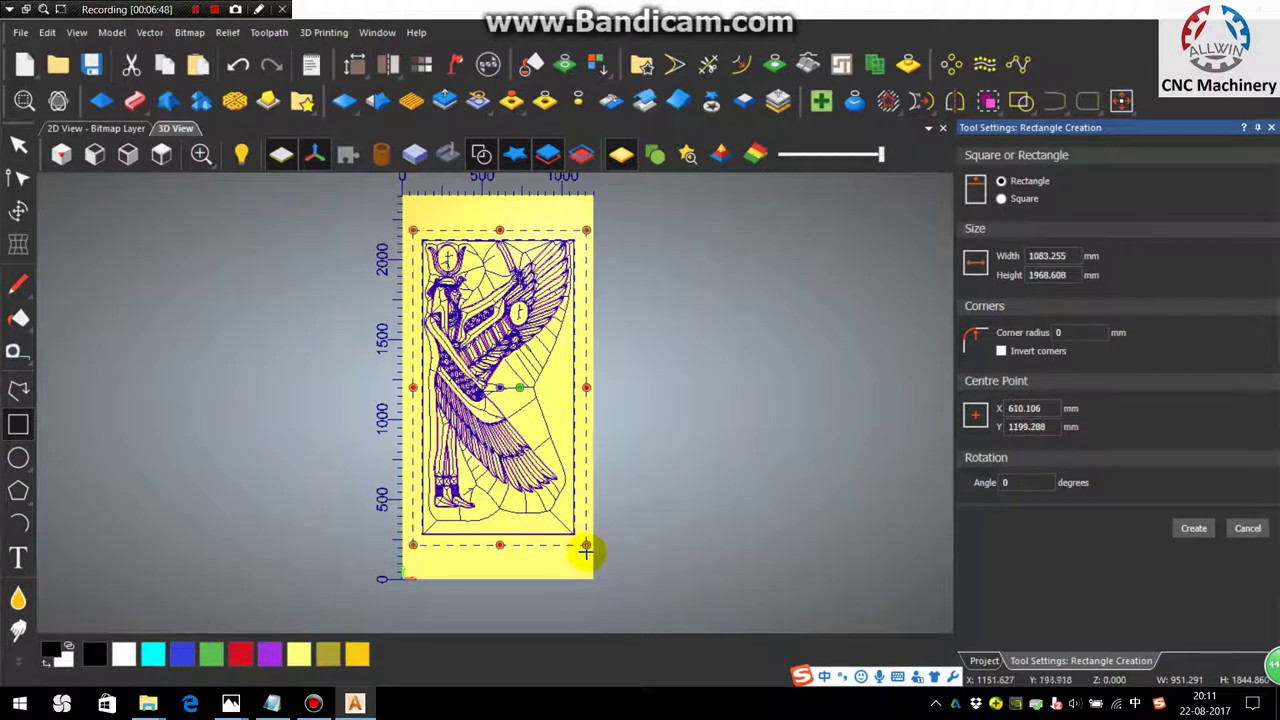
key("Escape")
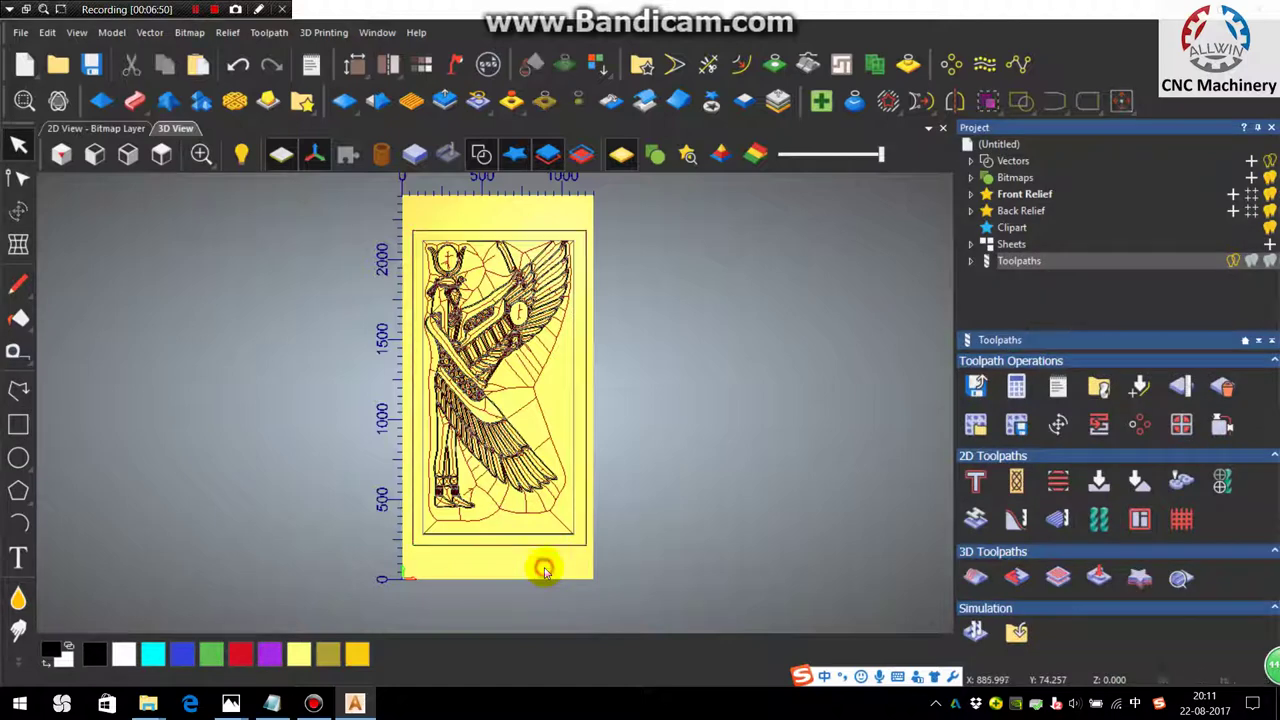
key("ctrl+a")
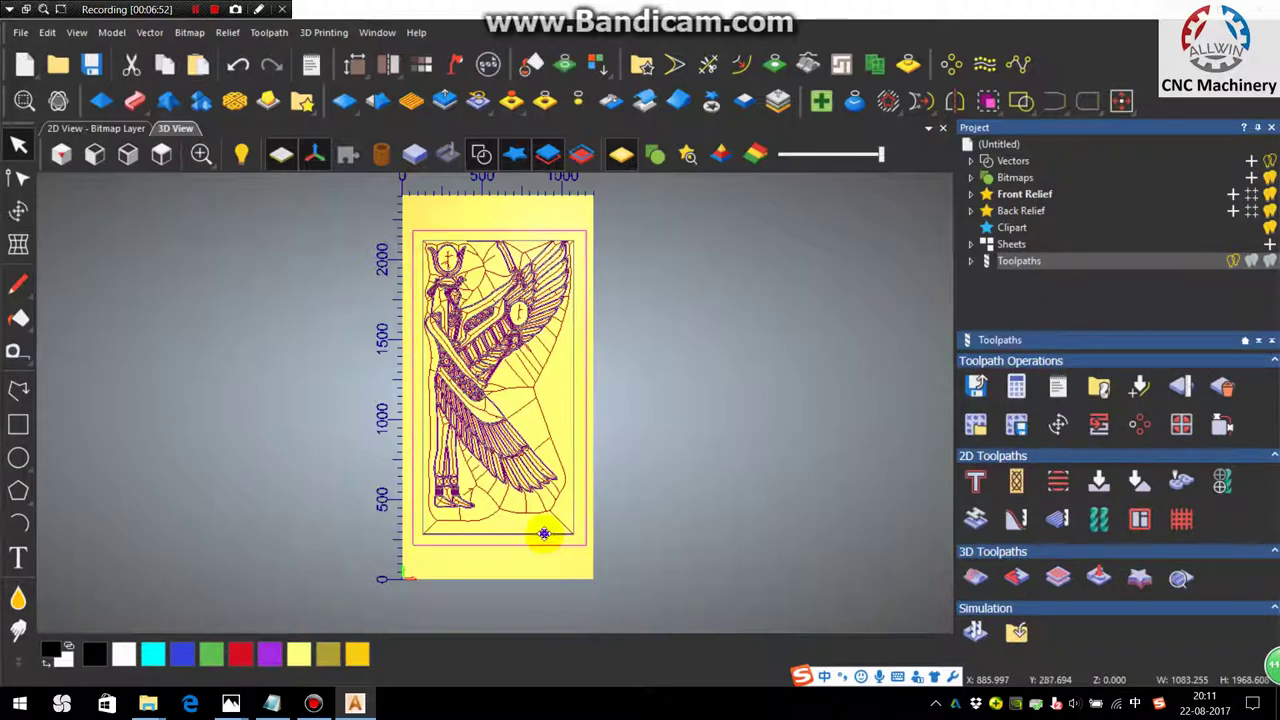
right_click(544, 533)
left_click(606, 172)
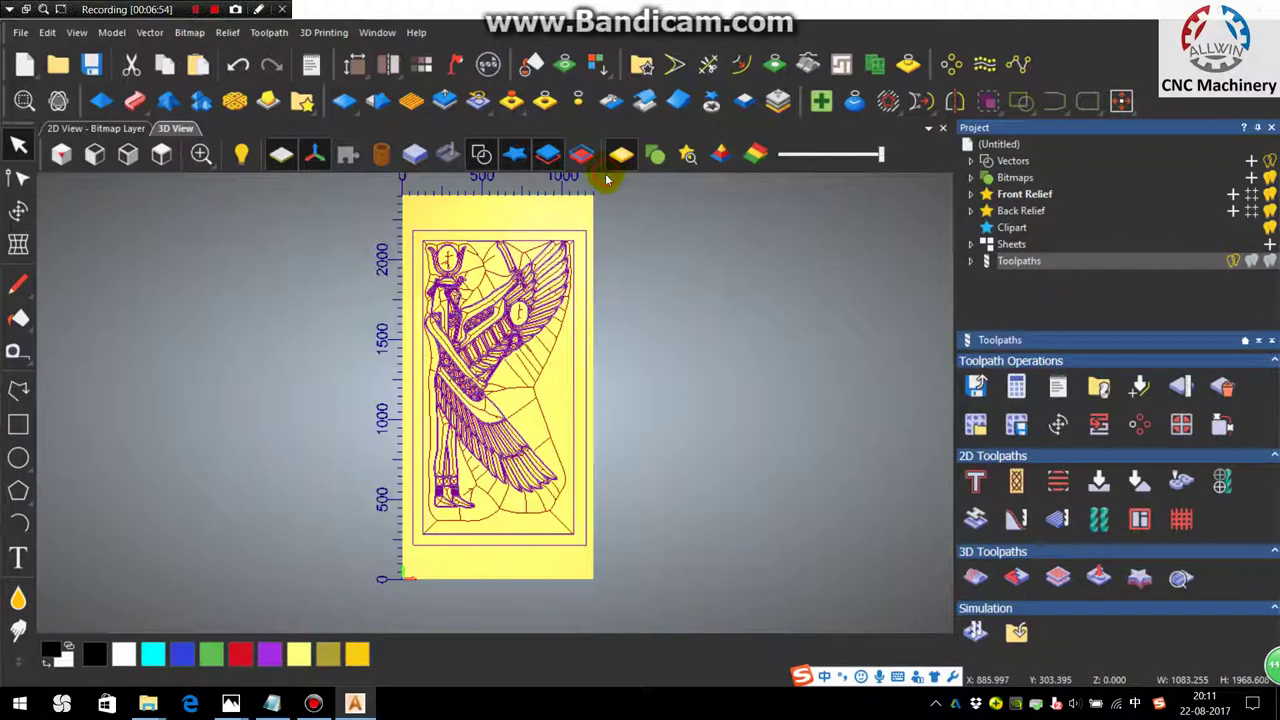
- Start a 2D Area Clearance toolpath and add End Mill 3 mm to its tools list
left_click(268, 32)
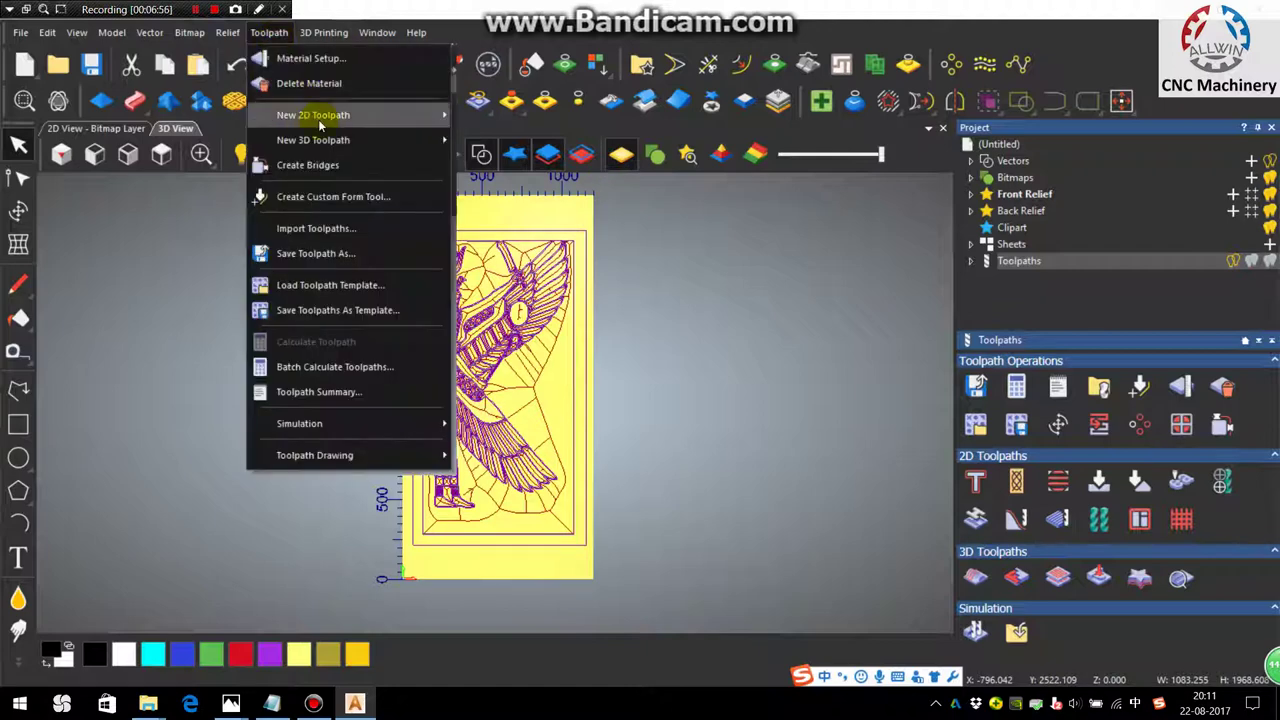
mouse_move(322, 125)
left_click(510, 140)
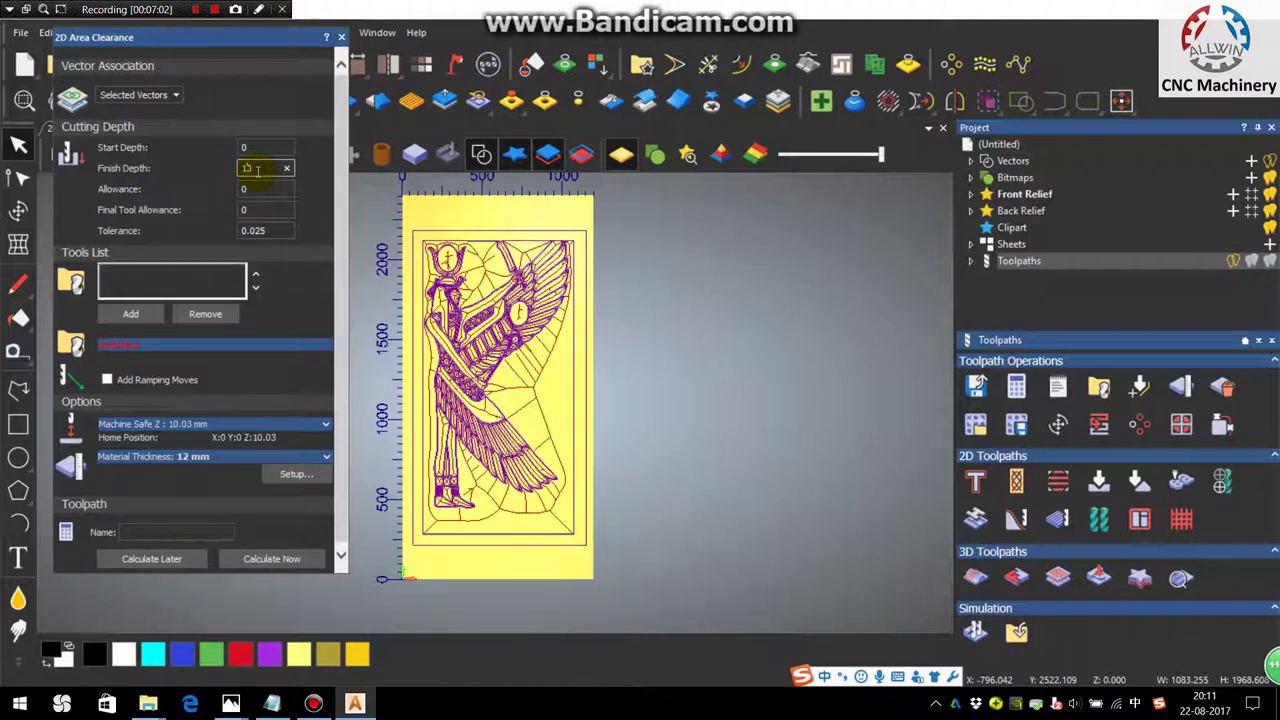
left_click(131, 314)
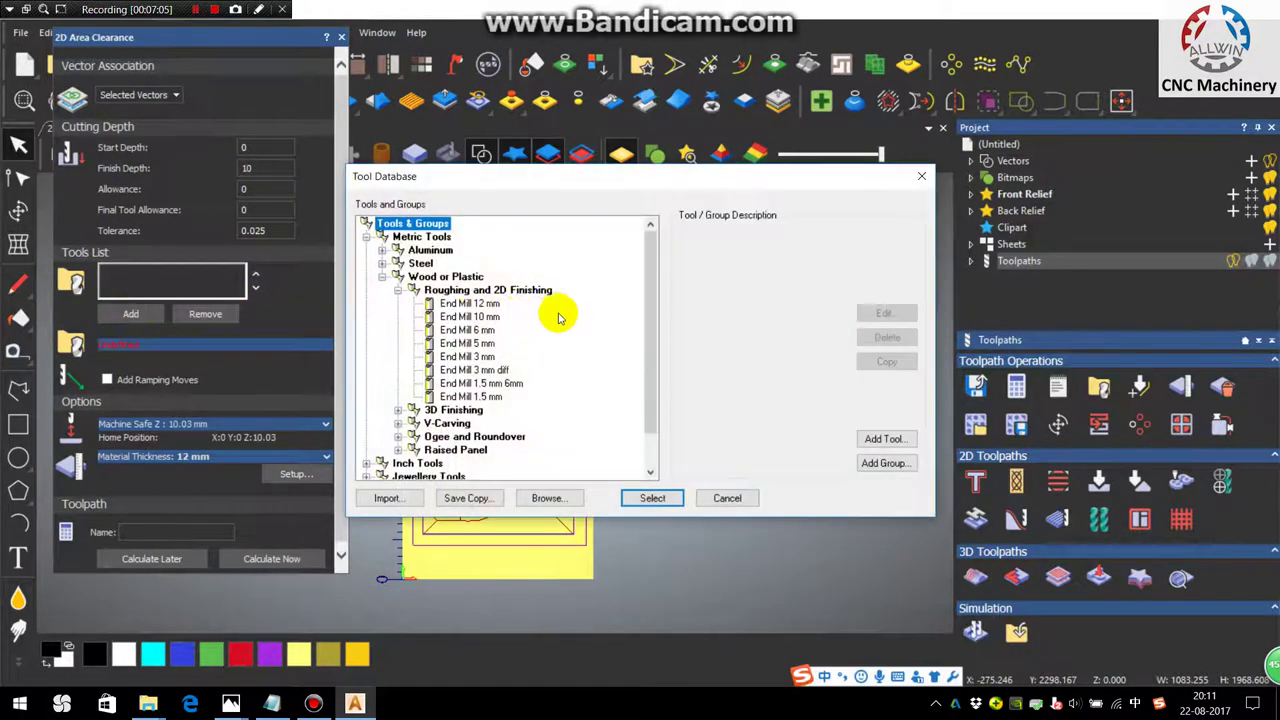
left_click(490, 358)
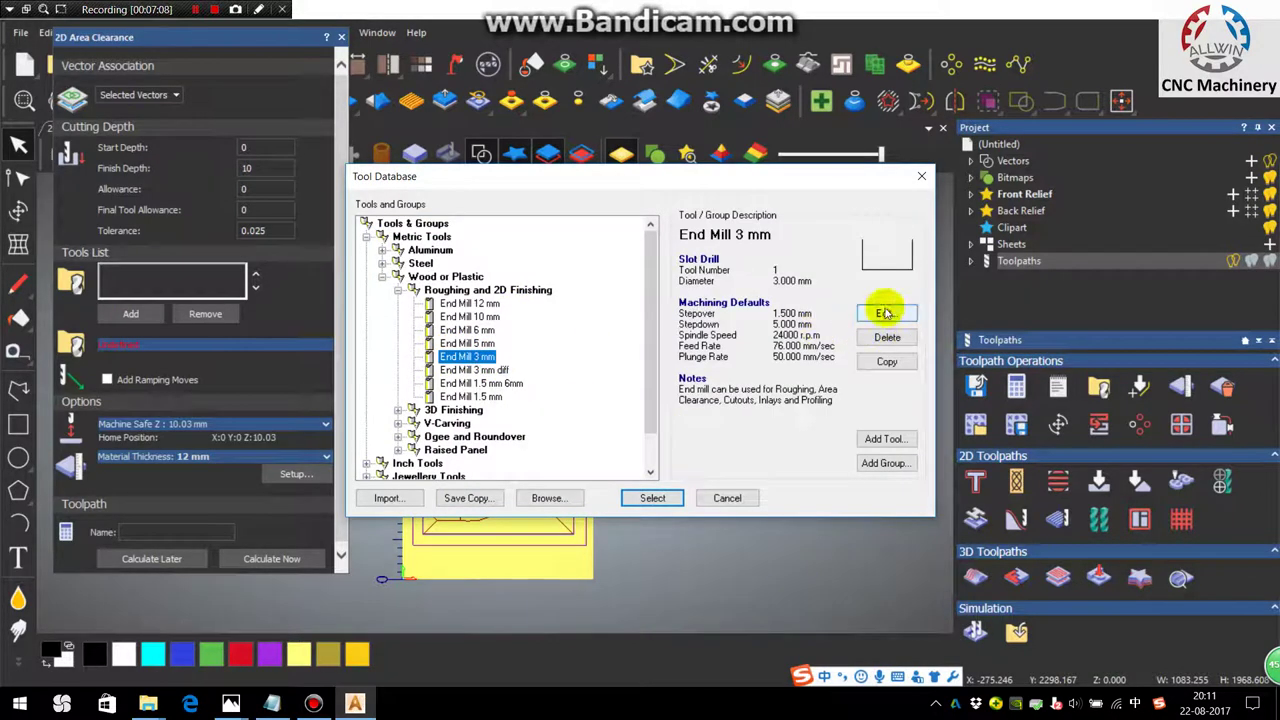
left_click(652, 498)
left_click(260, 342)
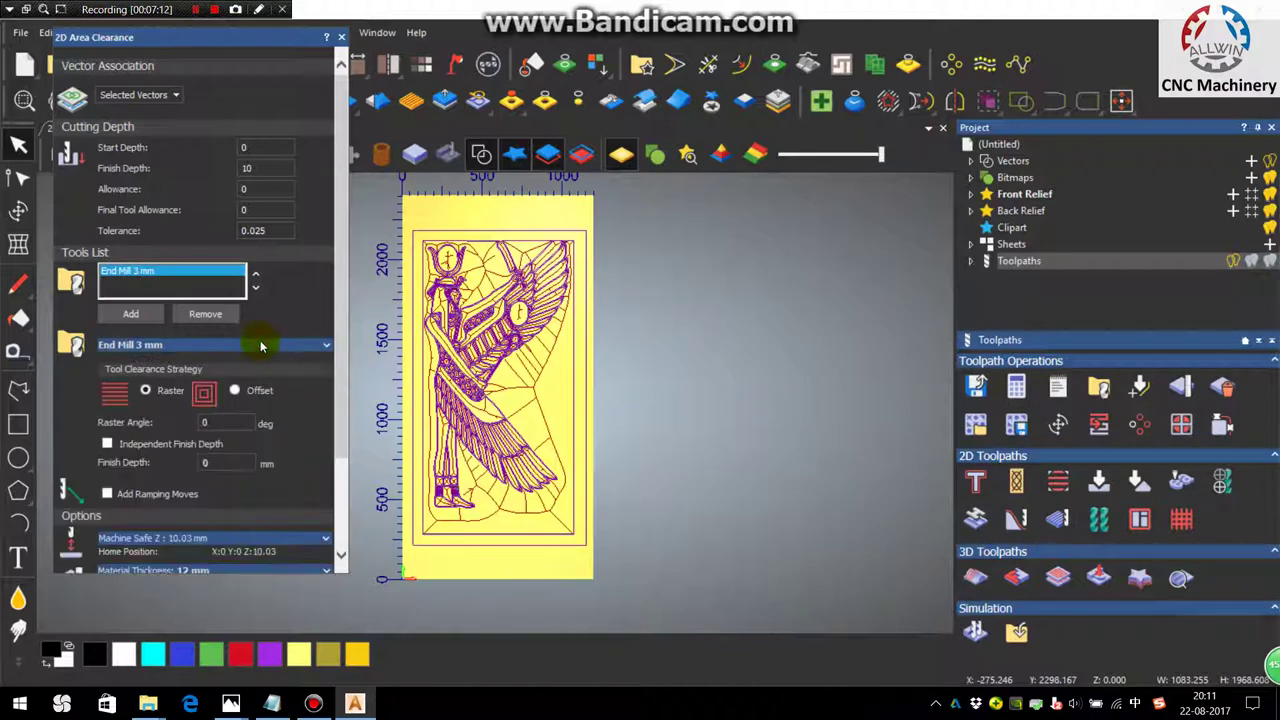
left_click(260, 342)
- Use offset clearance with 5 mm stepdown, calculate the Area Clear toolpath, and close its settings
scroll(208, 362, "down", 3)
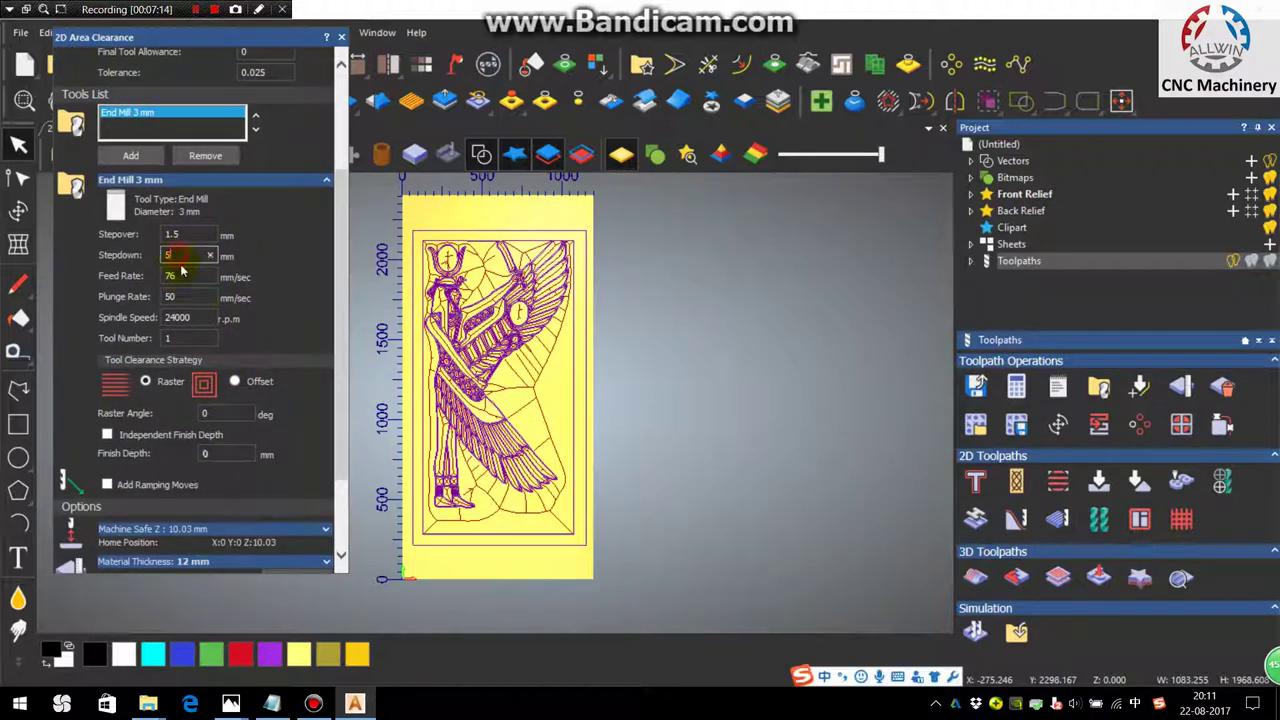
scroll(214, 335, "down", 2)
left_click(235, 304)
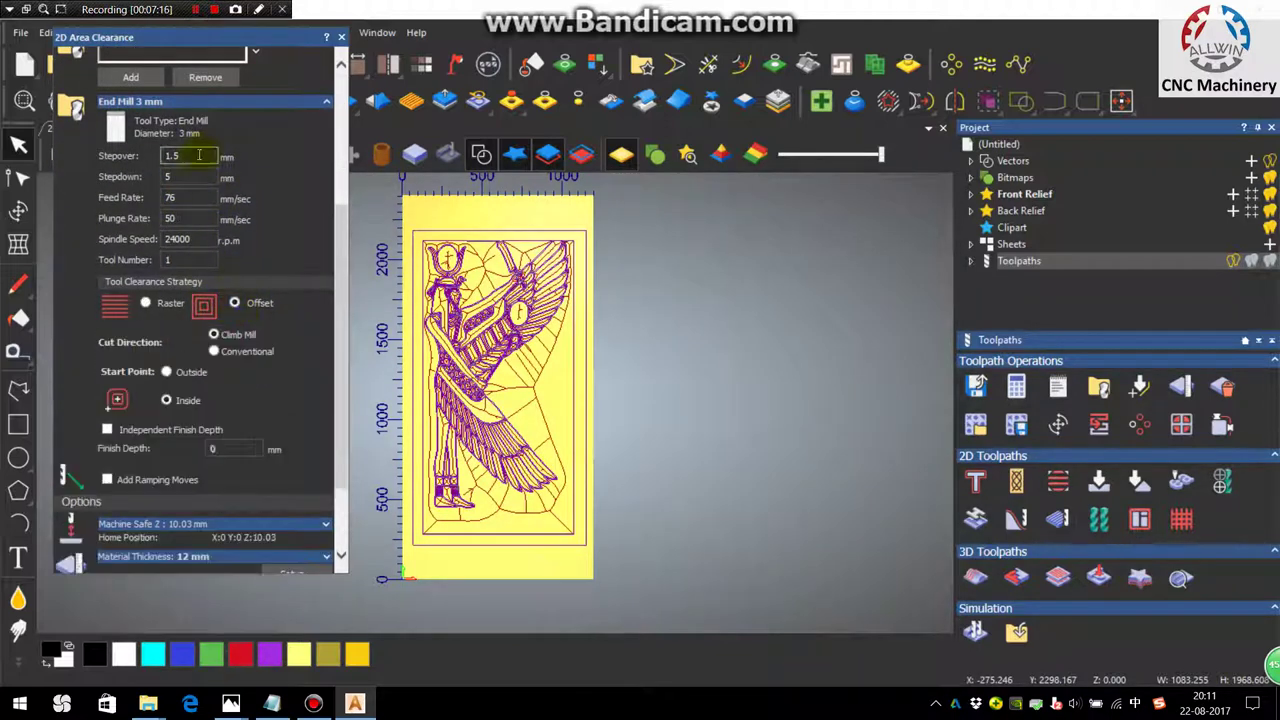
key("Tab")
scroll(162, 187, "up", 6)
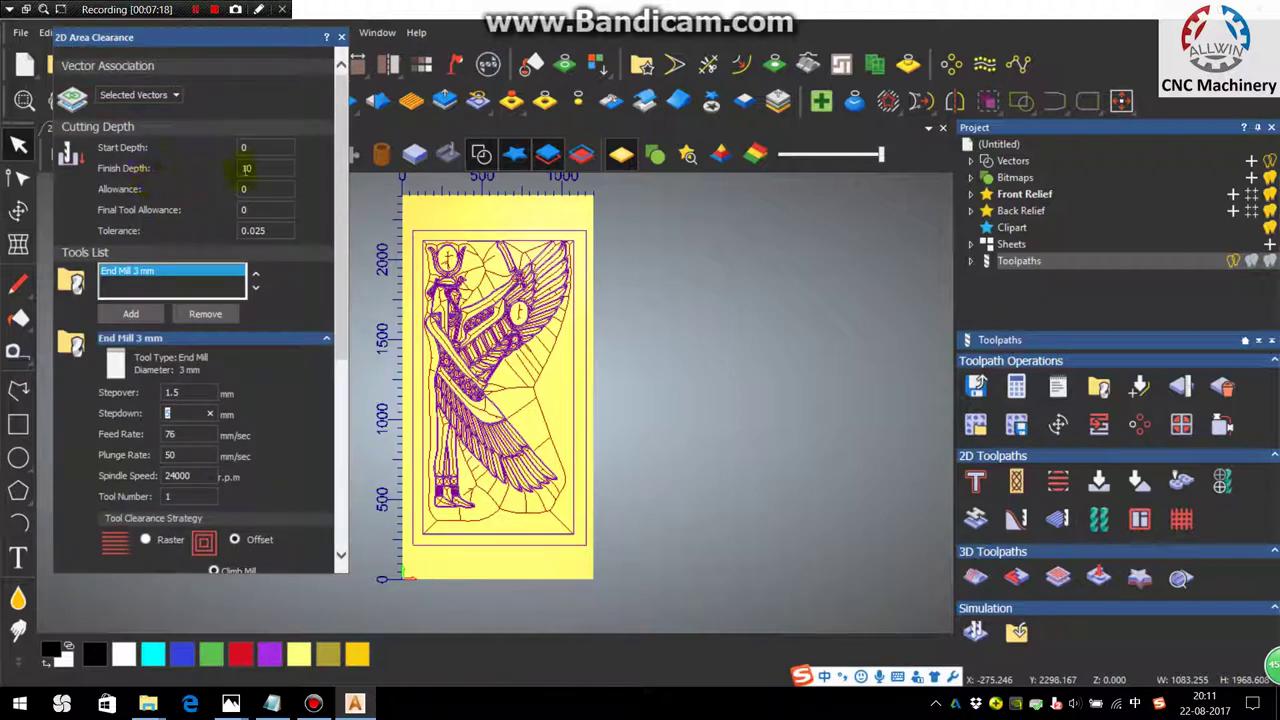
scroll(256, 258, "down", 8)
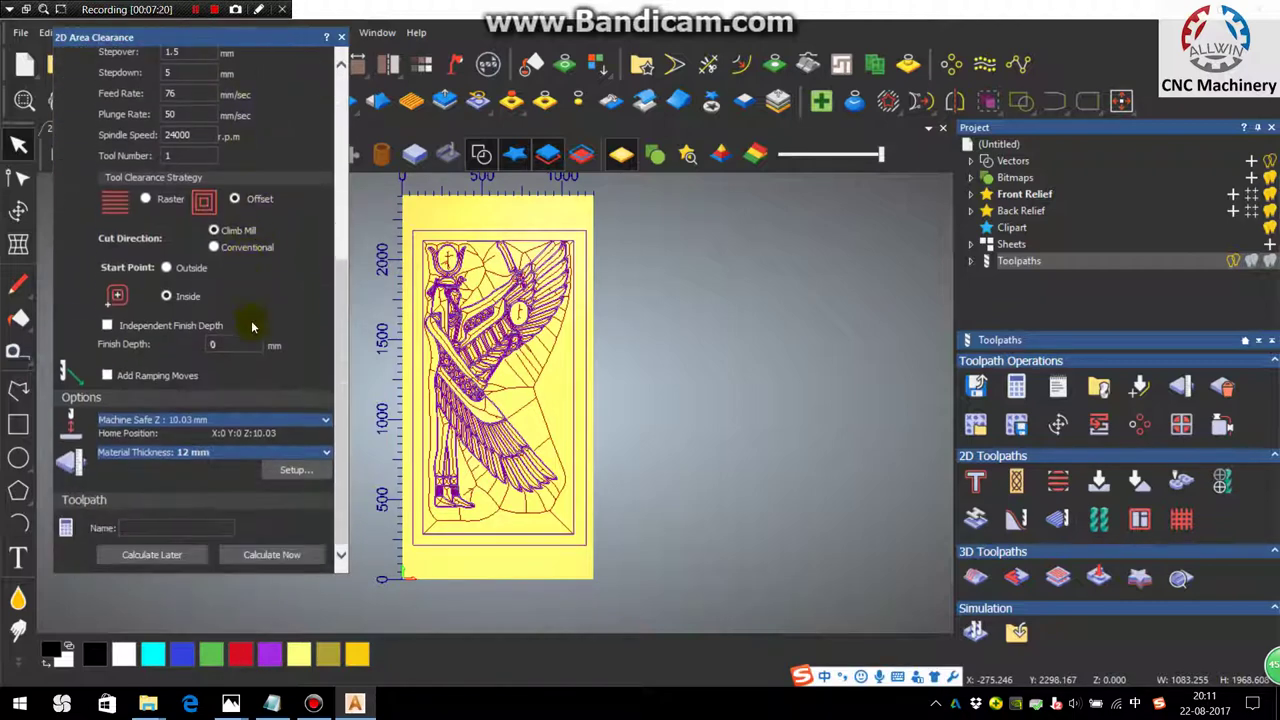
left_click(280, 556)
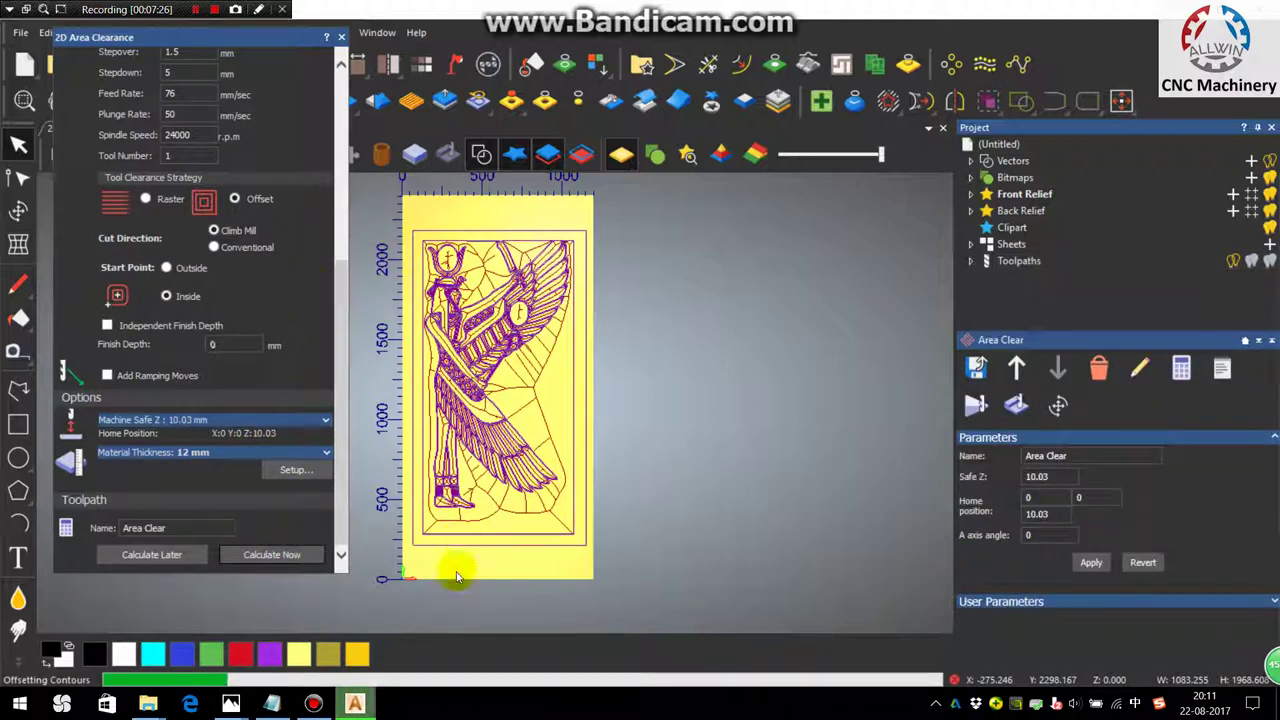
scroll(440, 505, "up", 2)
scroll(445, 505, "up", 5)
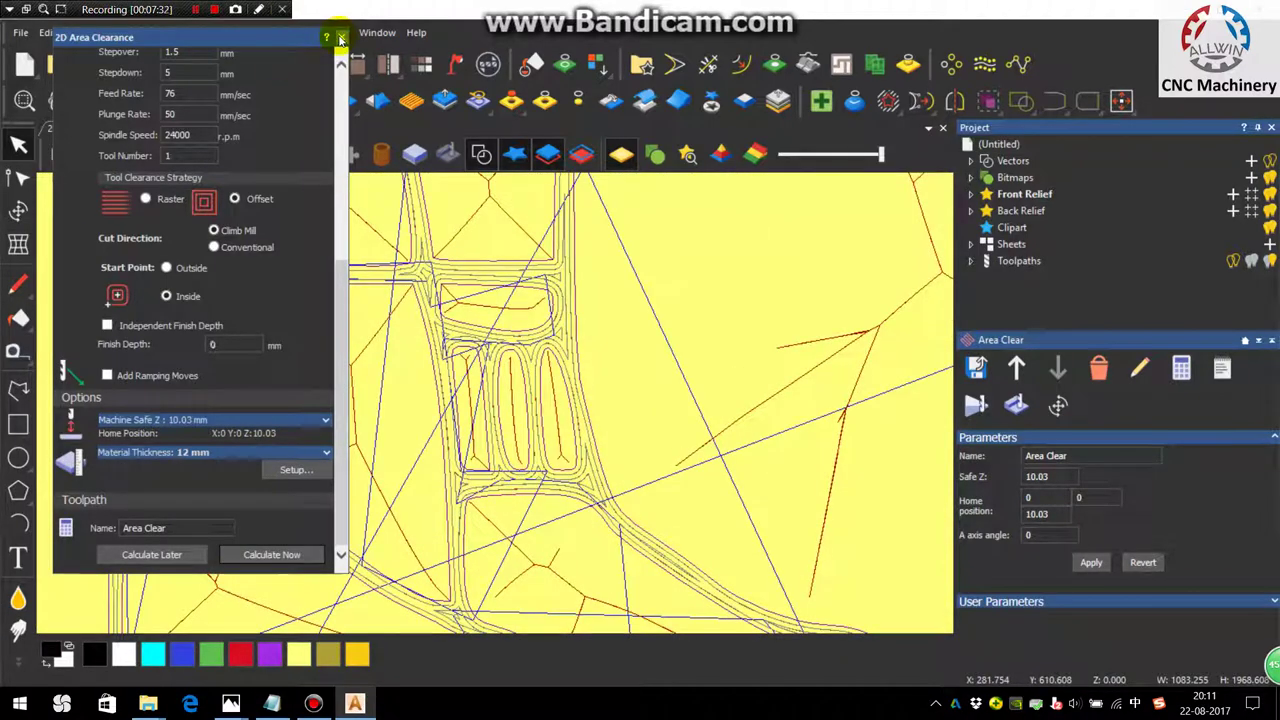
left_click(340, 38)
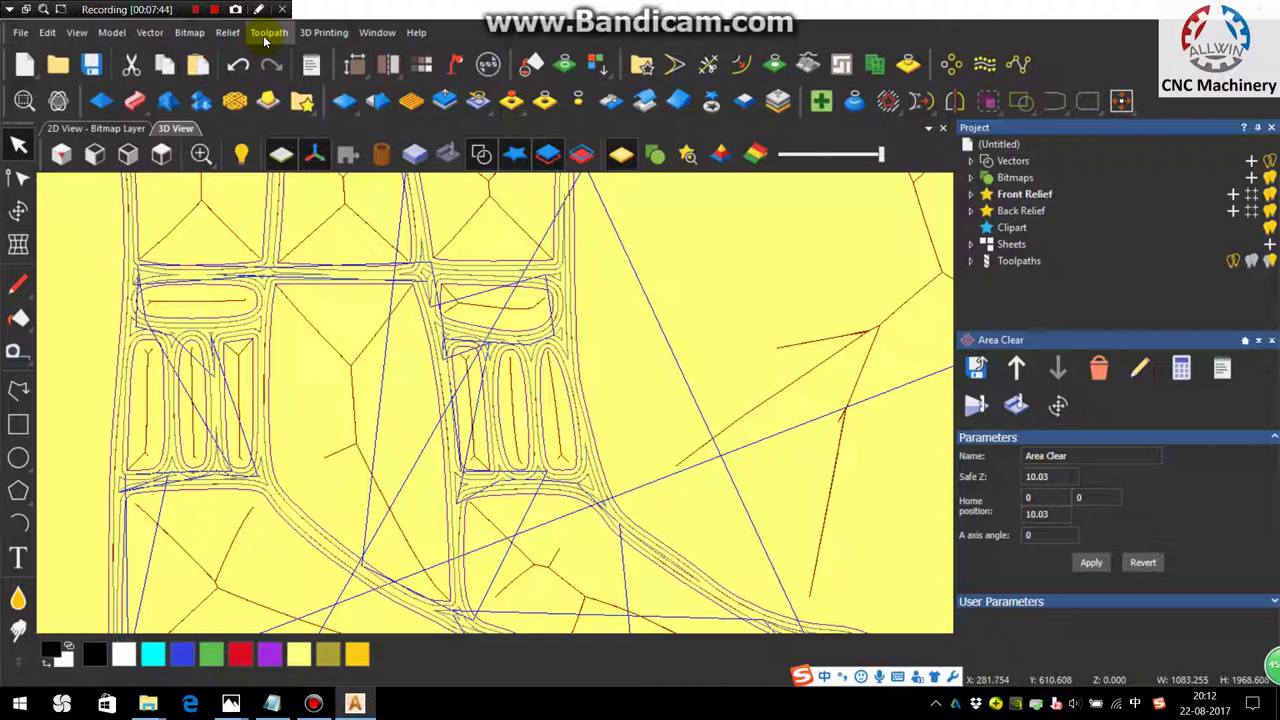
- Run a High detail simulation of the Area Clear toolpath and zoom around the carved 12 mm block
left_click(265, 38)
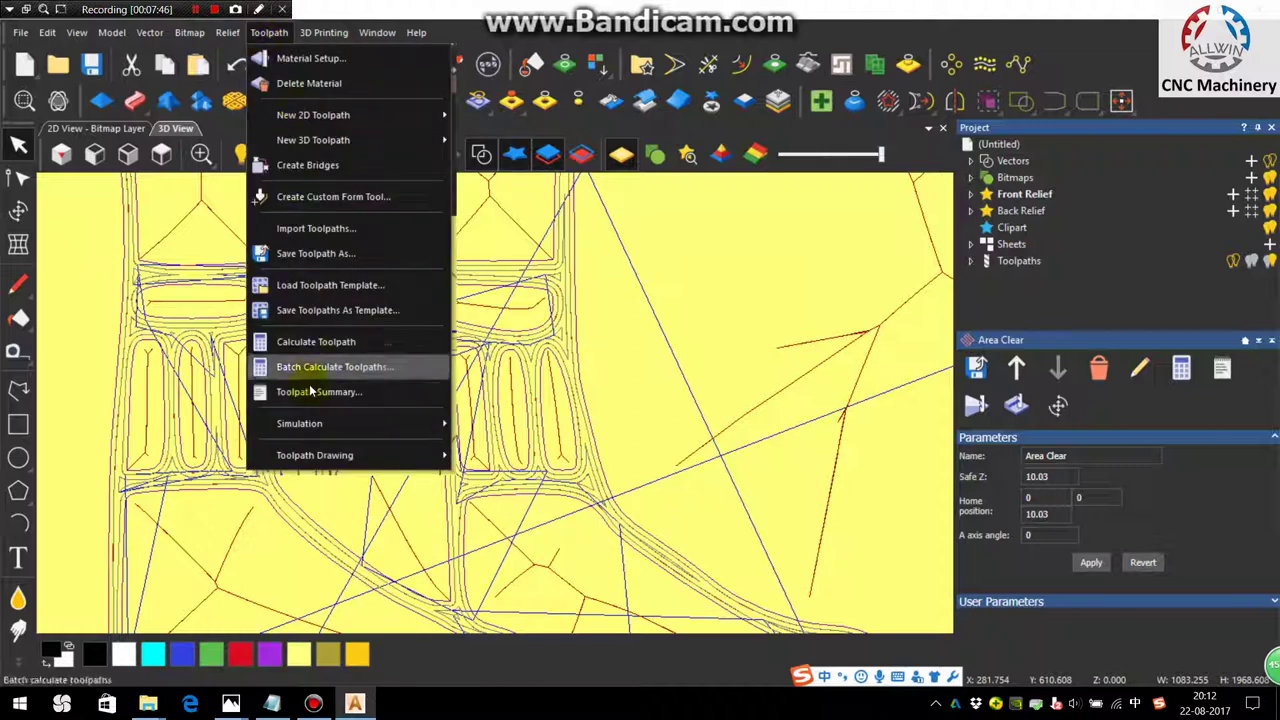
mouse_move(320, 423)
left_click(505, 424)
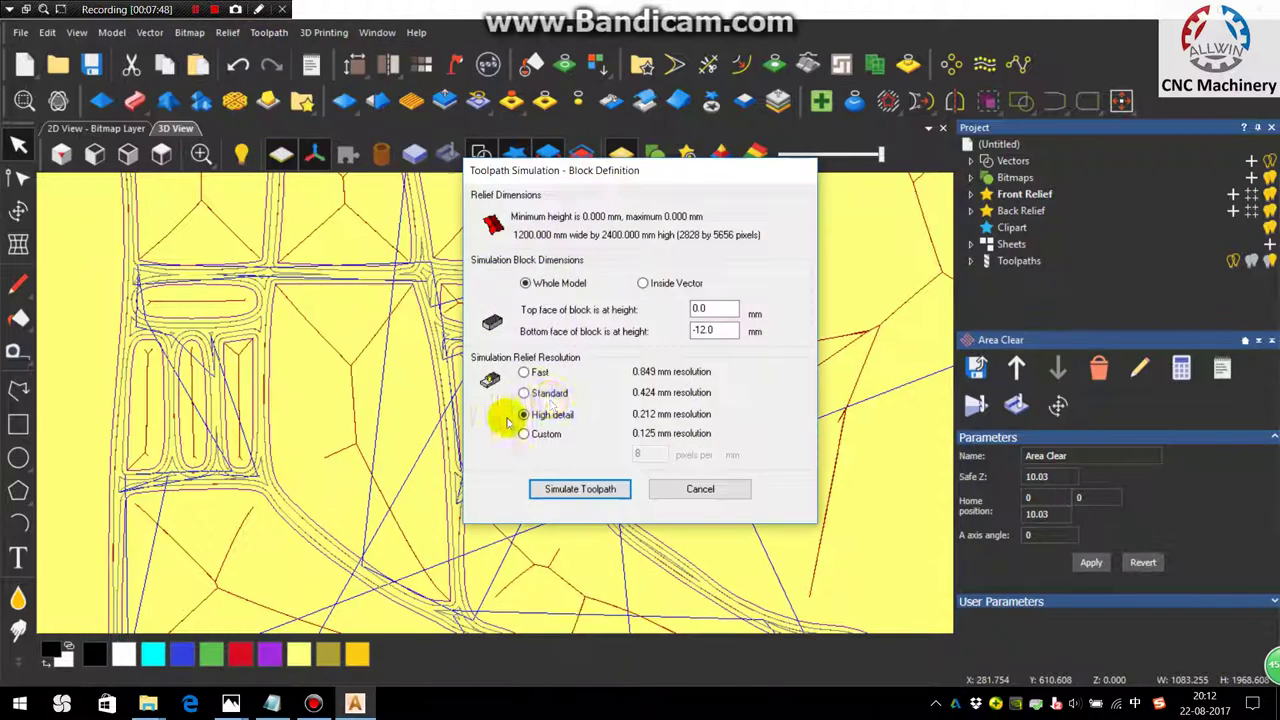
left_click(580, 489)
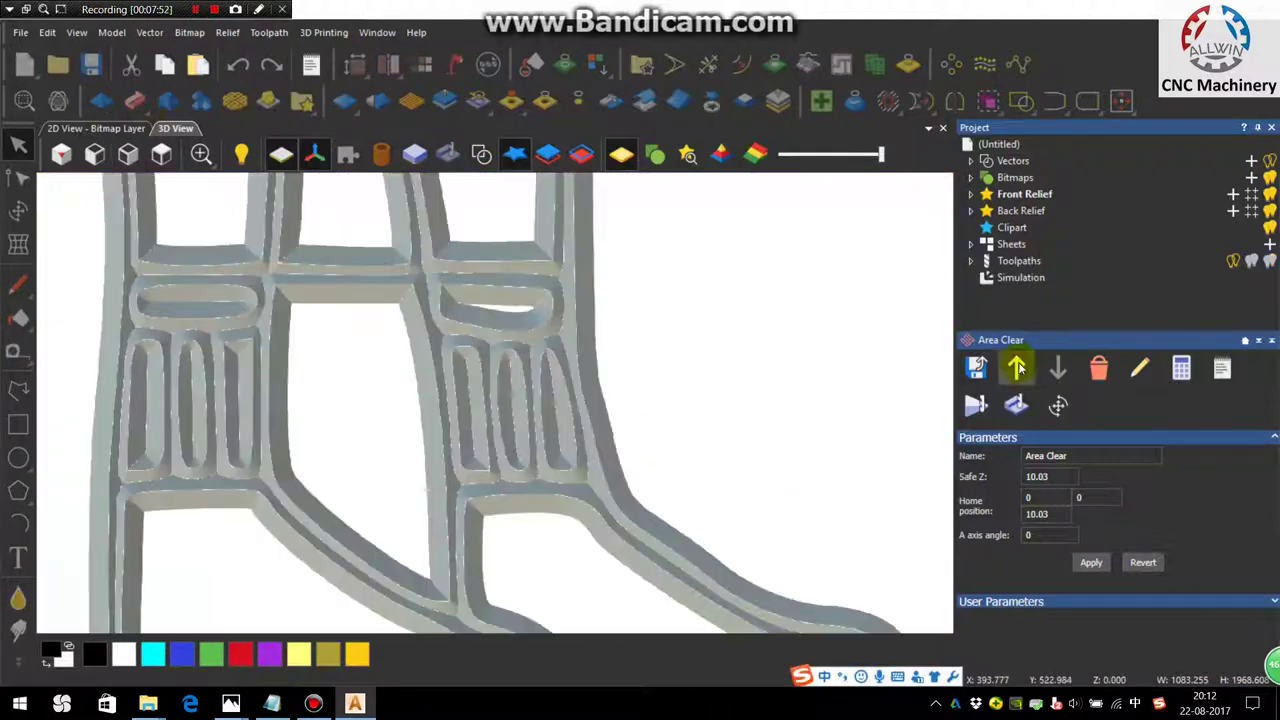
scroll(501, 377, "down", 2)
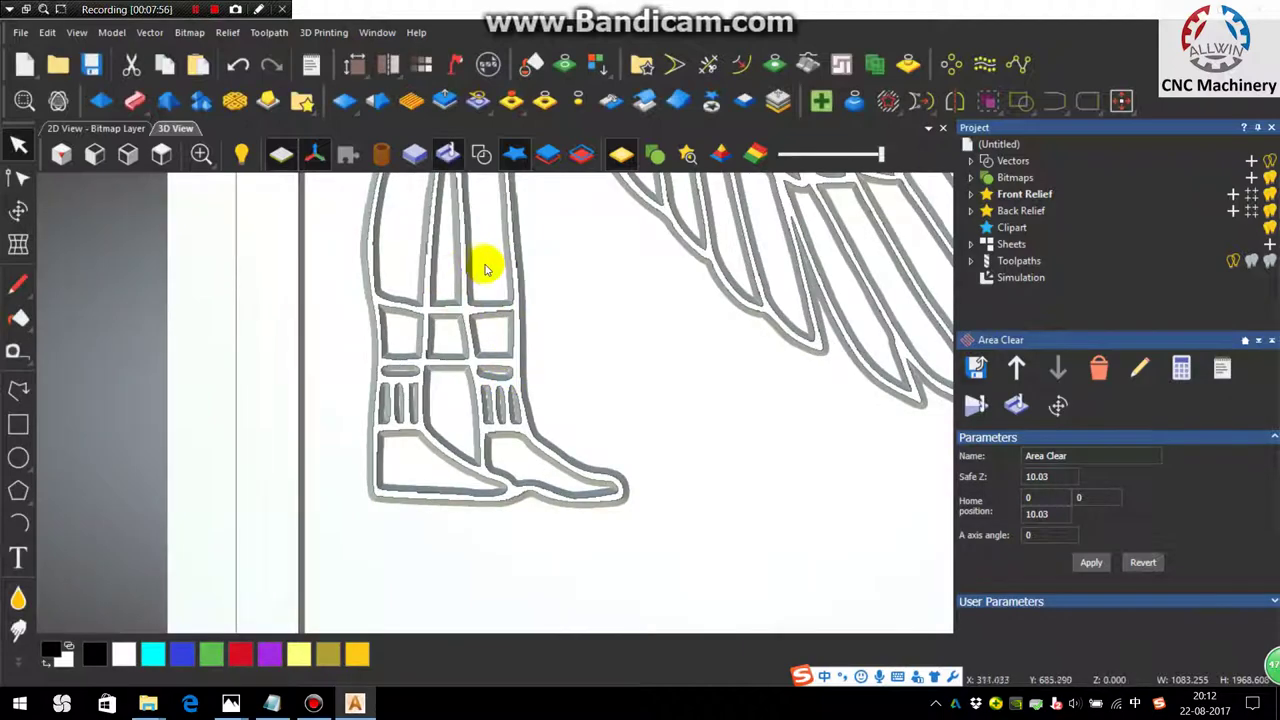
scroll(485, 268, "down", 5)
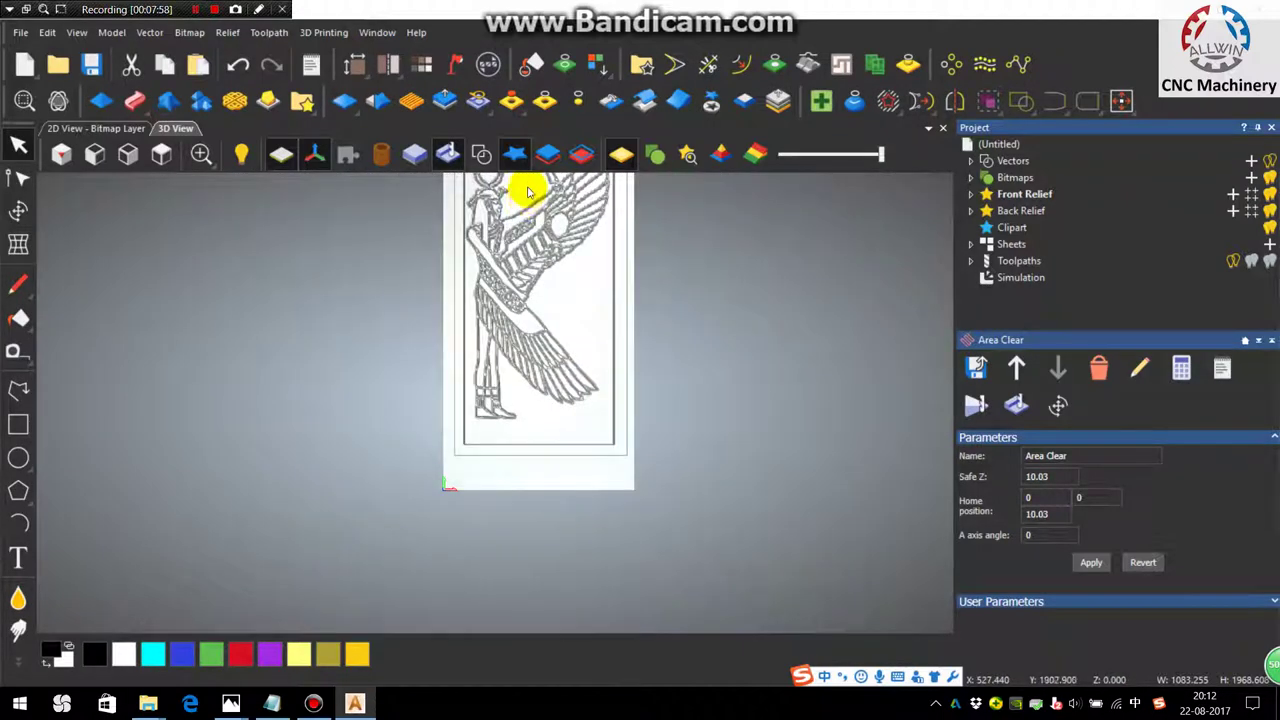
scroll(443, 249, "up", 6)
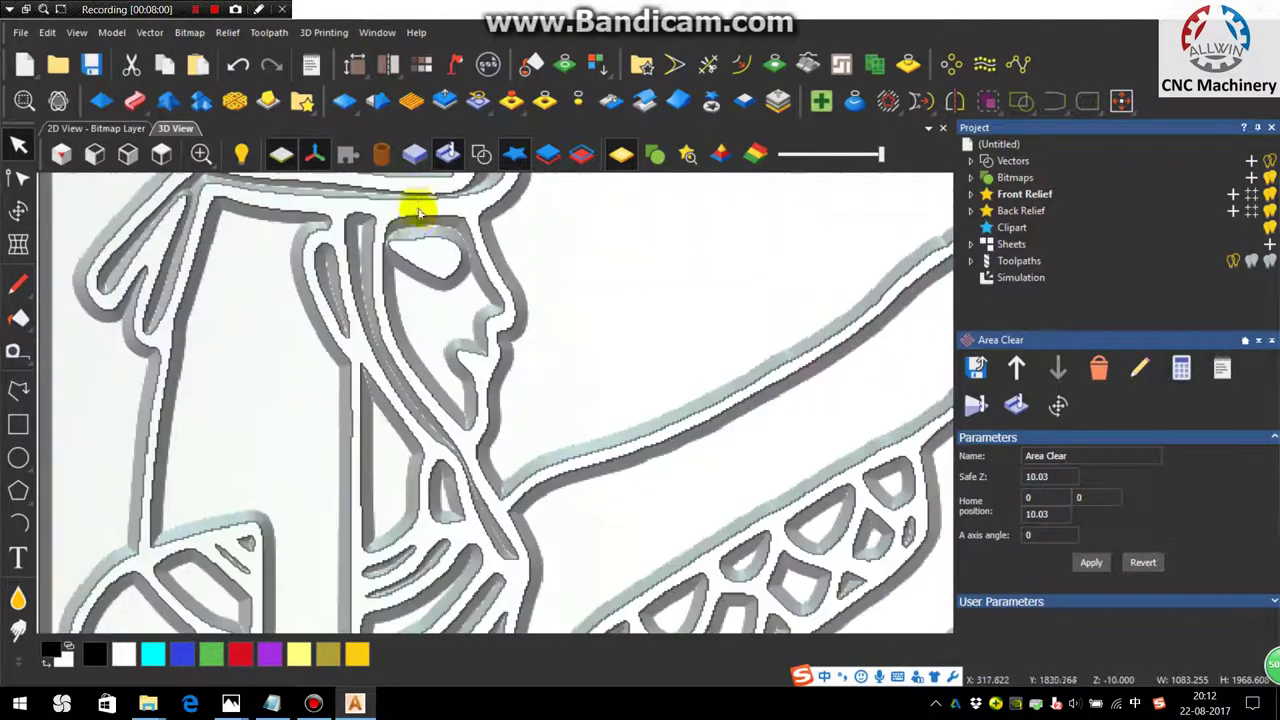
- Apply Light Oak (H) as the simulation material after briefly trying Mahogany (H)
scroll(700, 428, "down", 2)
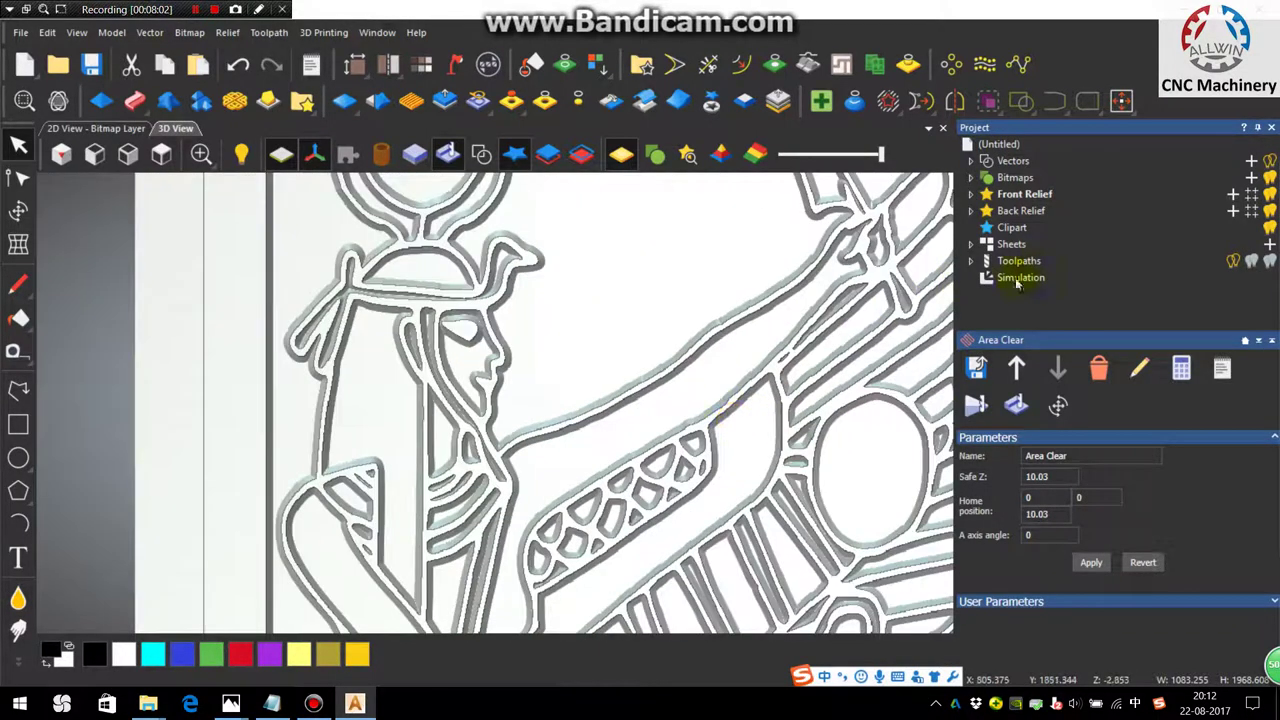
left_click(1022, 279)
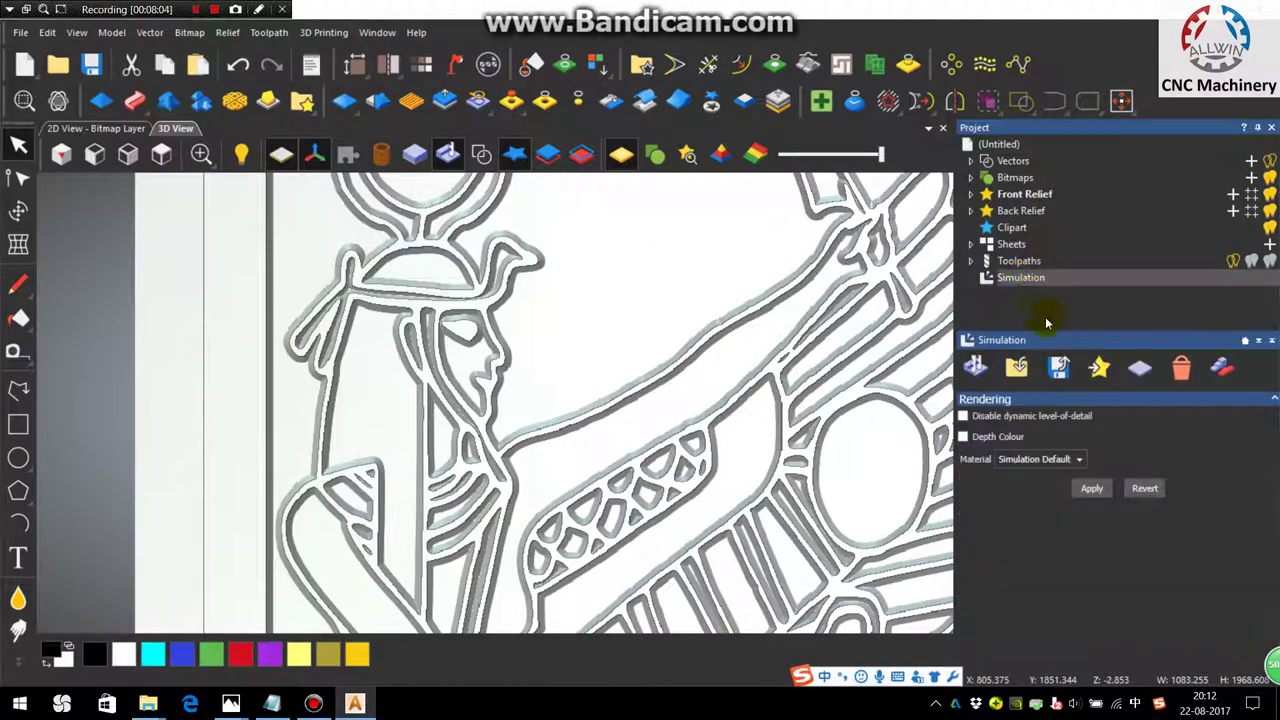
left_click(1079, 459)
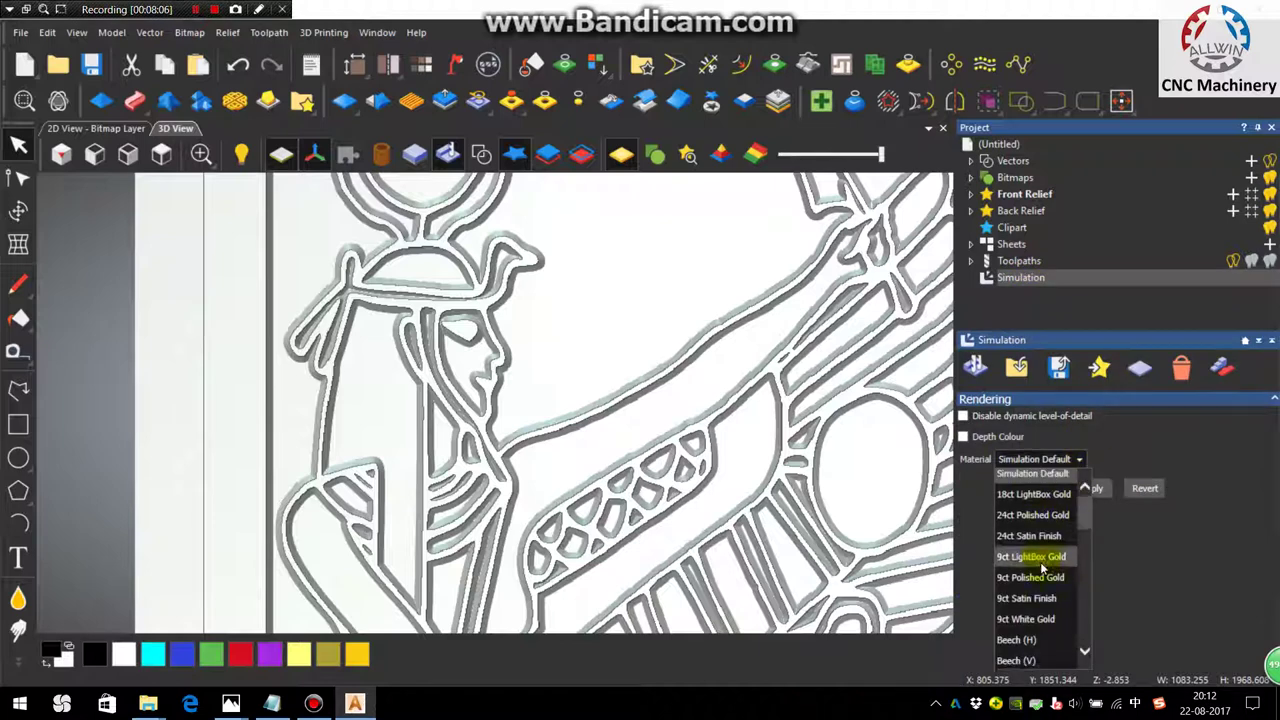
scroll(1040, 564, "down", 5)
scroll(1038, 562, "down", 3)
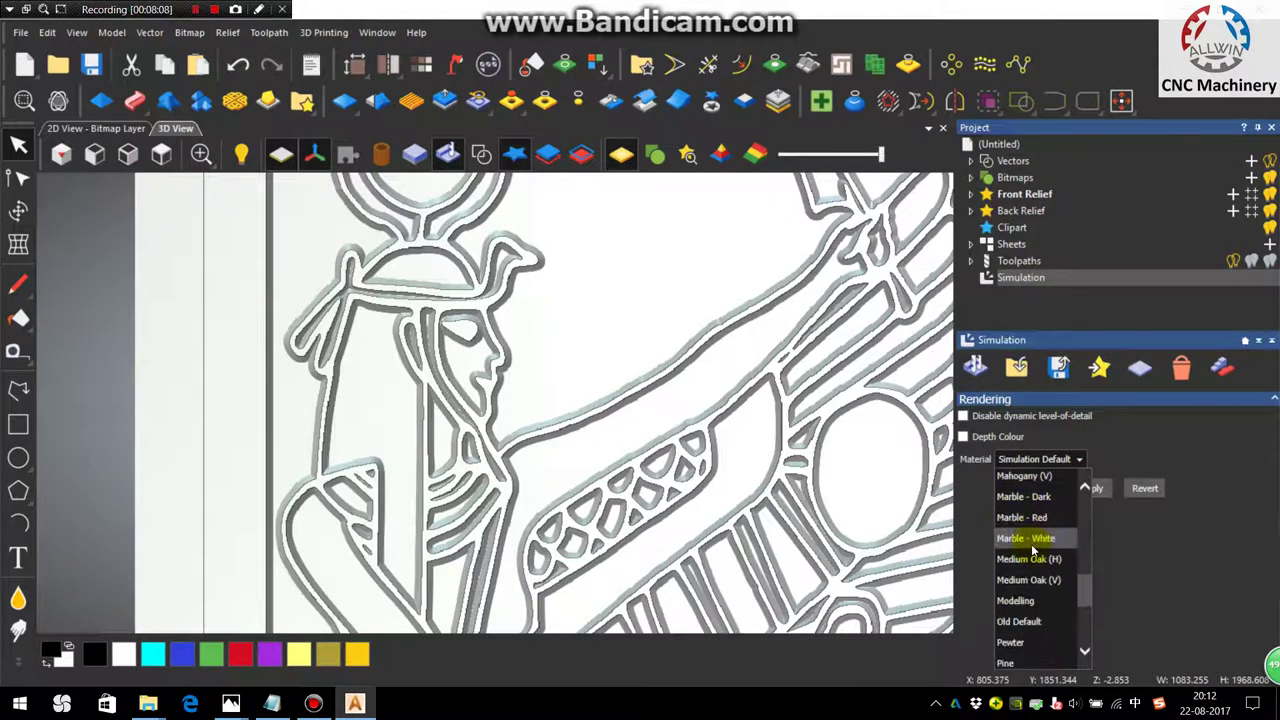
scroll(1035, 558, "up", 2)
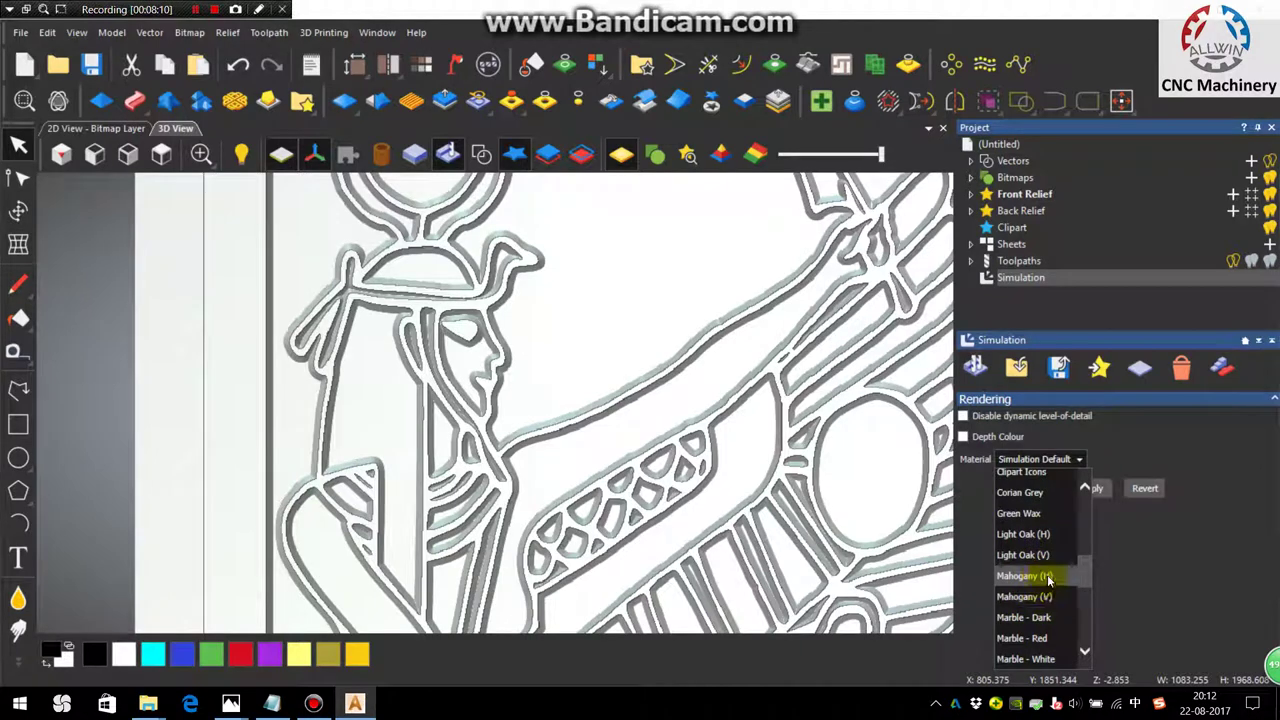
left_click(1045, 578)
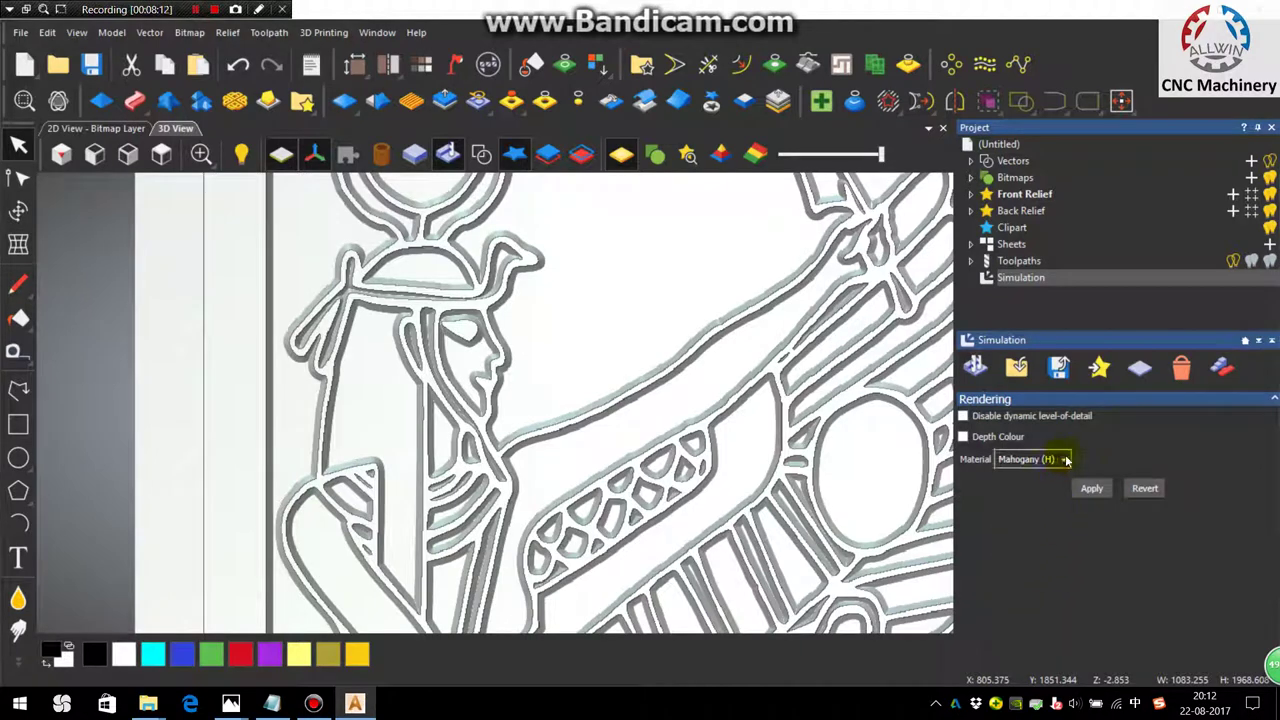
left_click(1066, 460)
left_click(1041, 540)
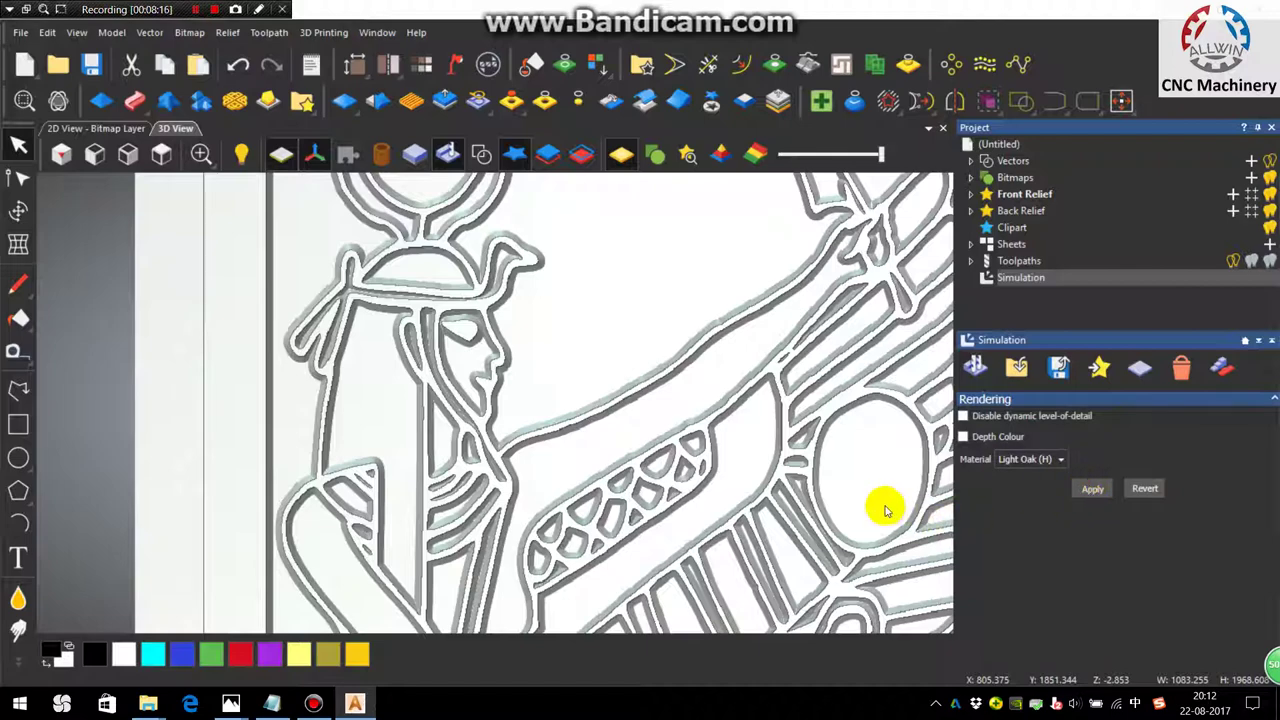
left_click(1090, 488)
- Tilt and zoom the simulated panel in perspective to inspect its carved left edge
scroll(680, 485, "down", 4)
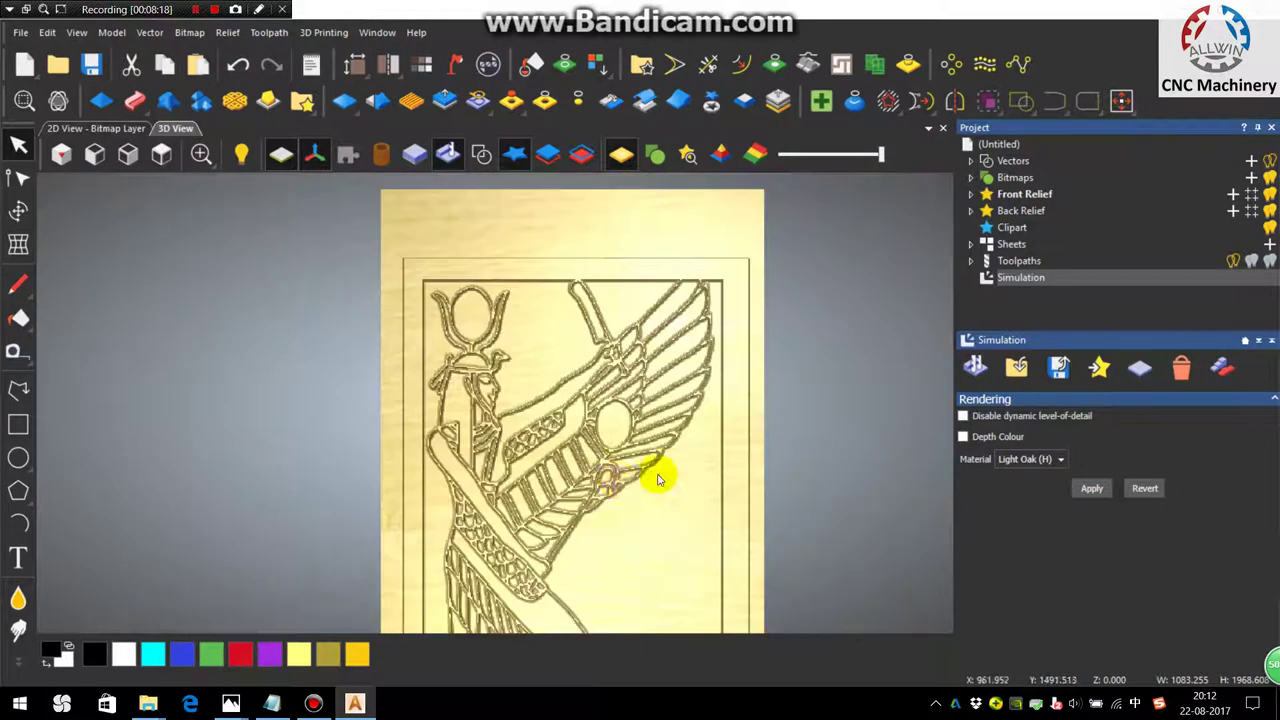
scroll(658, 480, "up", 5)
left_click_drag(443, 243, 491, 373)
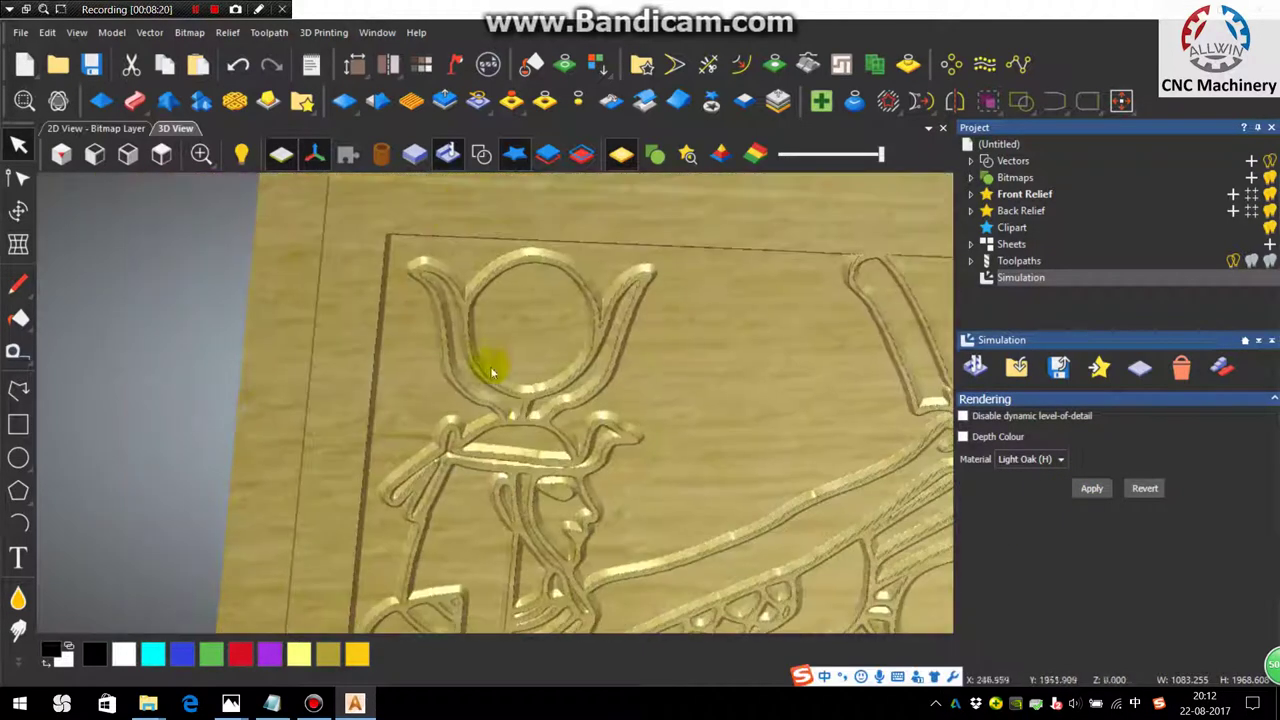
scroll(565, 500, "up", 5)
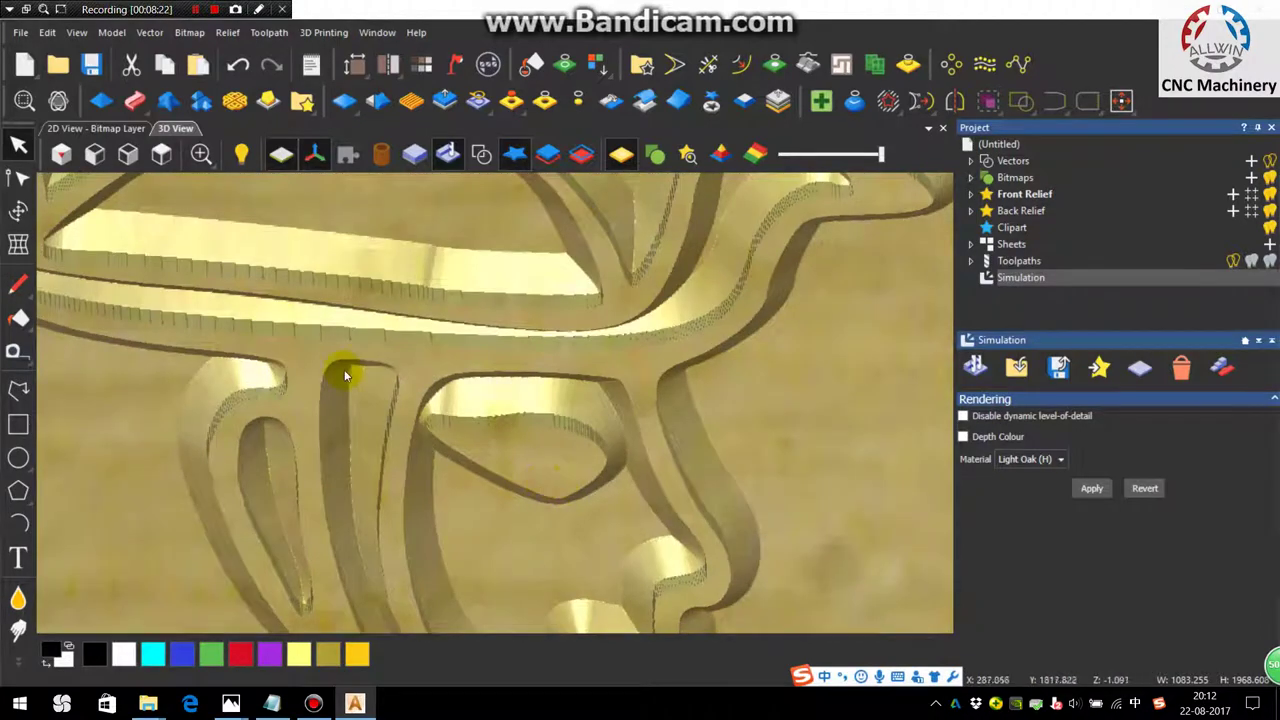
scroll(320, 360, "down", 4)
left_click_drag(294, 349, 647, 505)
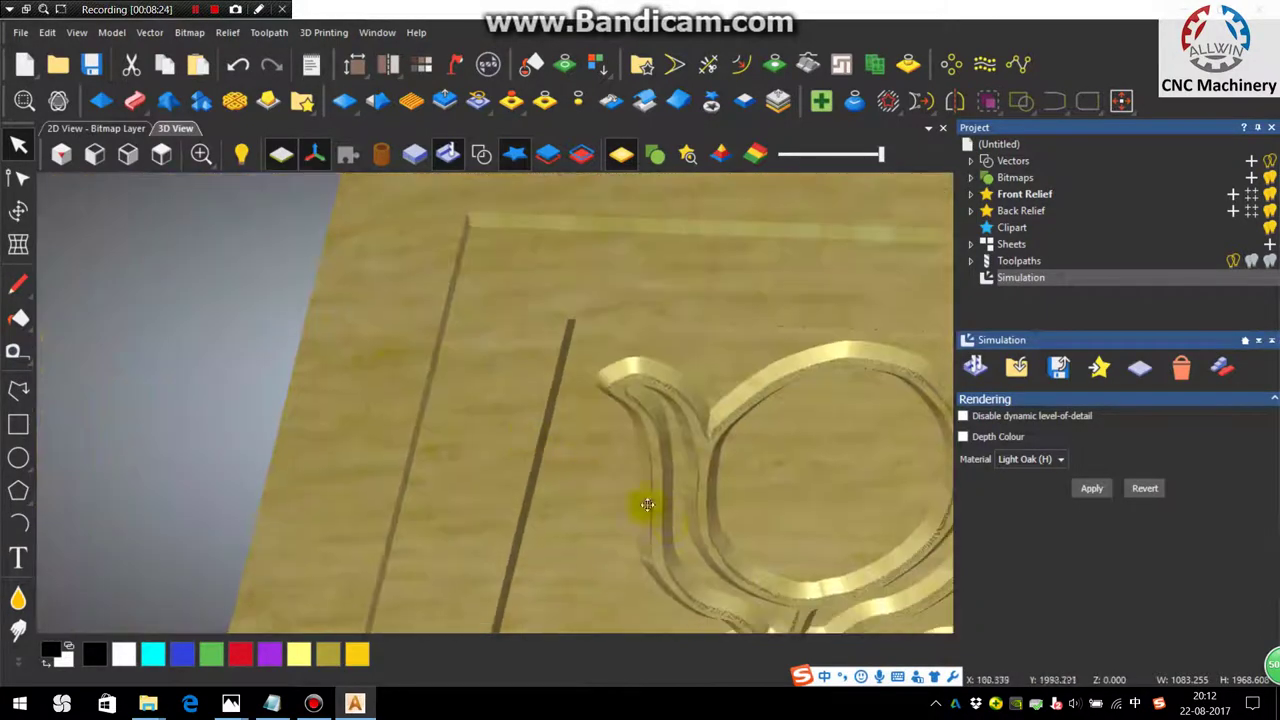
scroll(709, 543, "up", 2)
scroll(651, 580, "down", 5)
scroll(571, 537, "up", 4)
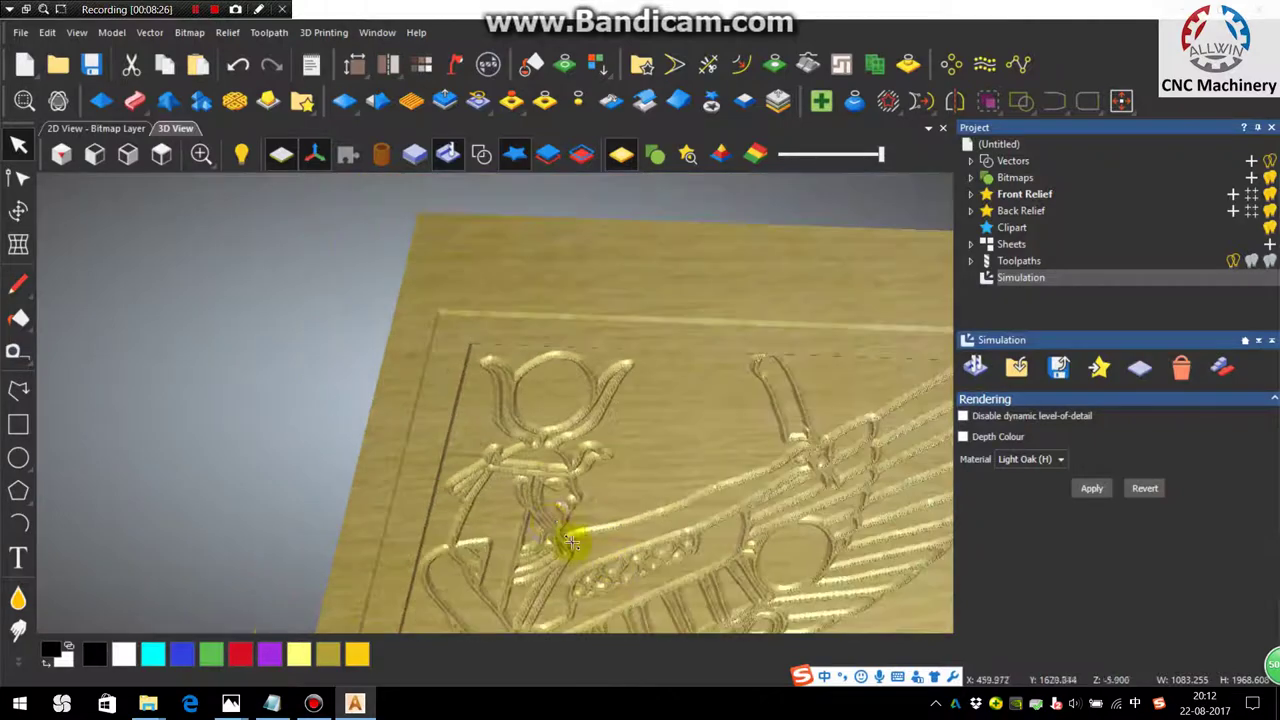
scroll(449, 409, "up", 5)
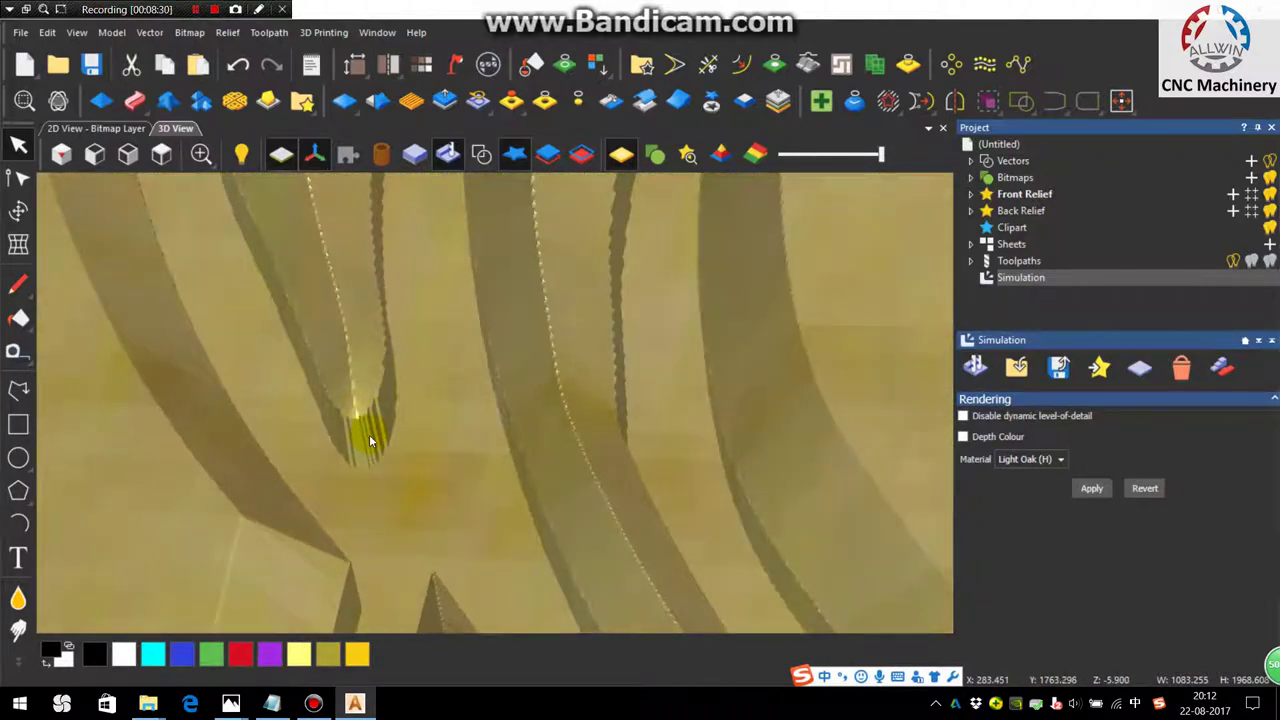
scroll(369, 434, "down", 2)
scroll(420, 371, "down", 5)
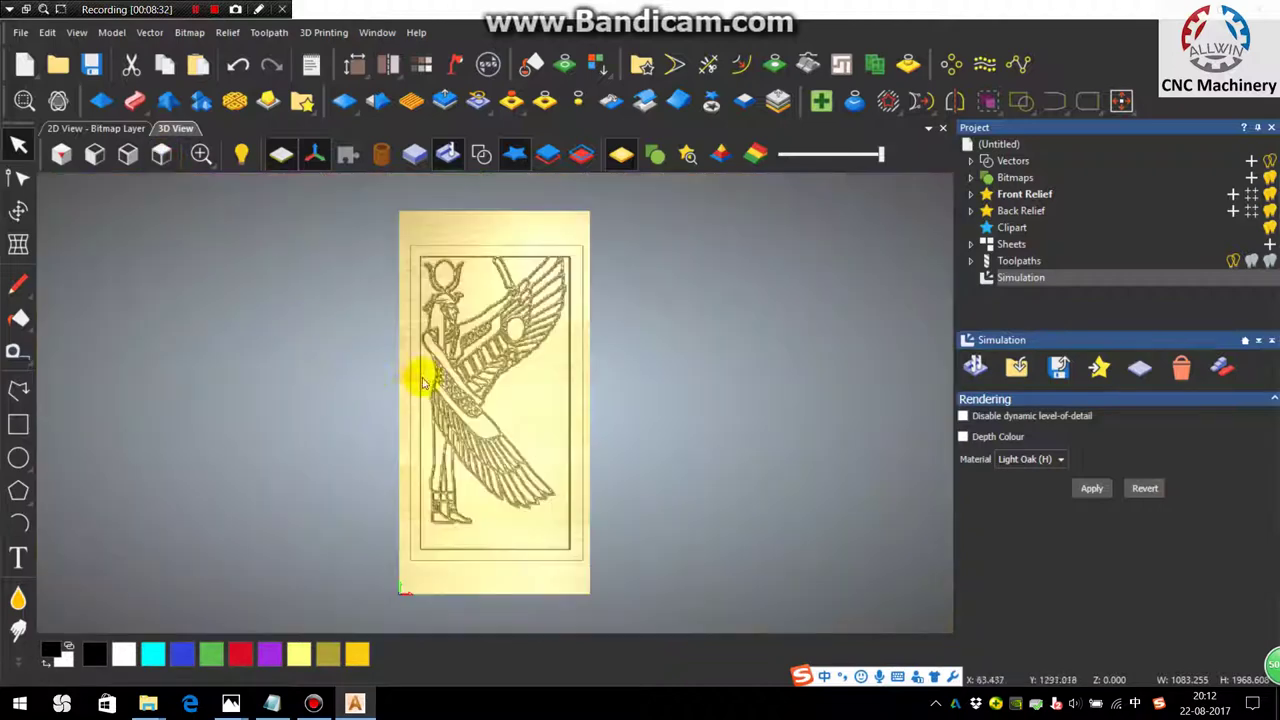
scroll(528, 366, "up", 4)
scroll(528, 366, "down", 2)
- Show the Simulation Control Bar and switch to an isometric overview of the panel
left_click(270, 33)
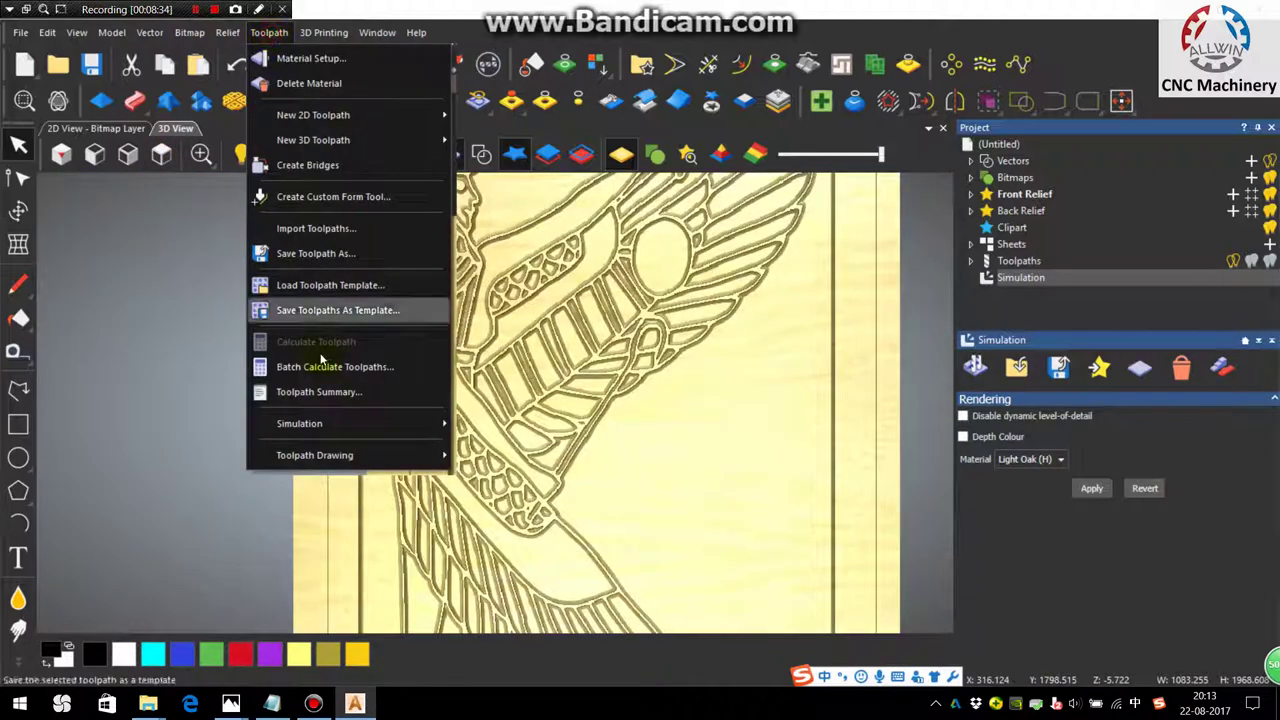
mouse_move(350, 423)
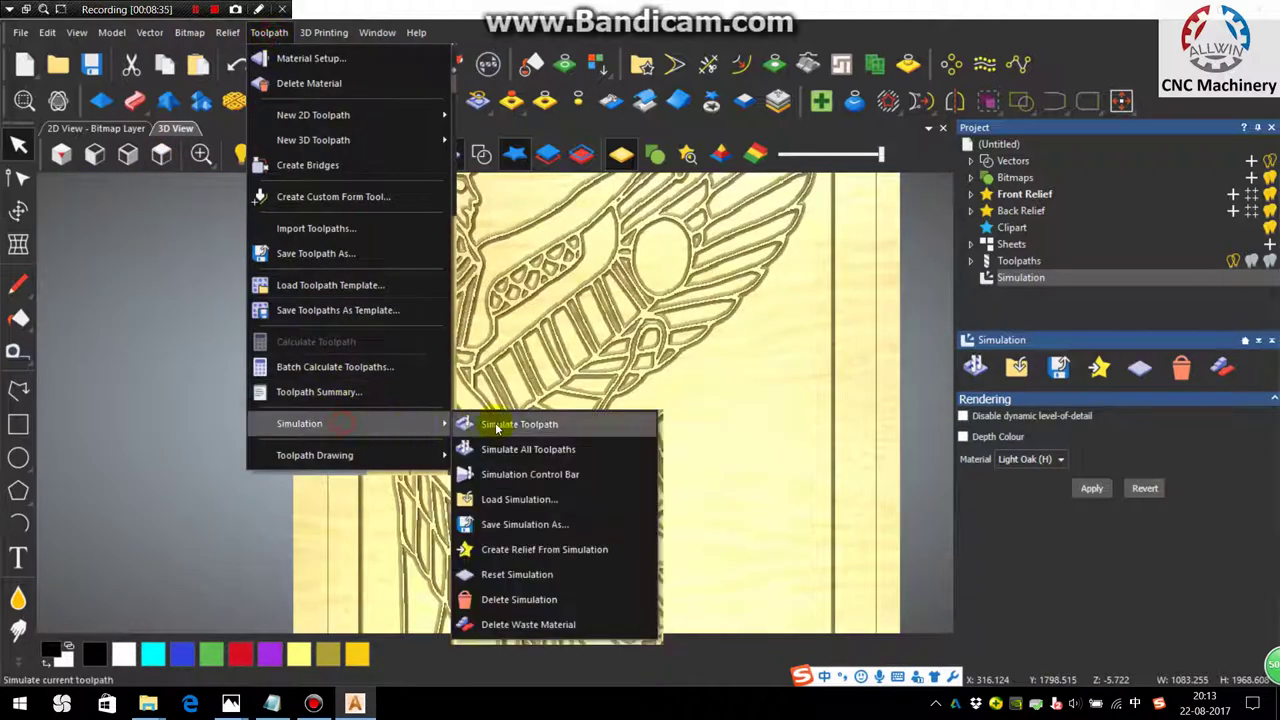
left_click(528, 476)
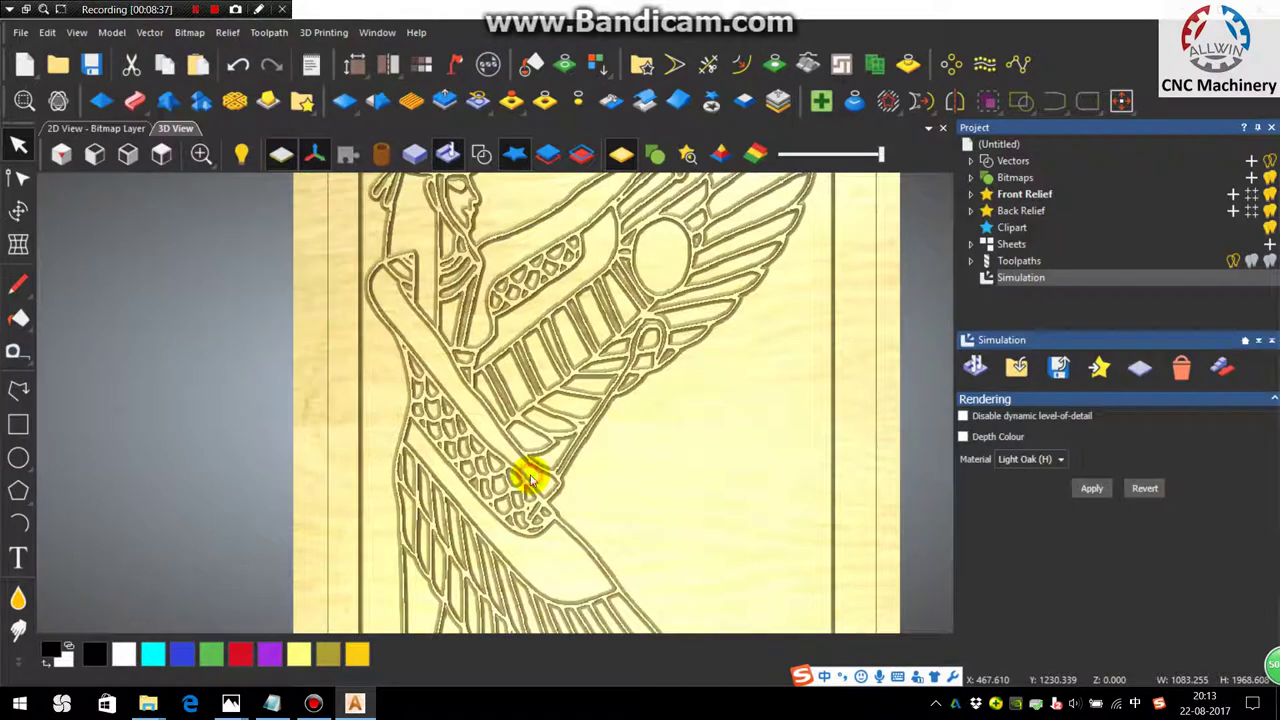
left_click(61, 153)
scroll(553, 494, "up", 5)
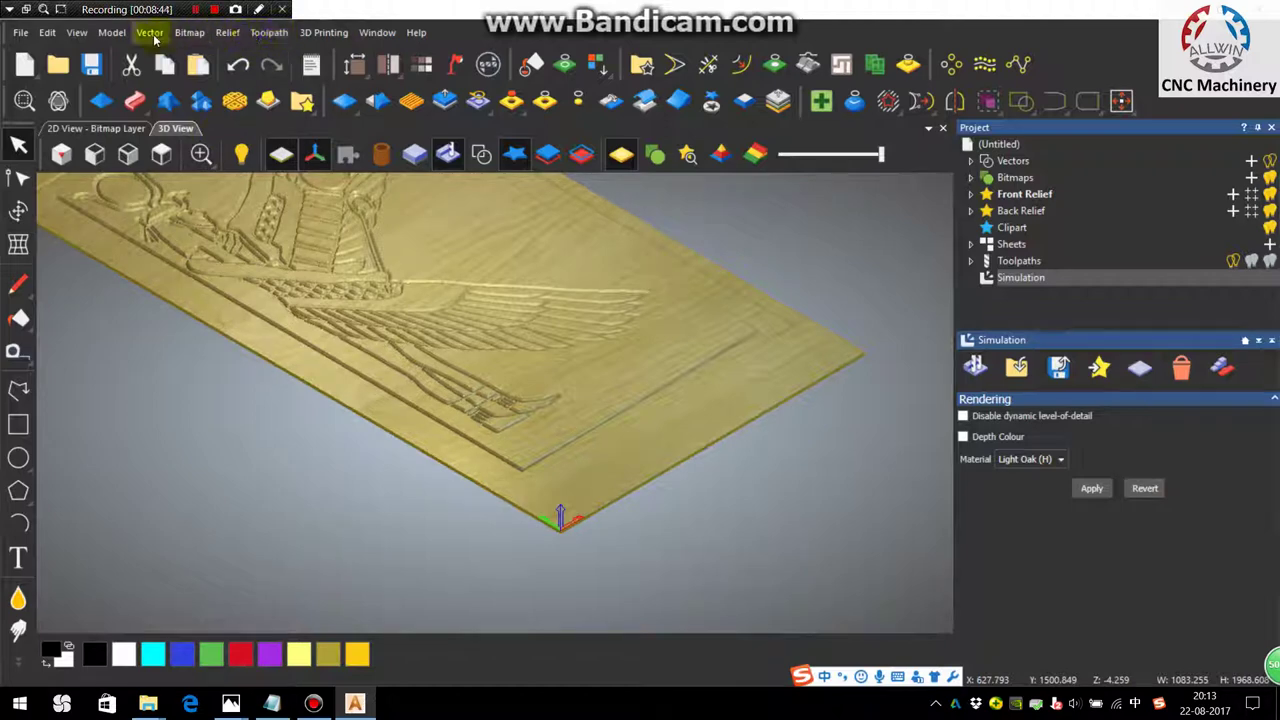
left_click(150, 32)
- Start saving toolpaths, keeping Door AV final as the file name
mouse_move(266, 34)
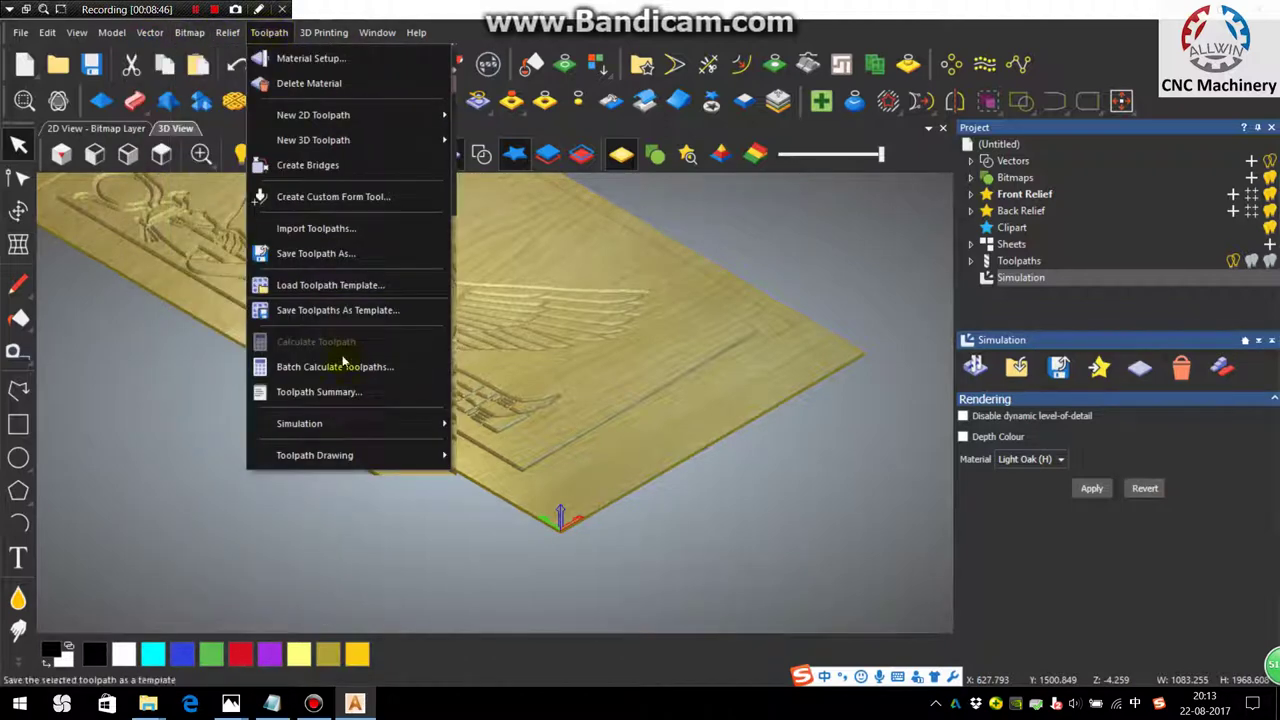
left_click(337, 250)
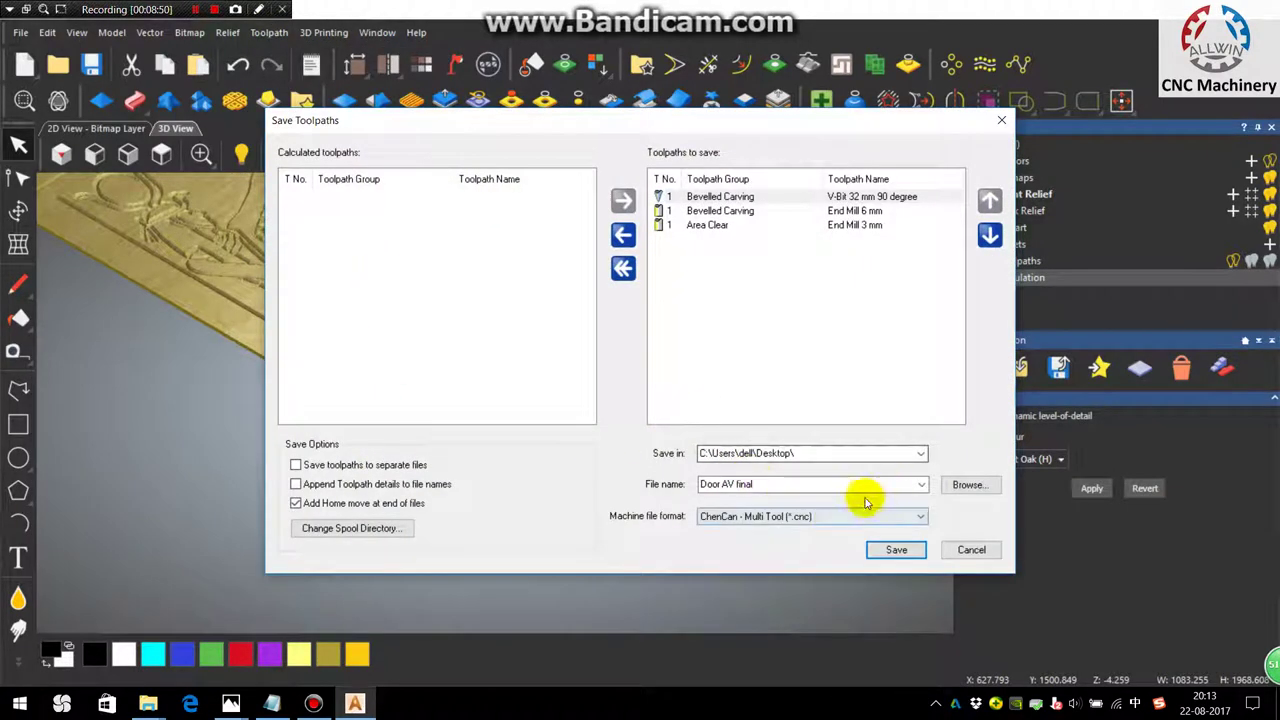
left_click(920, 484)
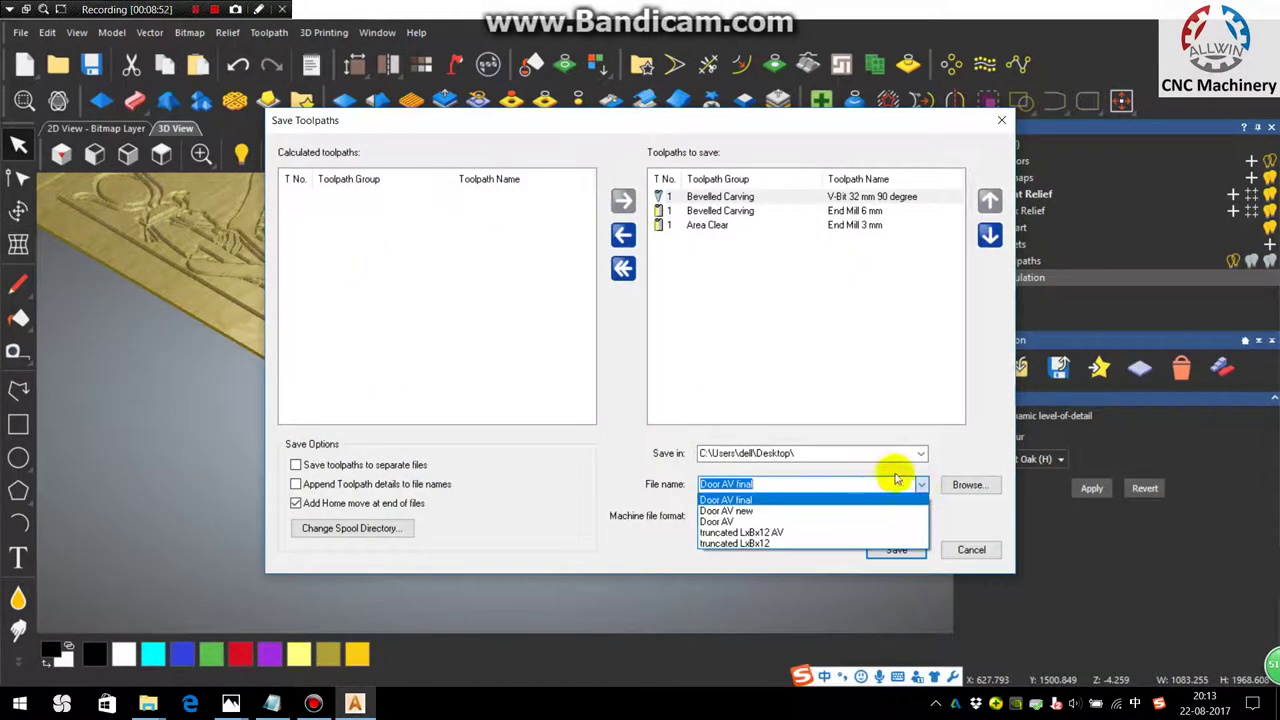
left_click(922, 484)
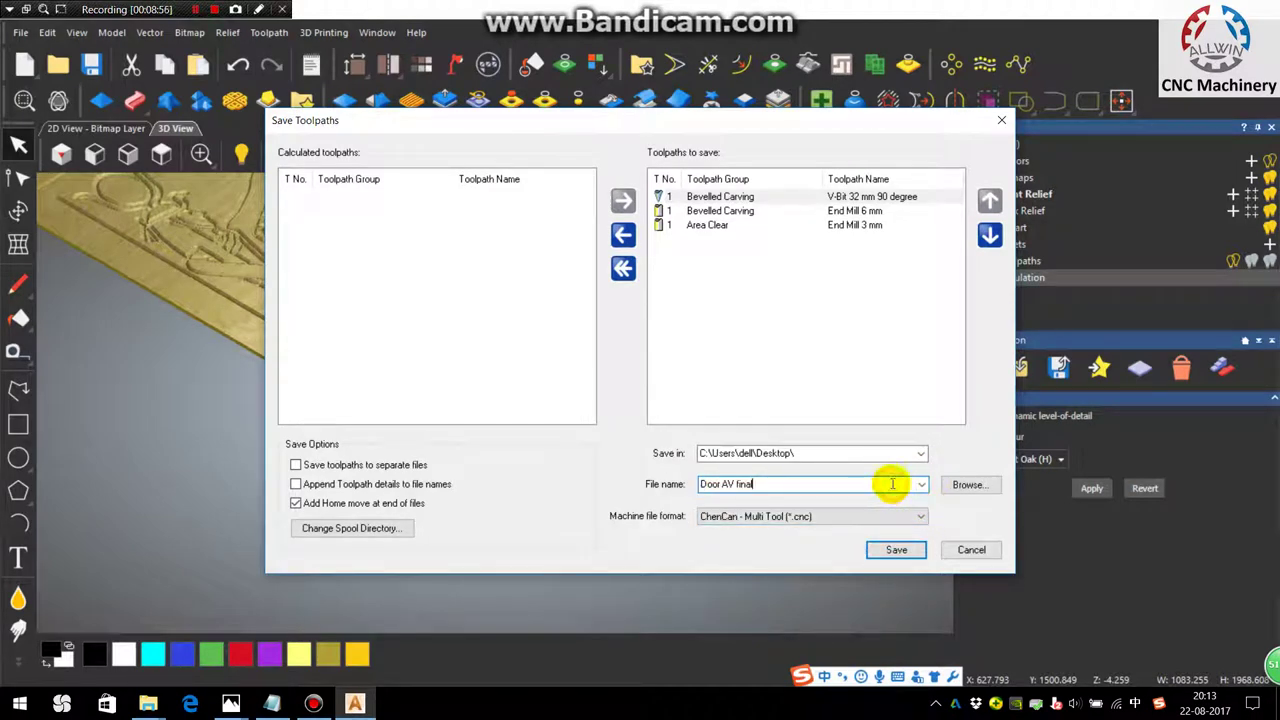
left_click(922, 484)
left_click(922, 484)
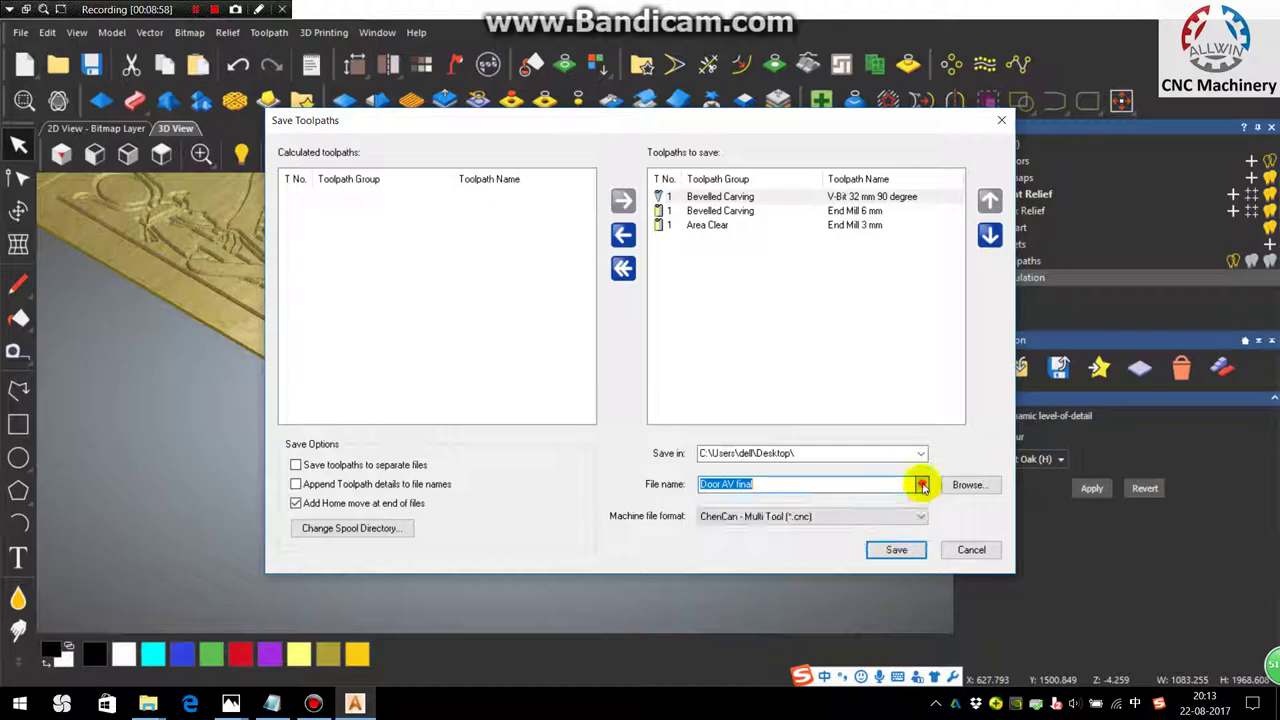
- Choose Neo Group 3 Axis Flat as the machine file format
left_click(921, 516)
scroll(795, 374, "down", 15)
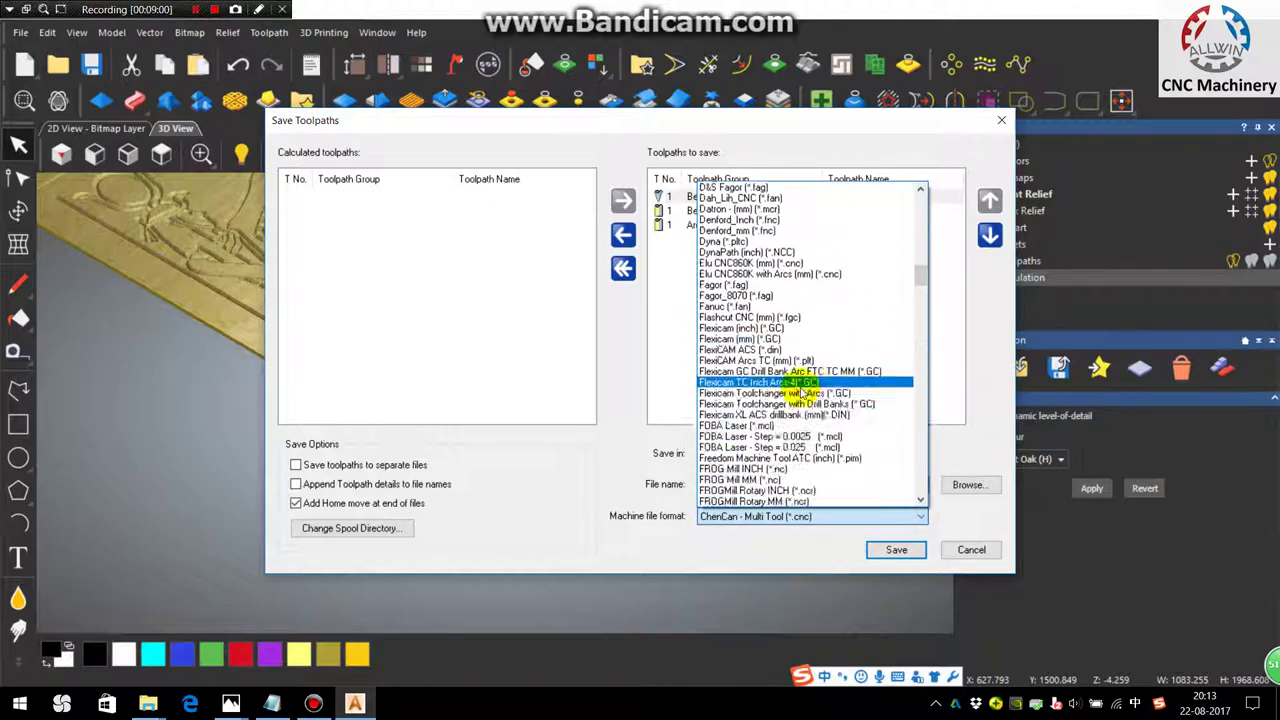
scroll(743, 383, "down", 12)
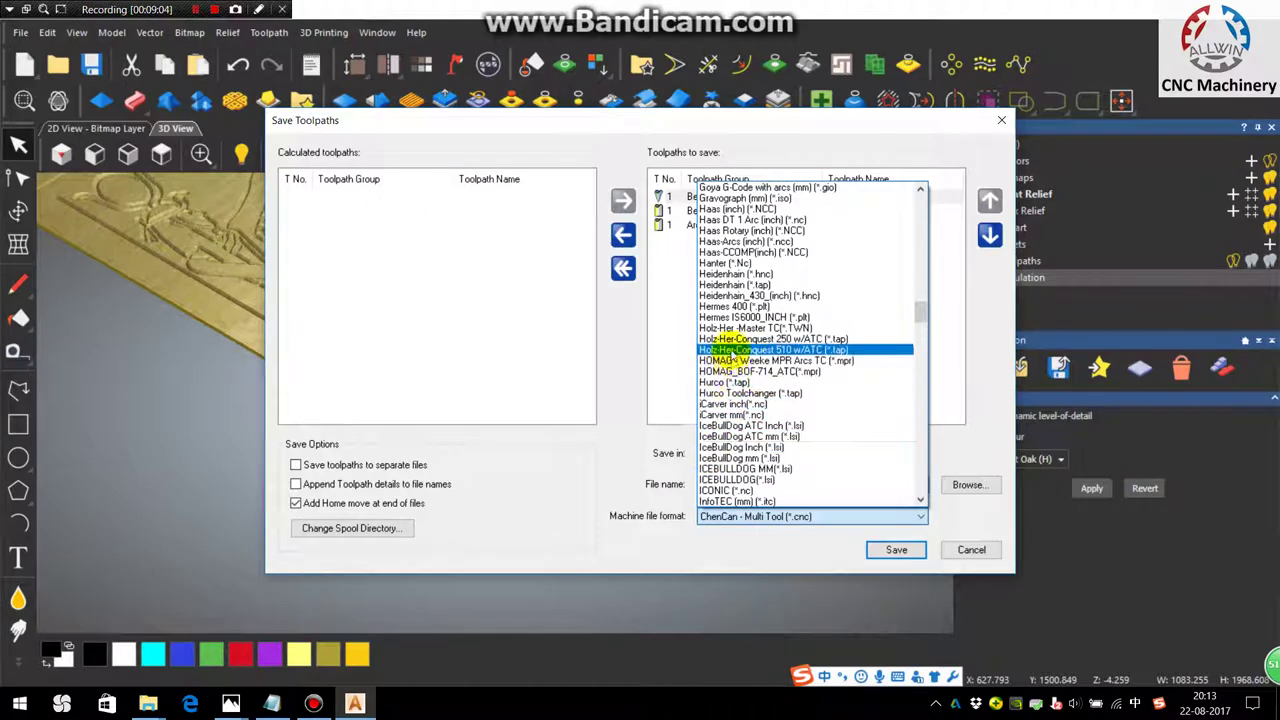
scroll(718, 400, "down", 15)
scroll(722, 375, "down", 10)
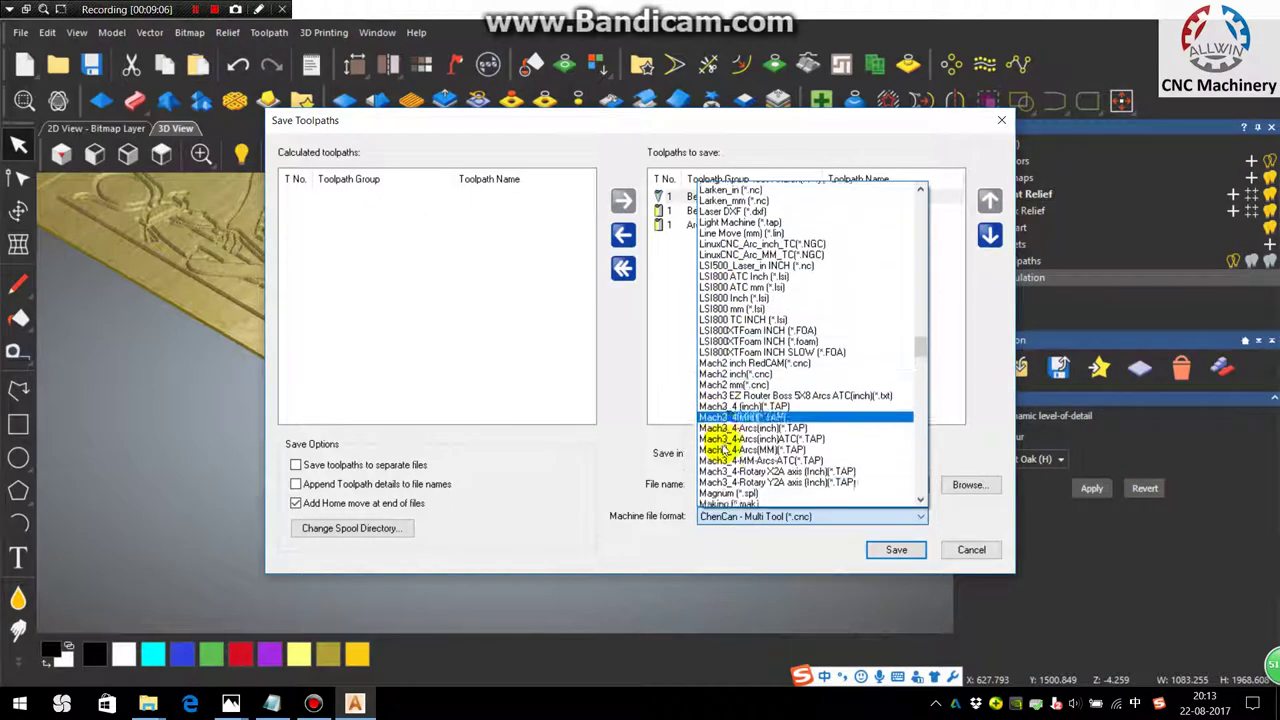
scroll(728, 420, "down", 8)
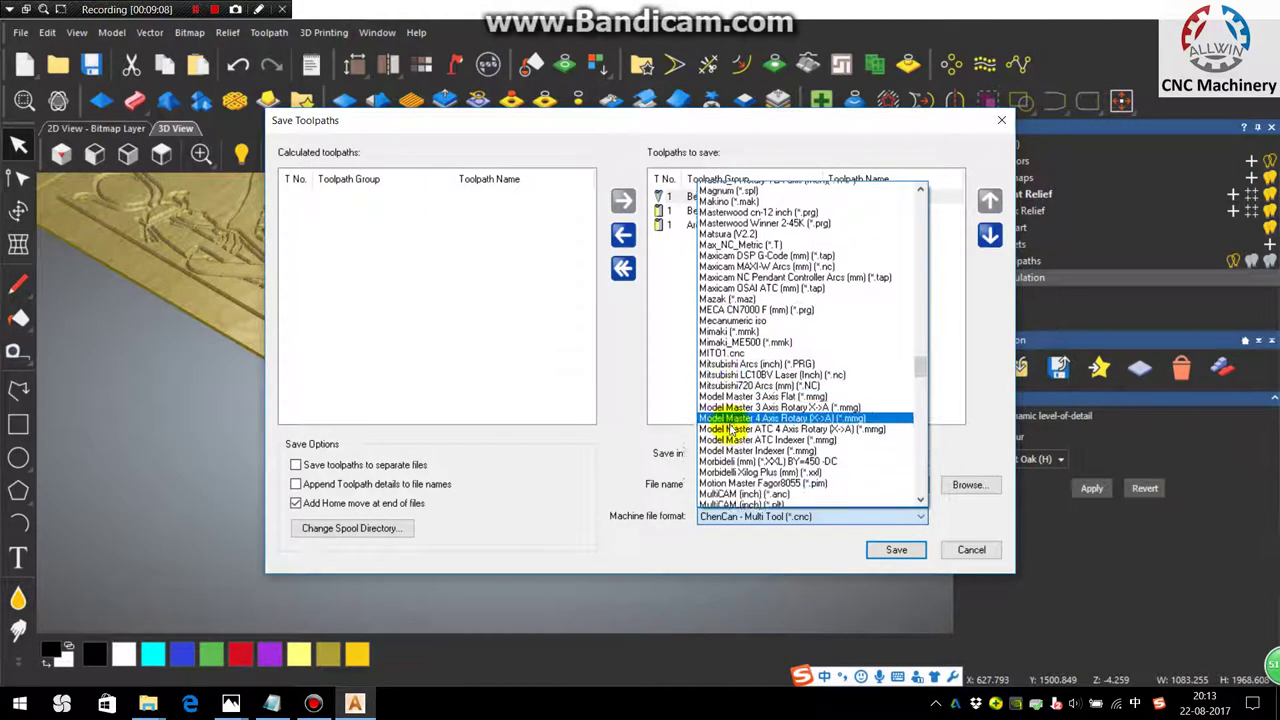
scroll(720, 385, "down", 4)
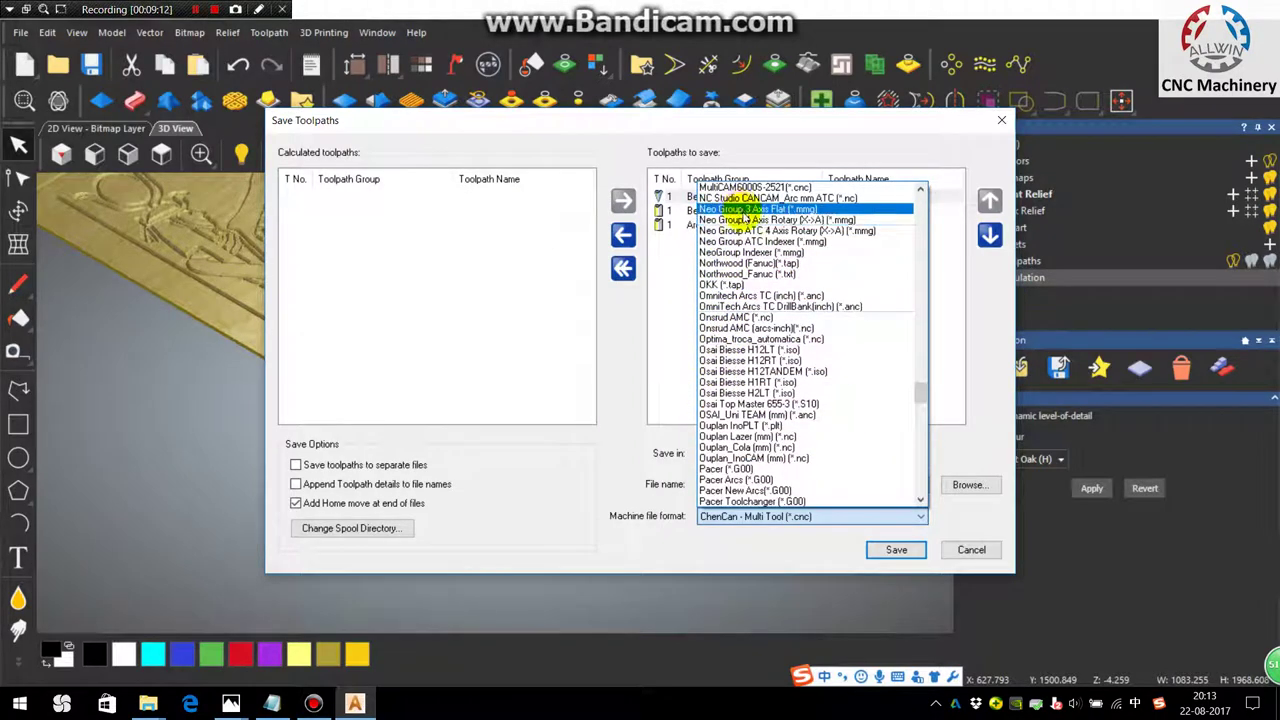
left_click(750, 212)
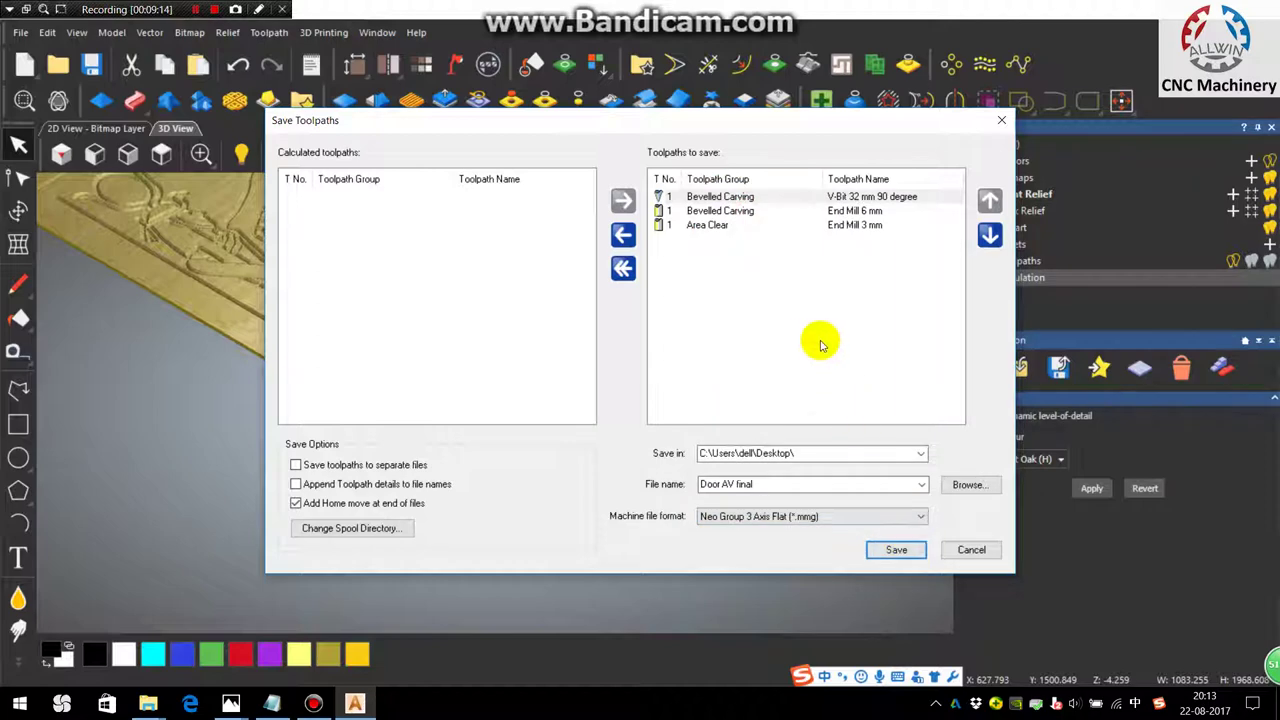
- Save all three toolpaths as separate files with details appended to the Desktop
left_click_drag(797, 328, 755, 163)
left_click(296, 465)
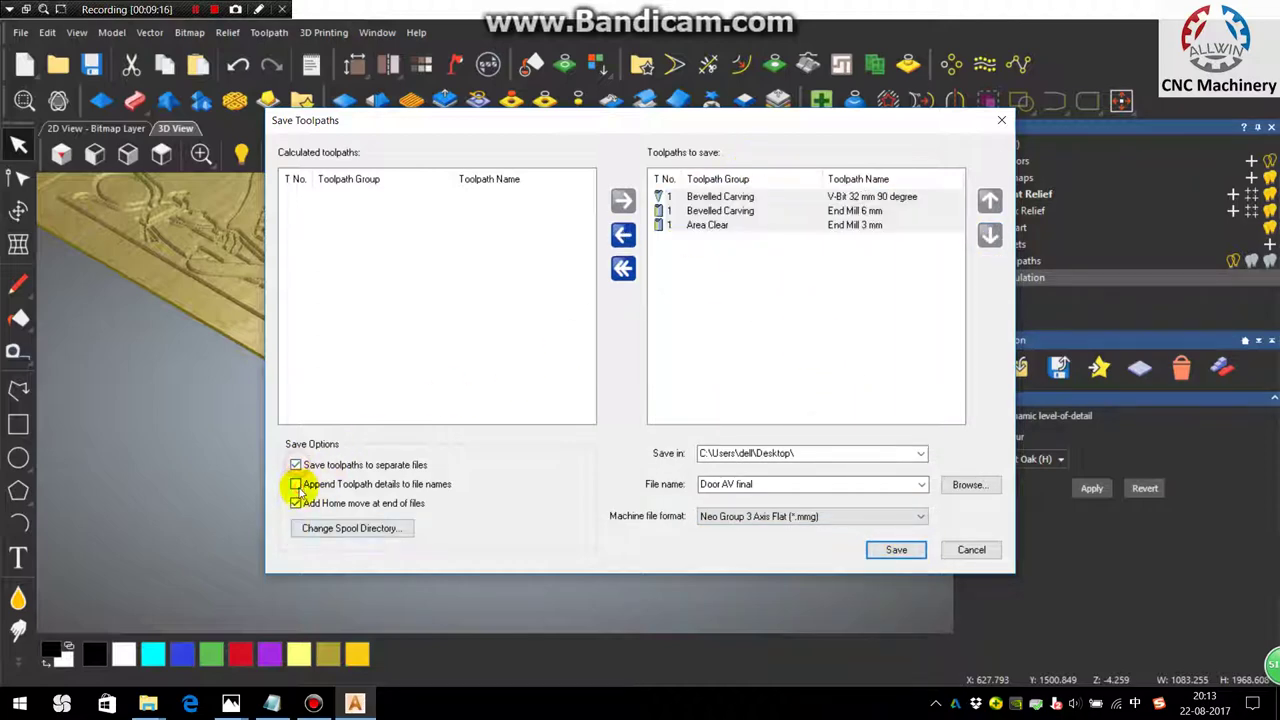
left_click(296, 484)
left_click(897, 551)
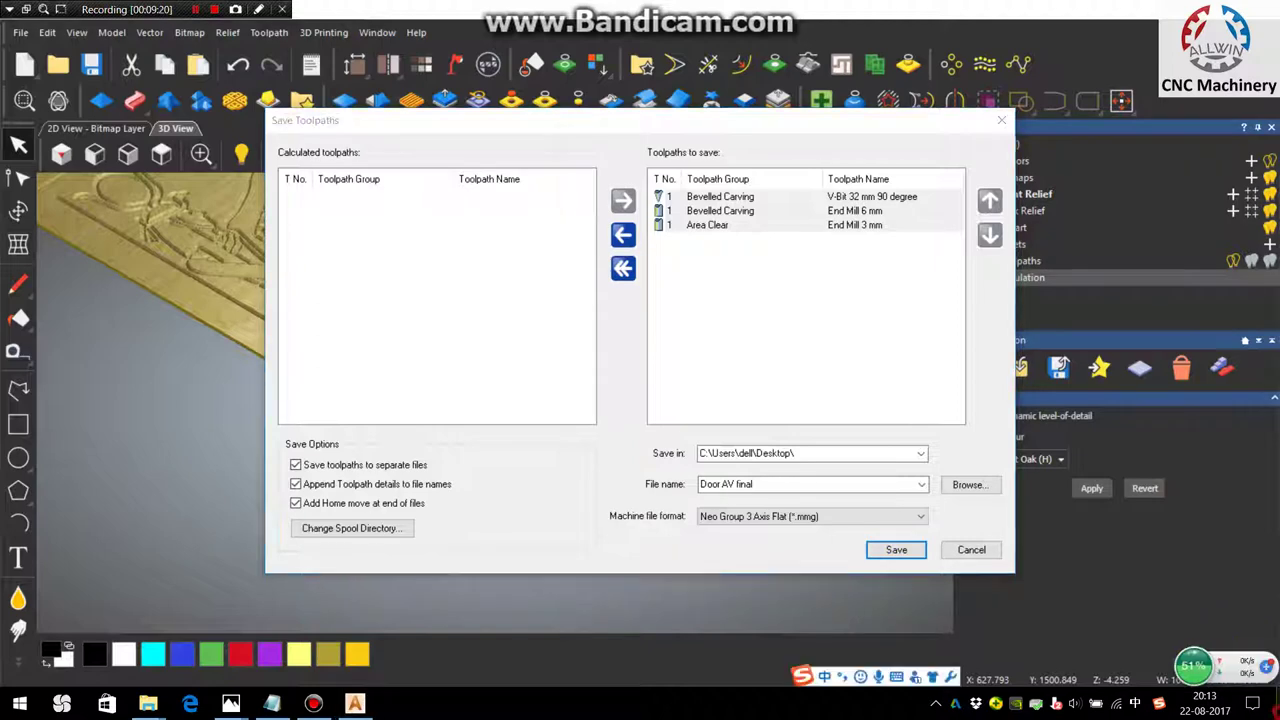
left_click(1276, 704)
left_click_drag(222, 128, 409, 204)
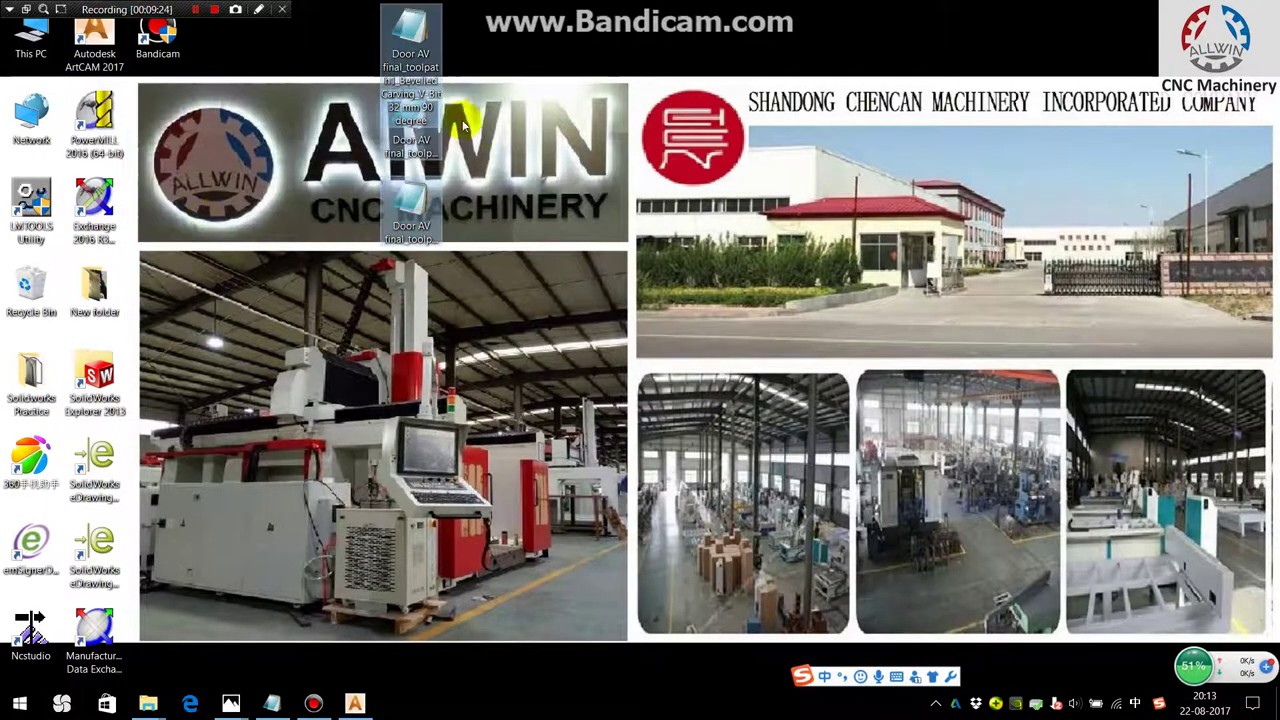
- Line up the three Door AV final files along the desktop's top row, then bring Notepad forward
left_click(487, 150)
left_click_drag(410, 35, 600, 35)
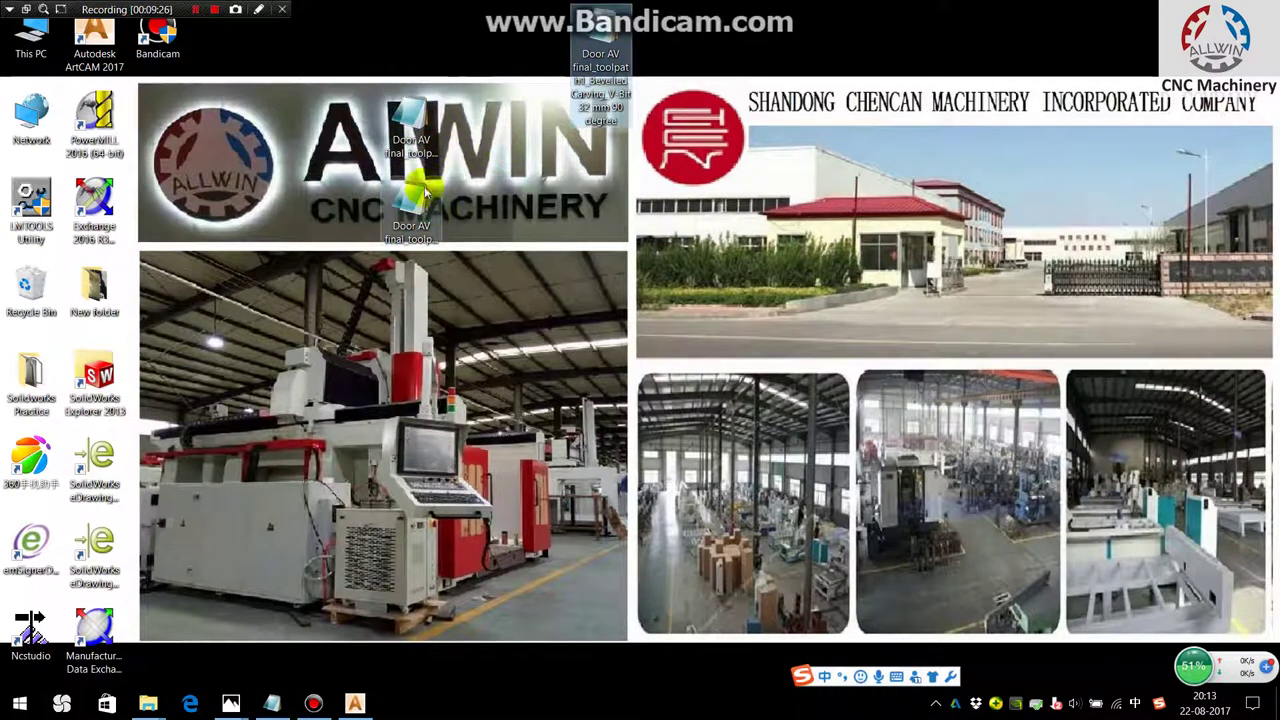
left_click_drag(448, 72, 474, 40)
left_click_drag(410, 205, 727, 40)
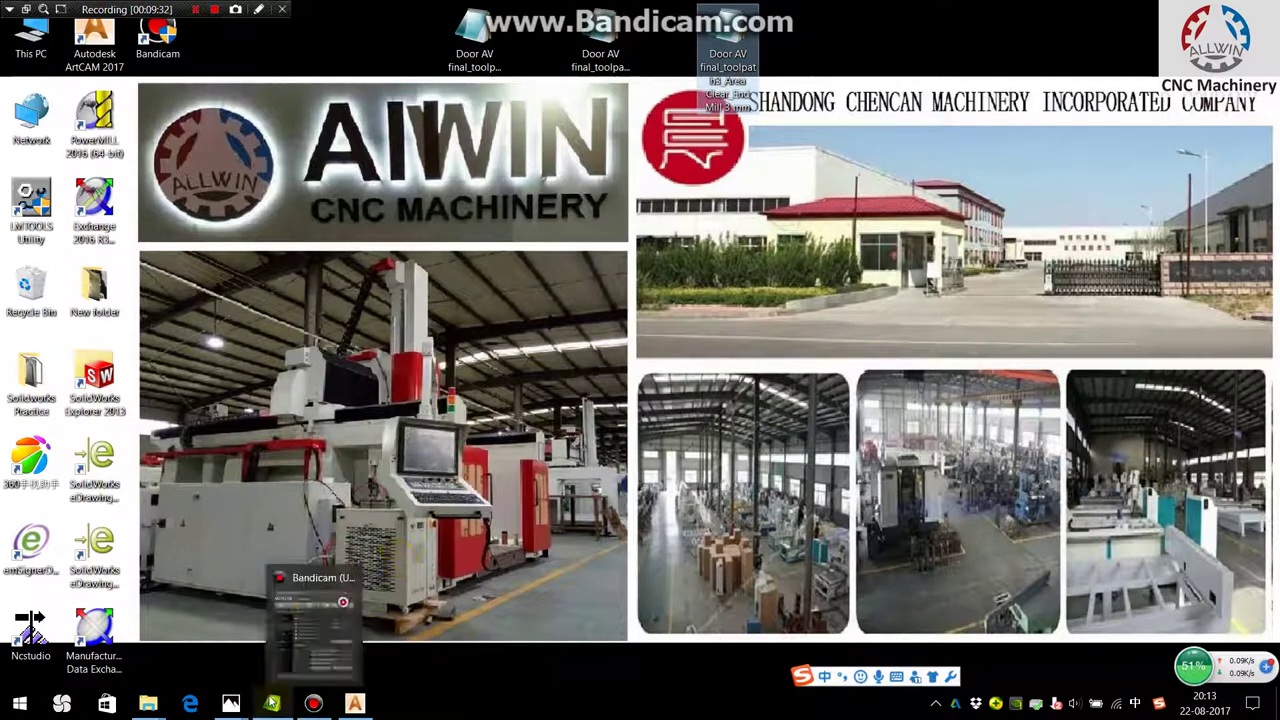
left_click(272, 664)
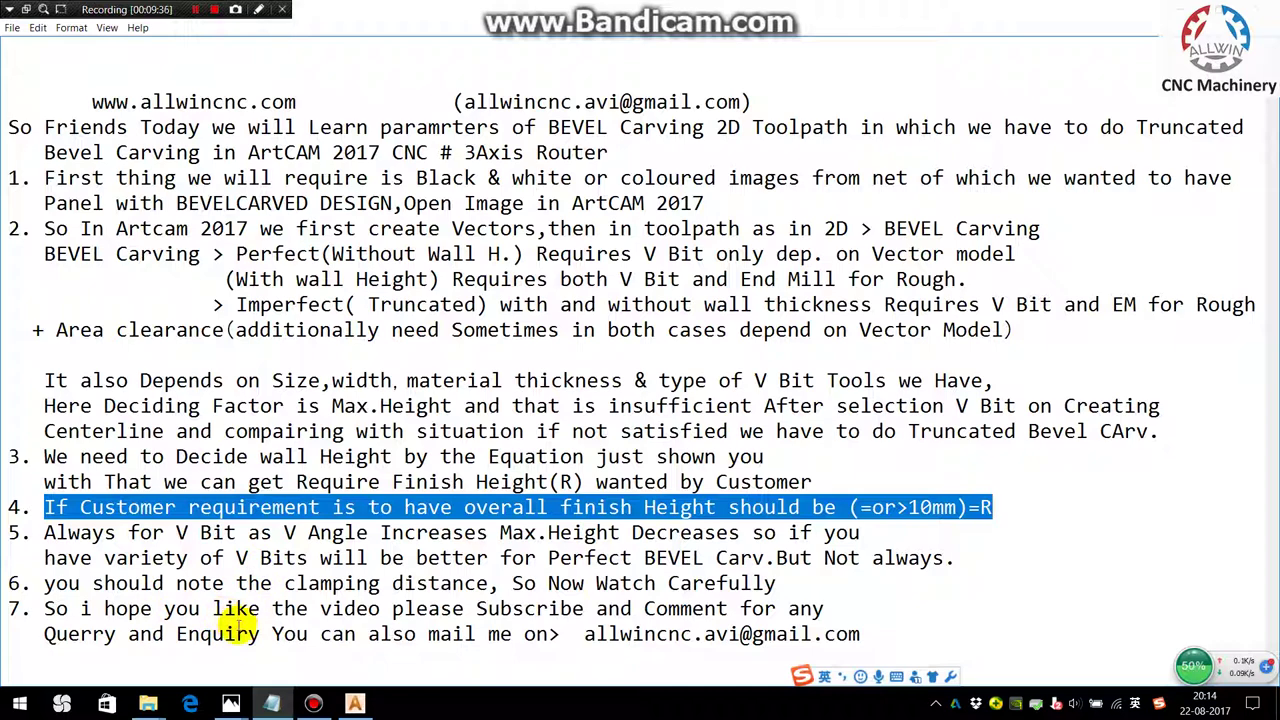
- In Top view, measure the roughly 204.541 mm clamping distance up from the panel's lower-left corner
left_click(355, 704)
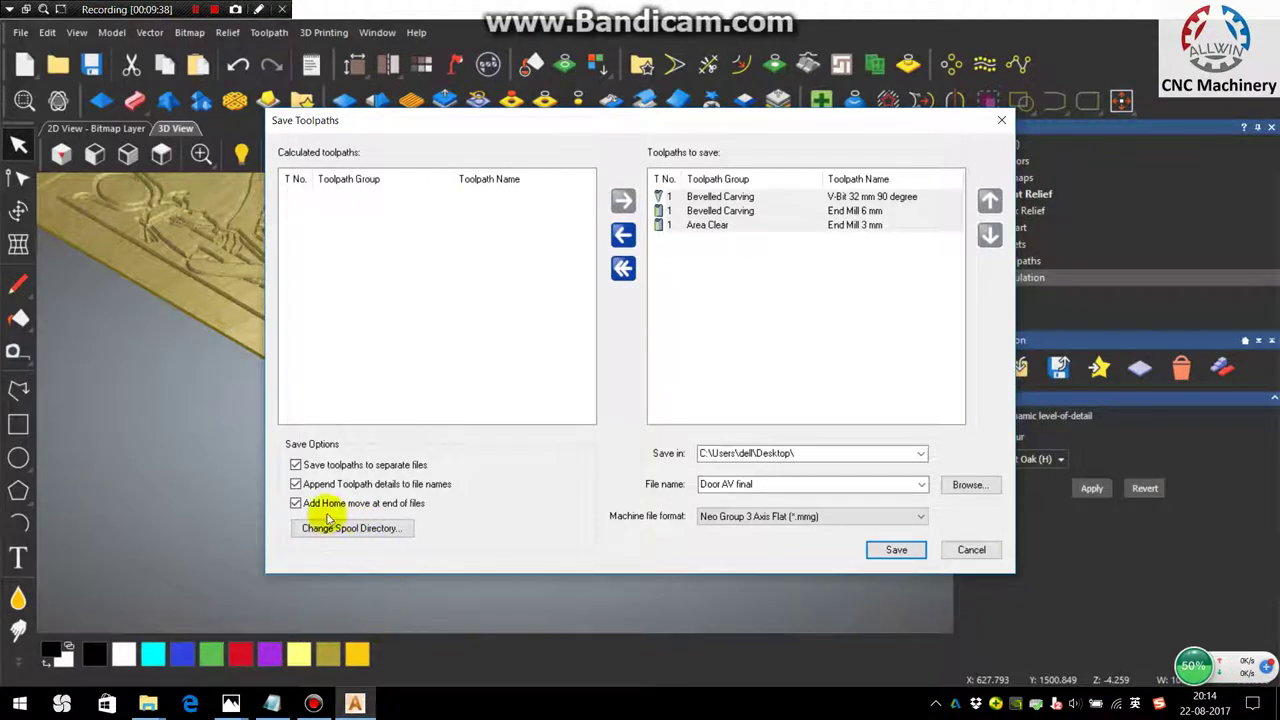
left_click(1003, 124)
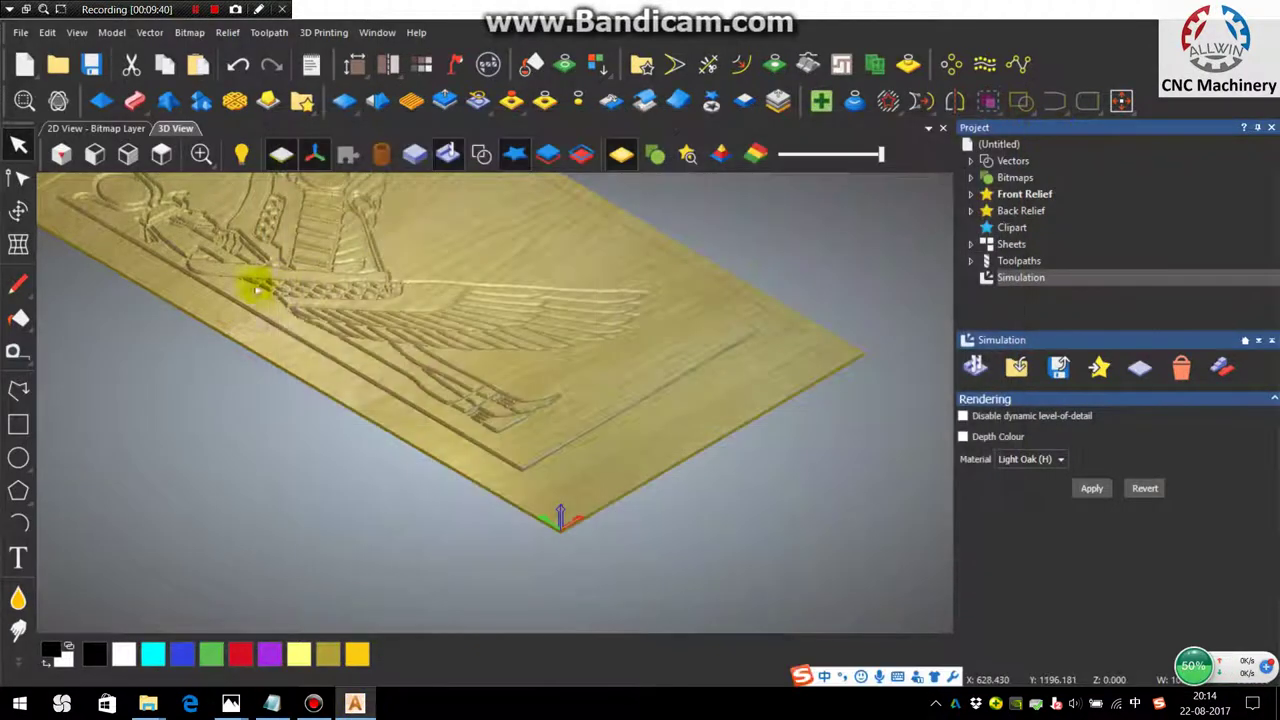
left_click(161, 153)
left_click(18, 351)
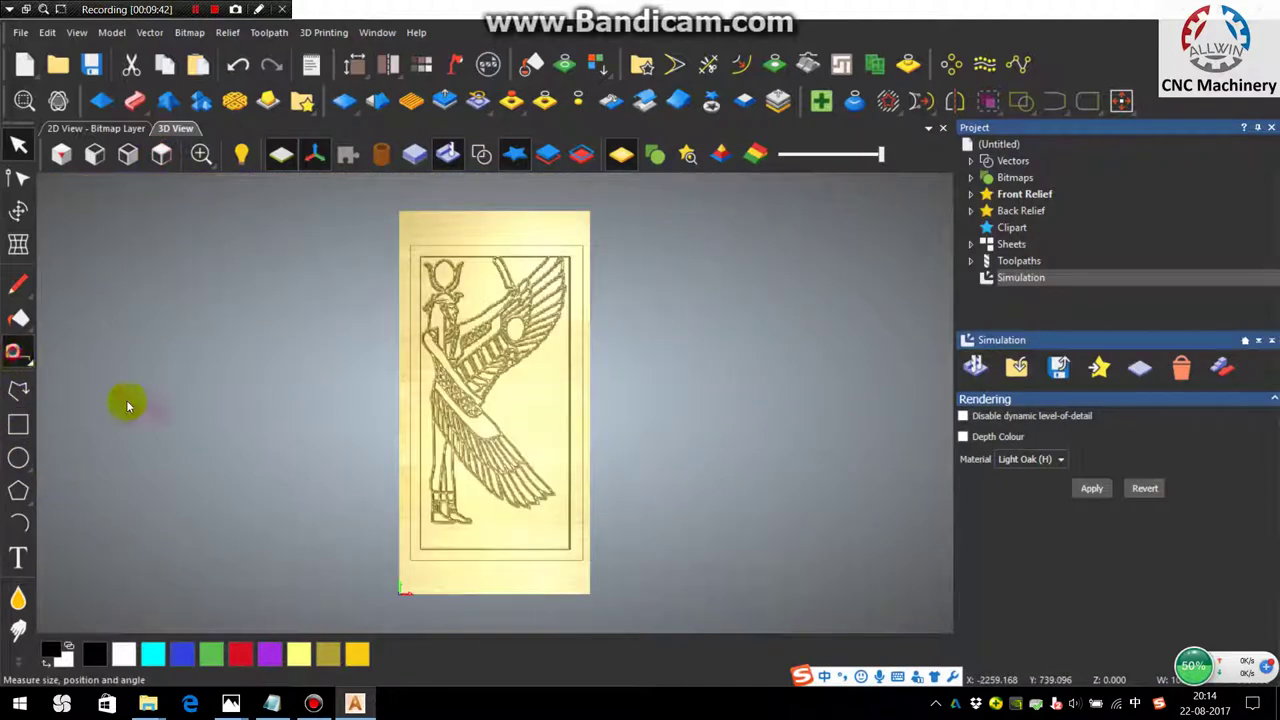
scroll(391, 540, "up", 5)
left_click(347, 487)
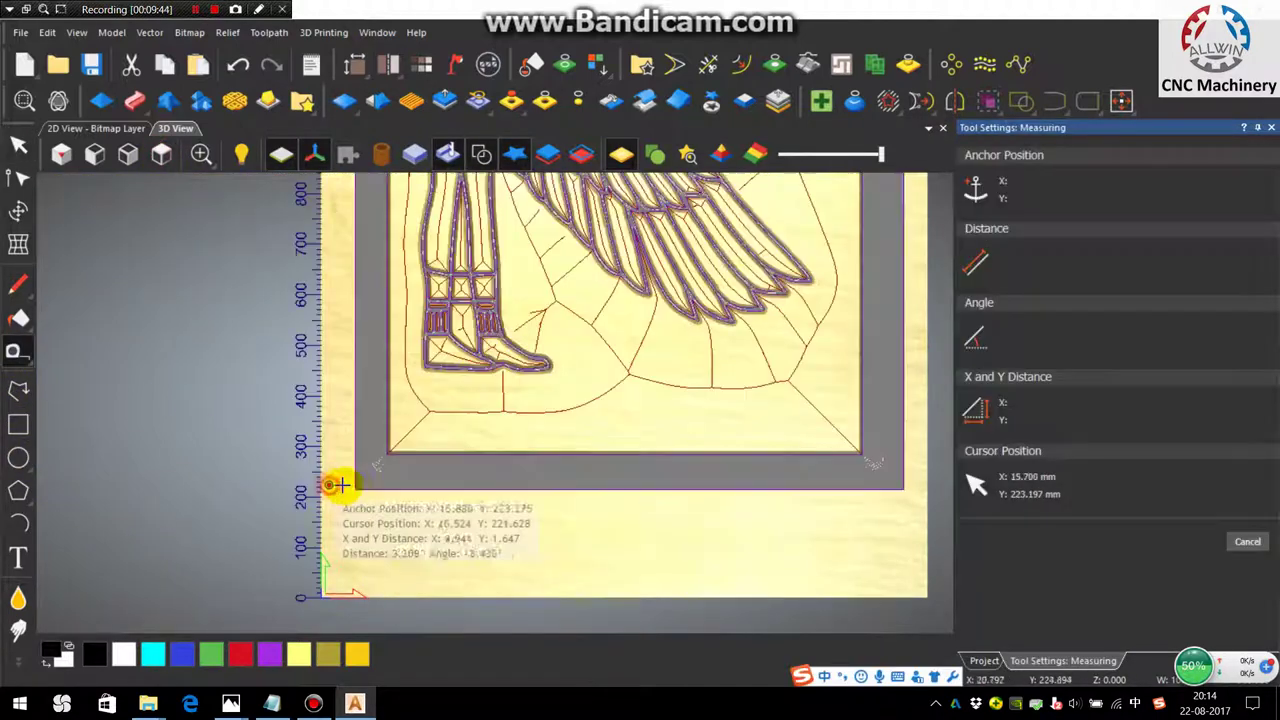
left_click_drag(357, 609, 351, 510)
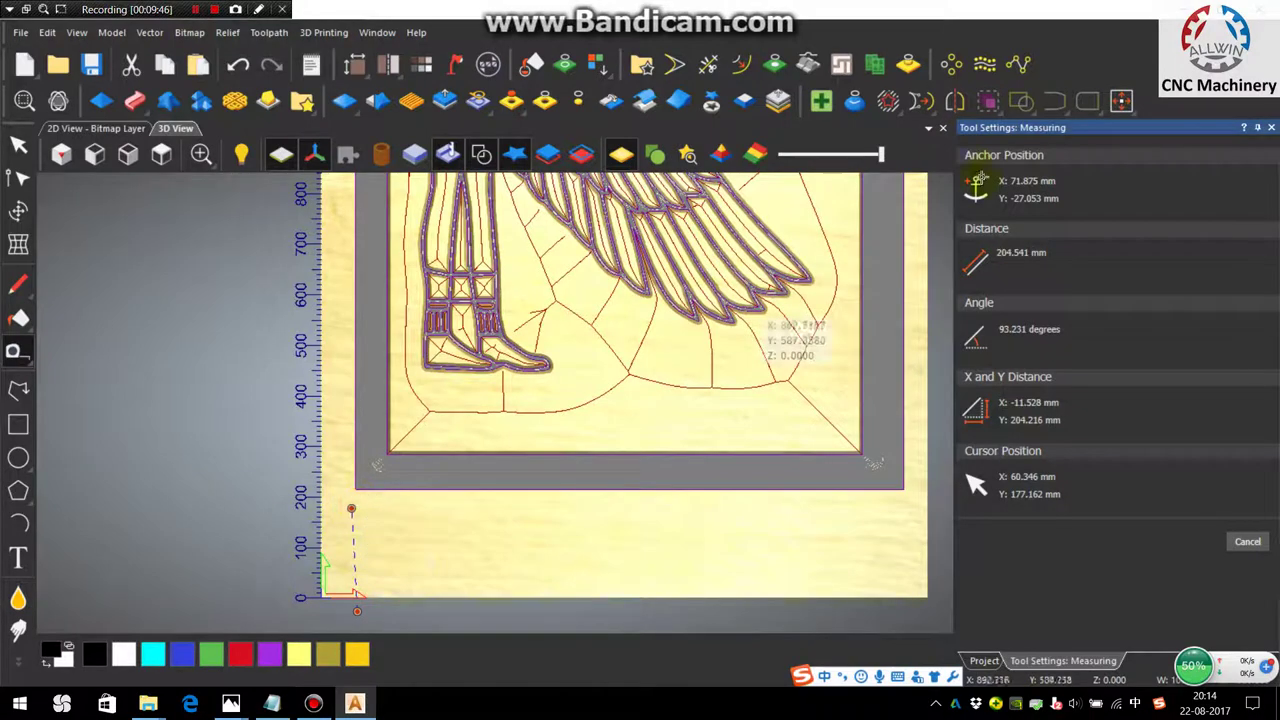
key("alt+Tab")
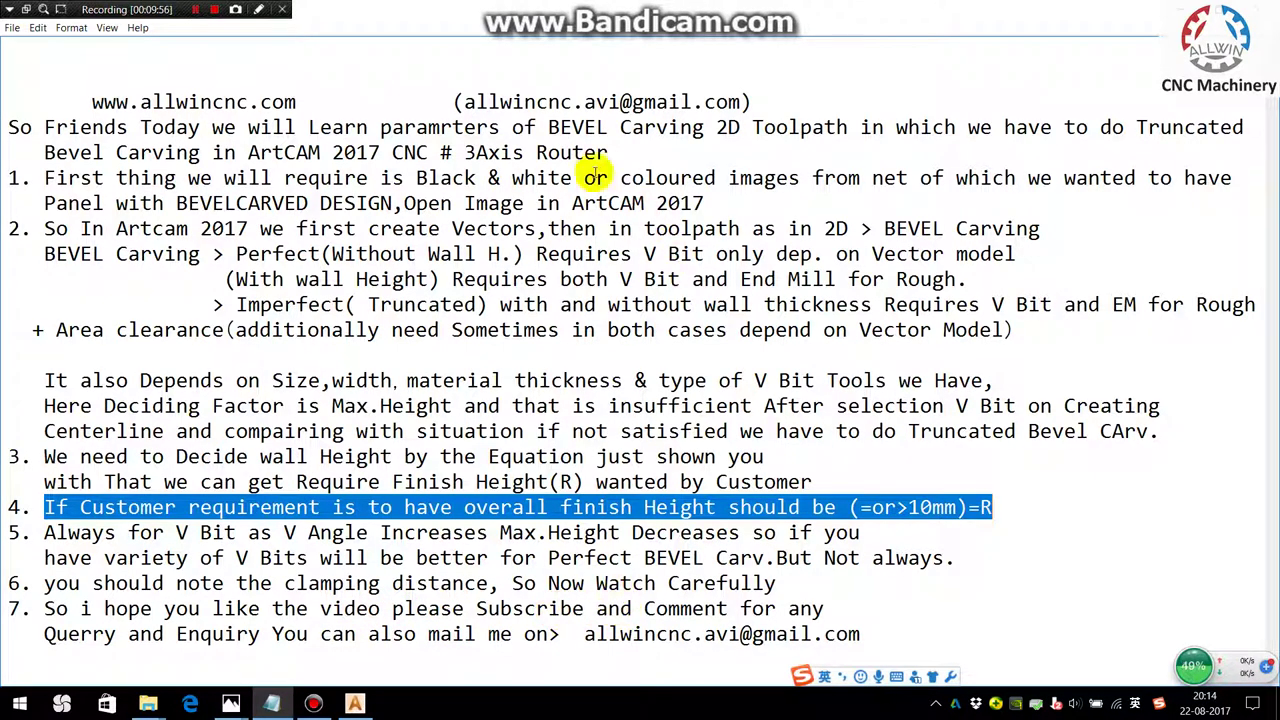
left_click(466, 152)
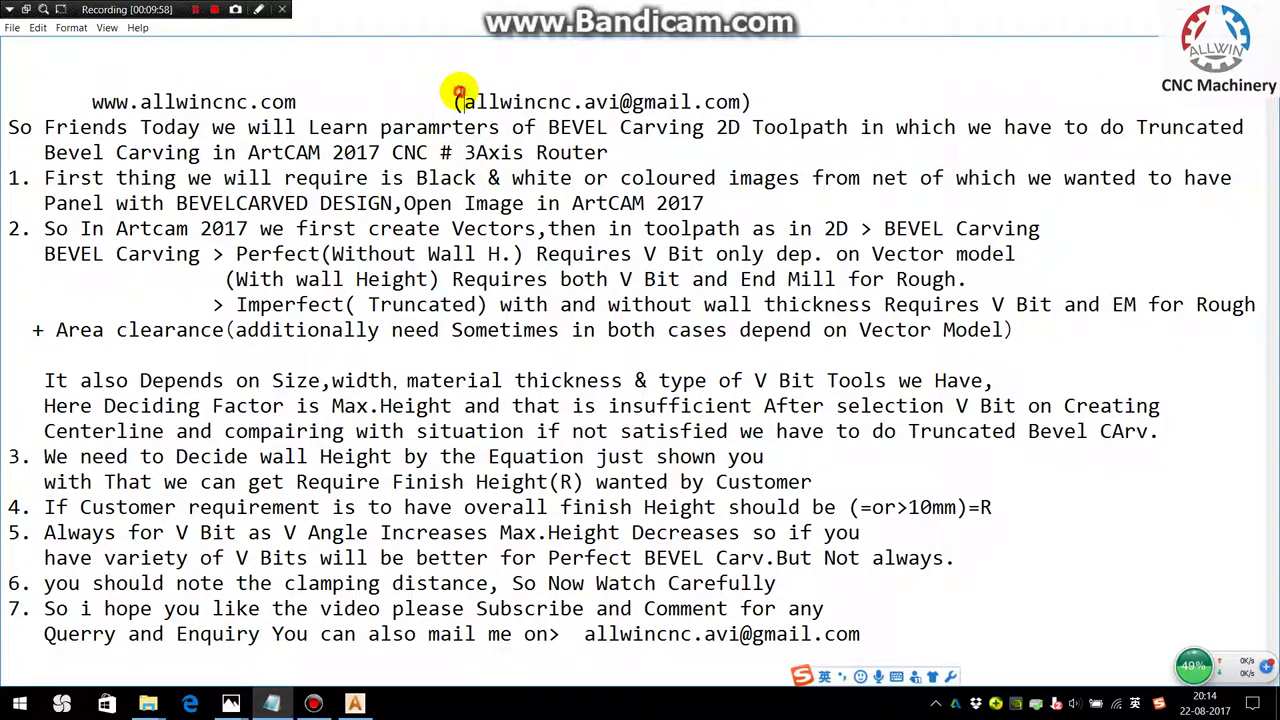